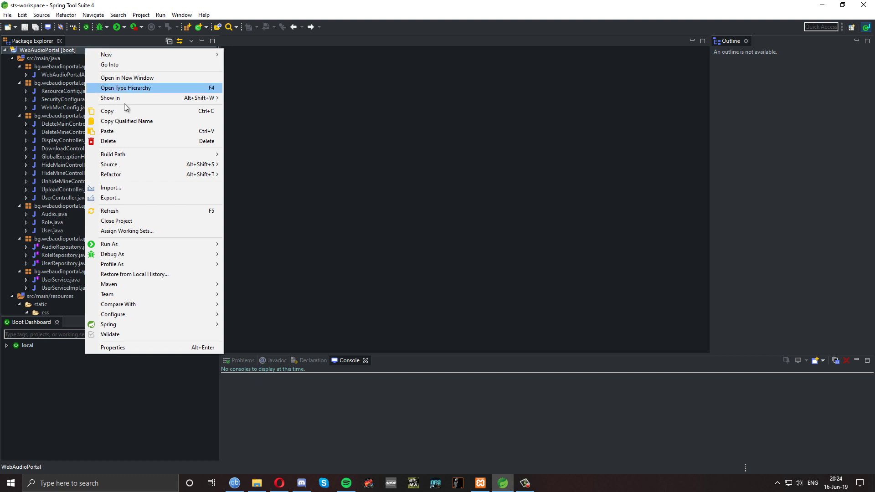
Run WebAudioPortal as a Spring Boot App so Tomcat starts on port 8080
{"action": "mouse_move", "coordinate": [196, 245]}
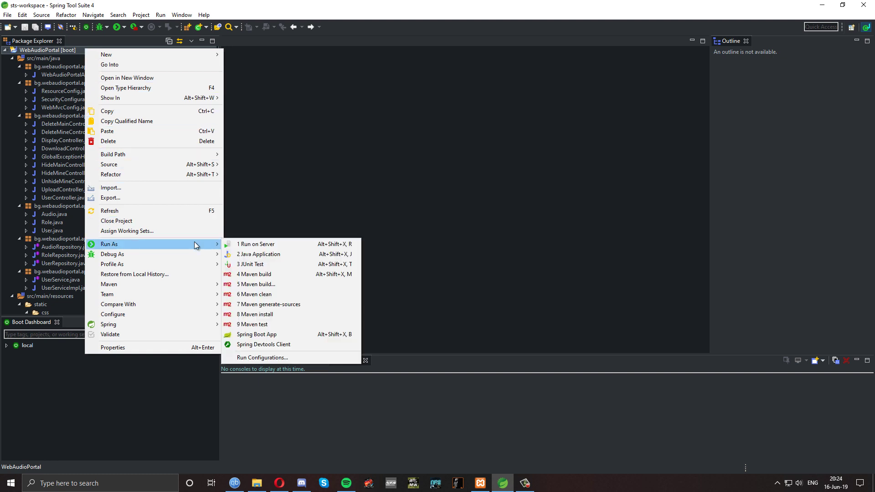
{"action": "left_click", "coordinate": [288, 334]}
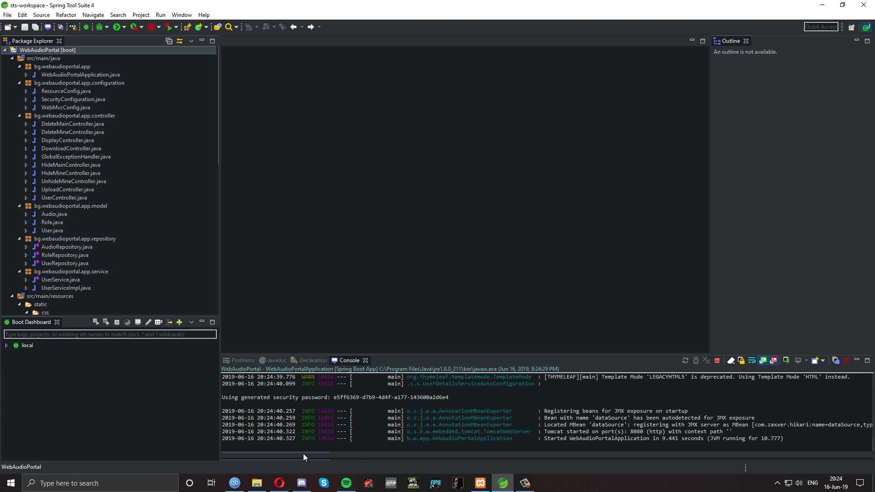
Load the locally running portal at localhost:8080 in the web browser
{"action": "left_click", "coordinate": [279, 485]}
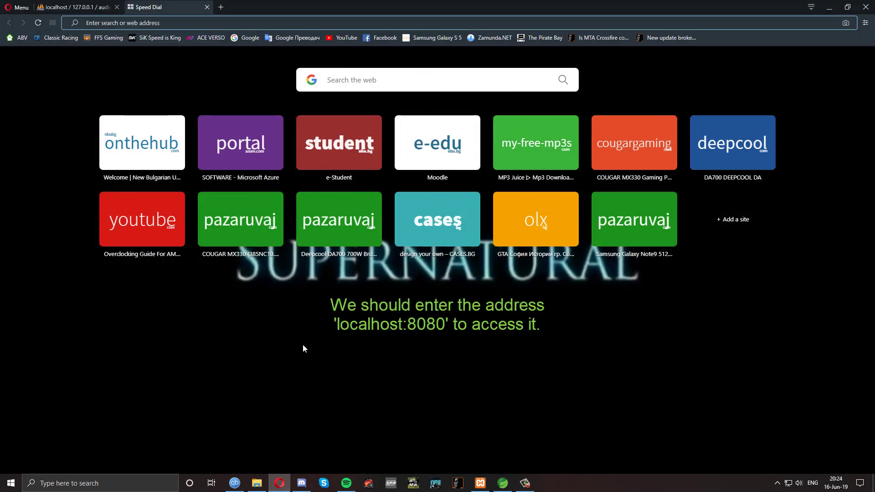
{"action": "type", "text": "localhost:8080"}
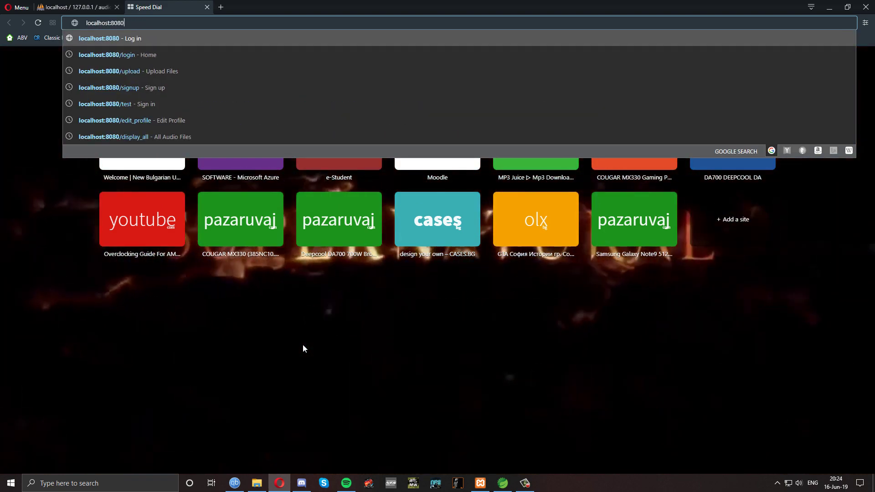
{"action": "key", "text": "Return"}
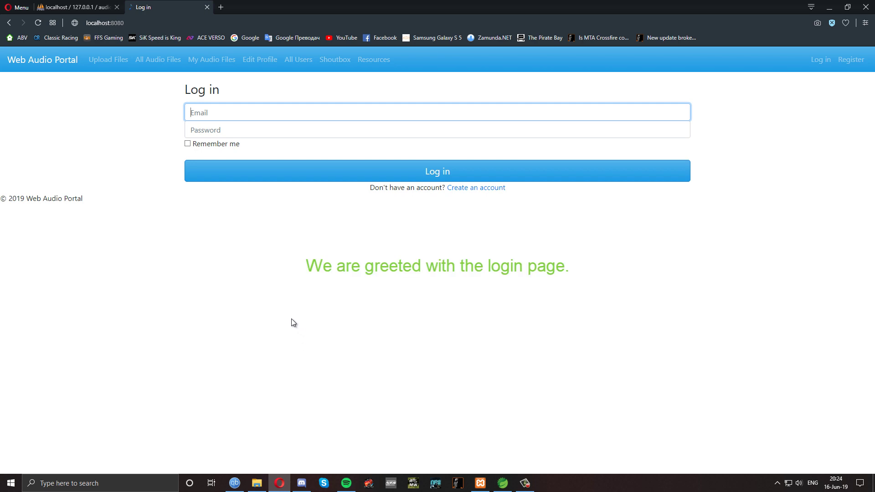
Log in with an unregistered saved email and a password, getting 'The email or password is incorrect!'
{"action": "left_click", "coordinate": [287, 274]}
{"action": "left_click", "coordinate": [274, 113]}
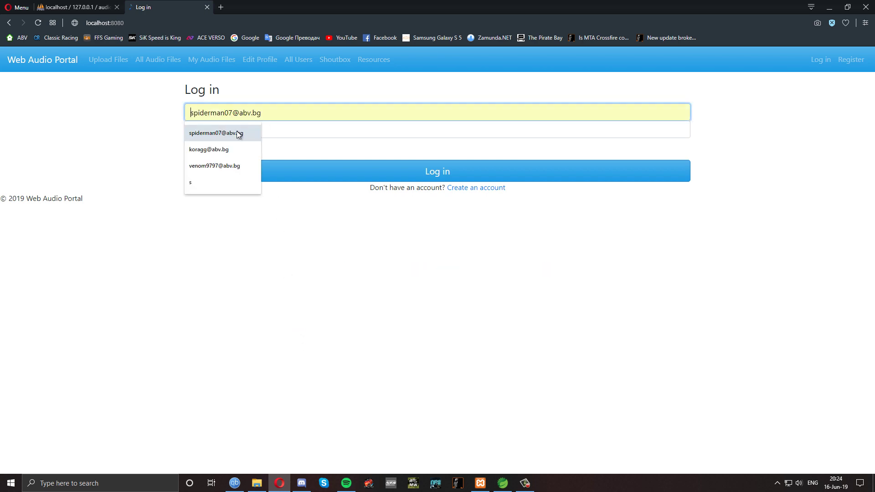
{"action": "left_click", "coordinate": [236, 132]}
{"action": "left_click", "coordinate": [265, 129]}
{"action": "type", "text": "1234567"}
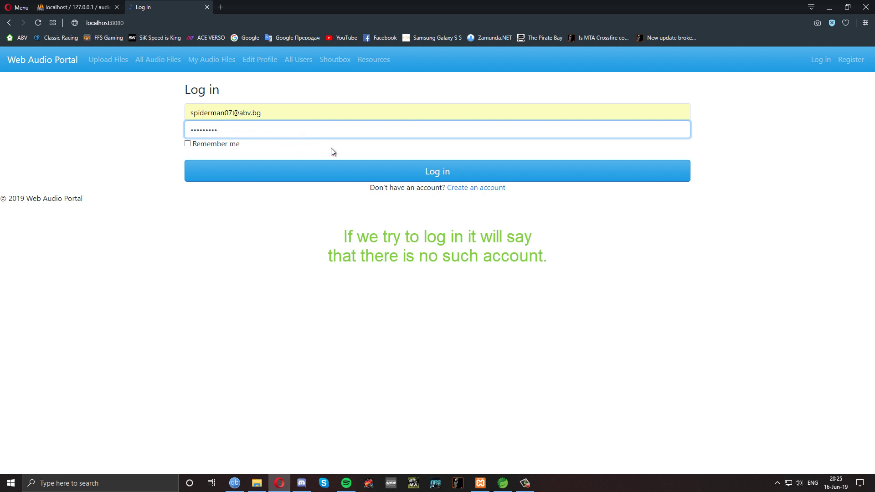
{"action": "left_click", "coordinate": [396, 171]}
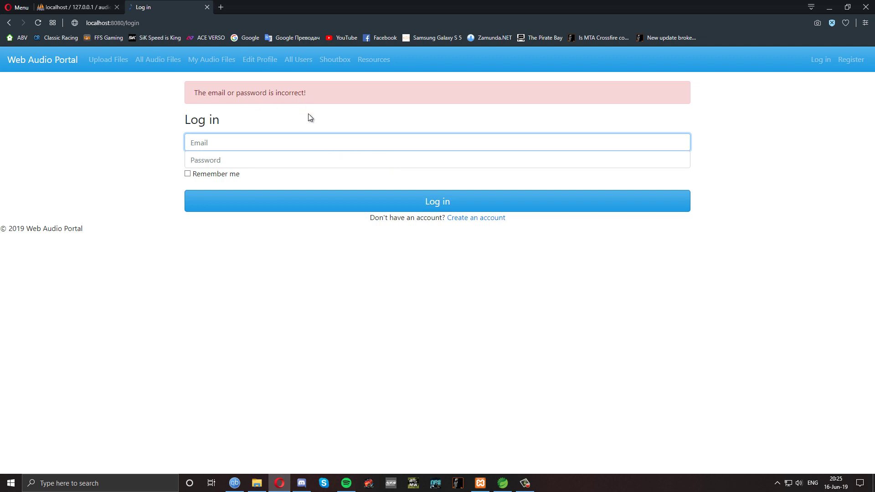
Register a new account with saved first and last name, email and a password
{"action": "left_click", "coordinate": [484, 222]}
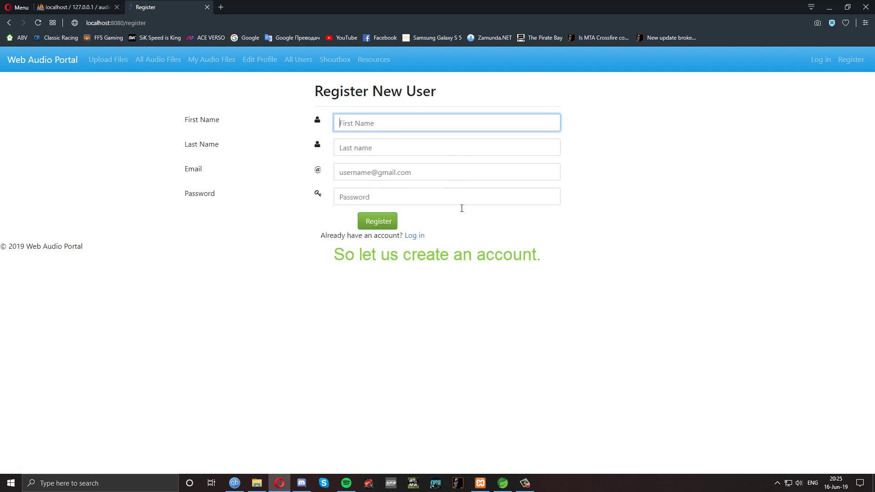
{"action": "left_click", "coordinate": [396, 125]}
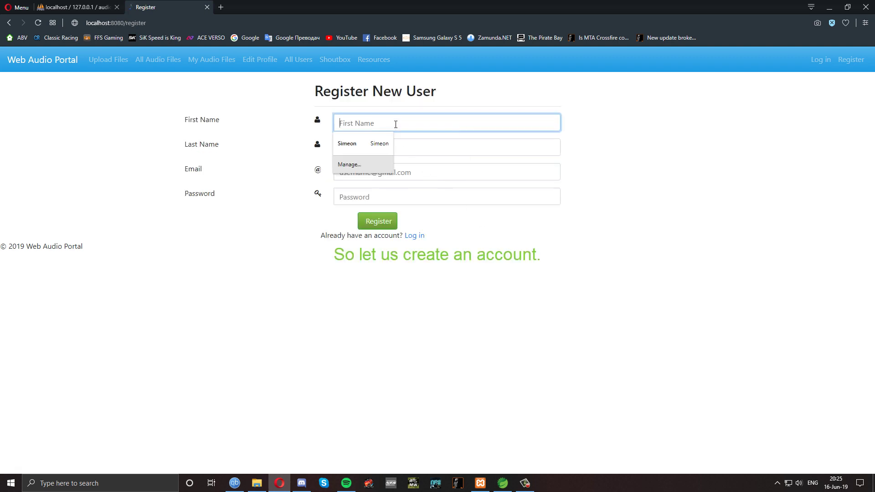
{"action": "left_click", "coordinate": [362, 145]}
{"action": "left_click", "coordinate": [379, 149]}
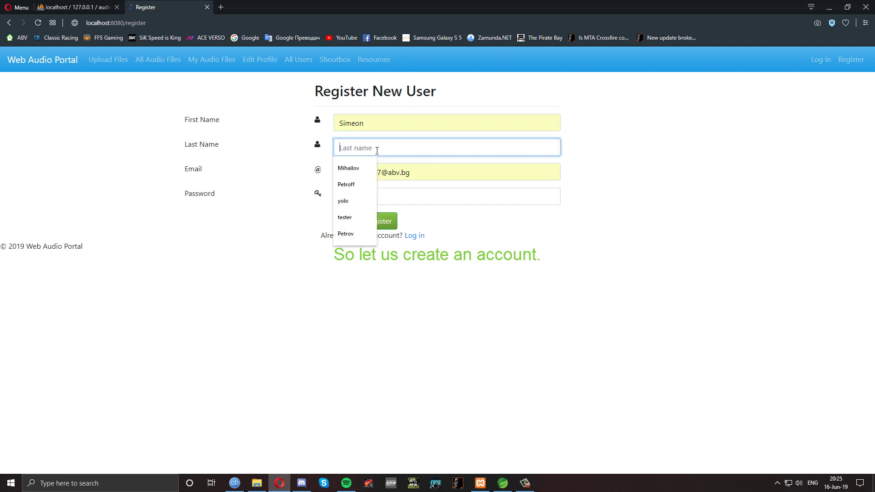
{"action": "left_click", "coordinate": [363, 167]}
{"action": "left_click", "coordinate": [376, 196]}
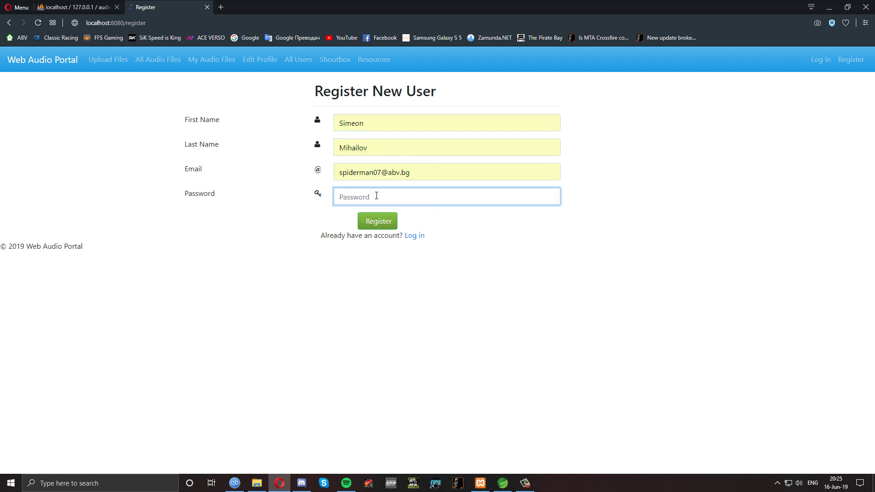
{"action": "type", "text": "•••••••••"}
{"action": "left_click", "coordinate": [374, 220]}
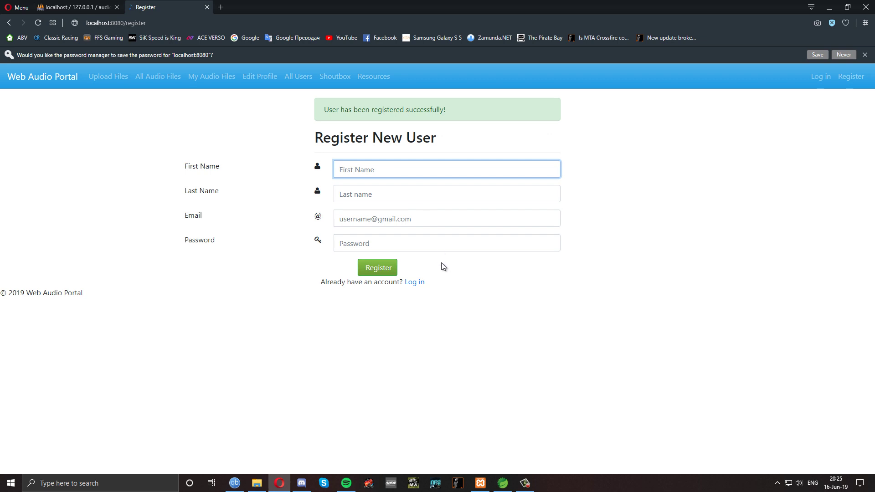
Log in with the newly registered email and its password
{"action": "left_click", "coordinate": [417, 283]}
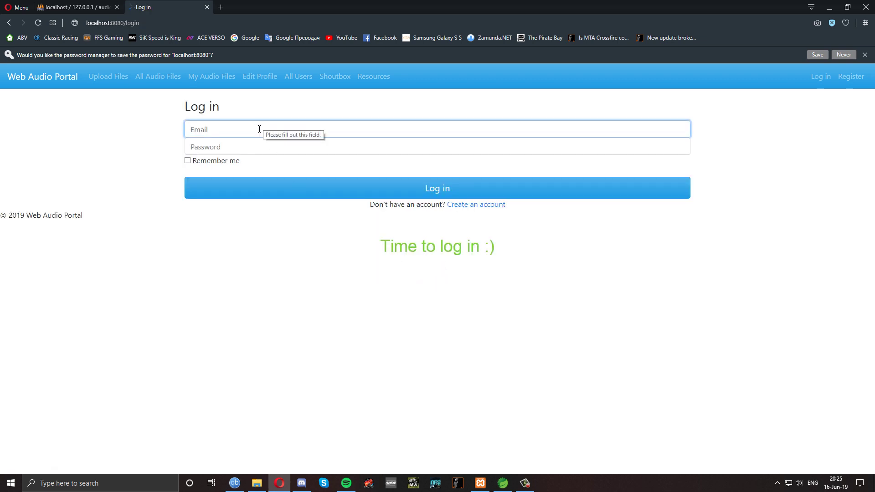
{"action": "left_click", "coordinate": [260, 129]}
{"action": "left_click", "coordinate": [236, 147]}
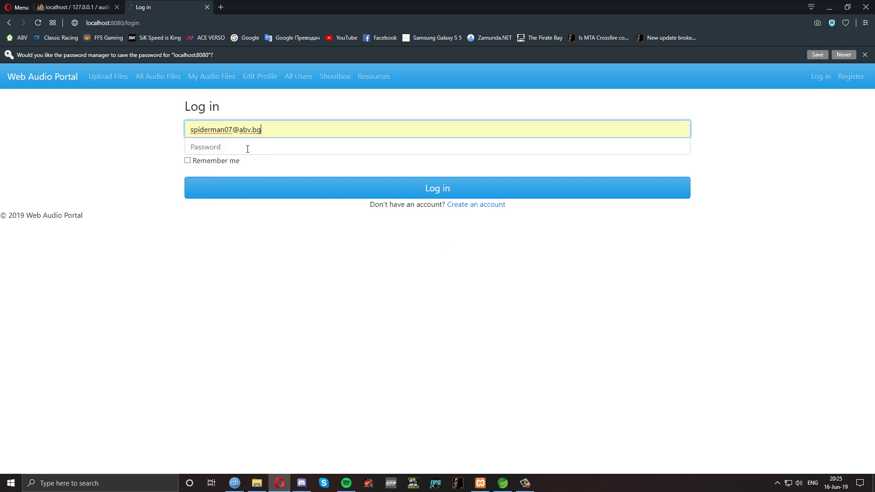
{"action": "left_click", "coordinate": [246, 147]}
{"action": "type", "text": "asdasdasd"}
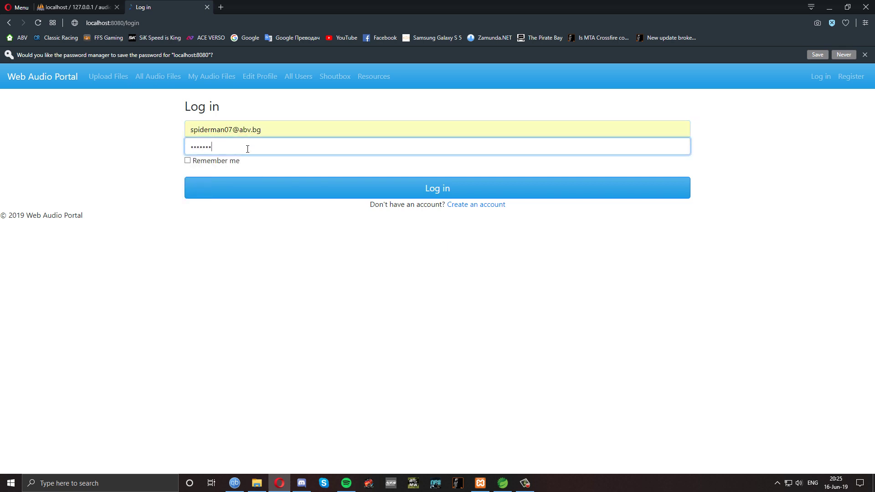
{"action": "left_click", "coordinate": [368, 189]}
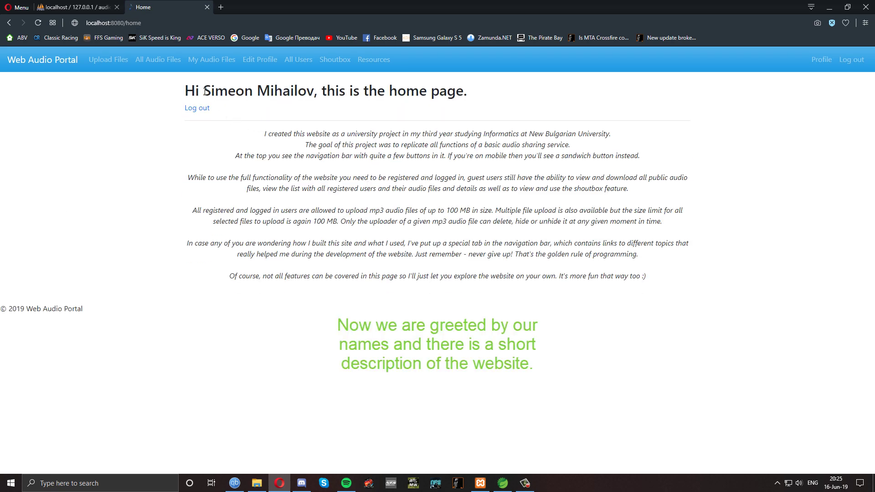
Highlight the user's name in the greeting, then open the My Profile details page
{"action": "left_click_drag", "start_coordinate": [203, 90], "coordinate": [314, 91]}
{"action": "left_click", "coordinate": [344, 110]}
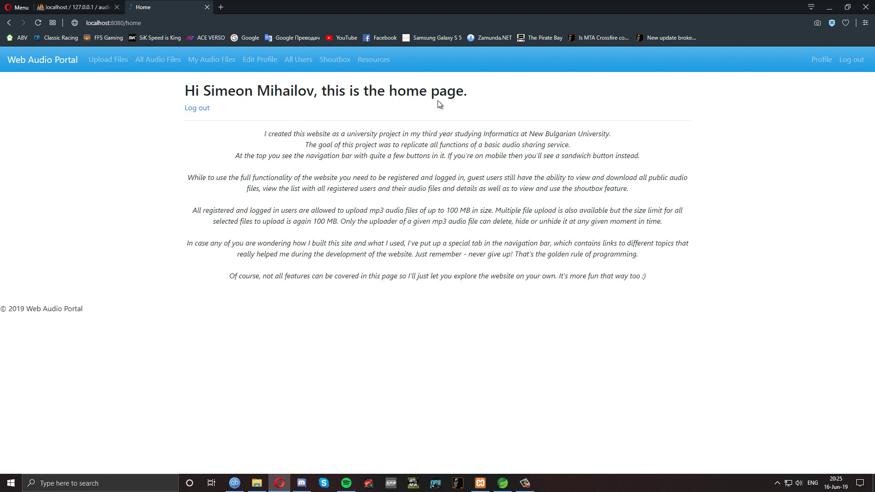
{"action": "left_click", "coordinate": [819, 62]}
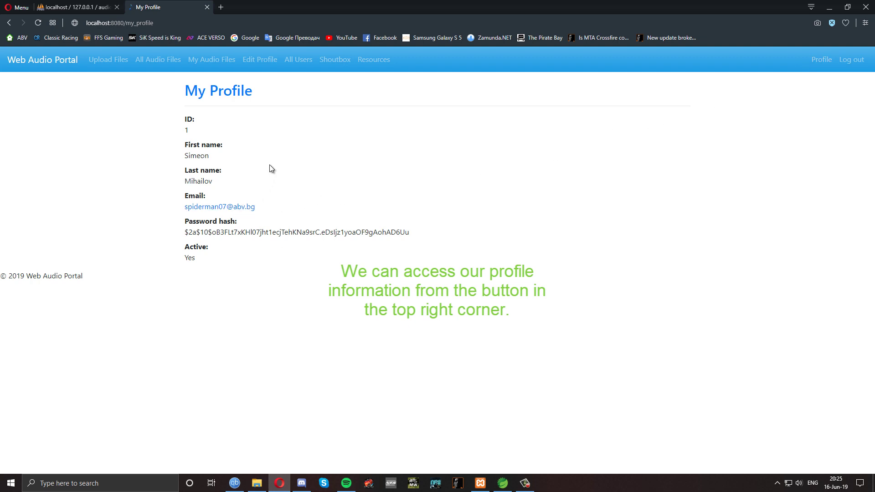
Switch between My Profile and My Audio Files, then submit an empty upload and see it rejected
{"action": "left_click", "coordinate": [231, 95]}
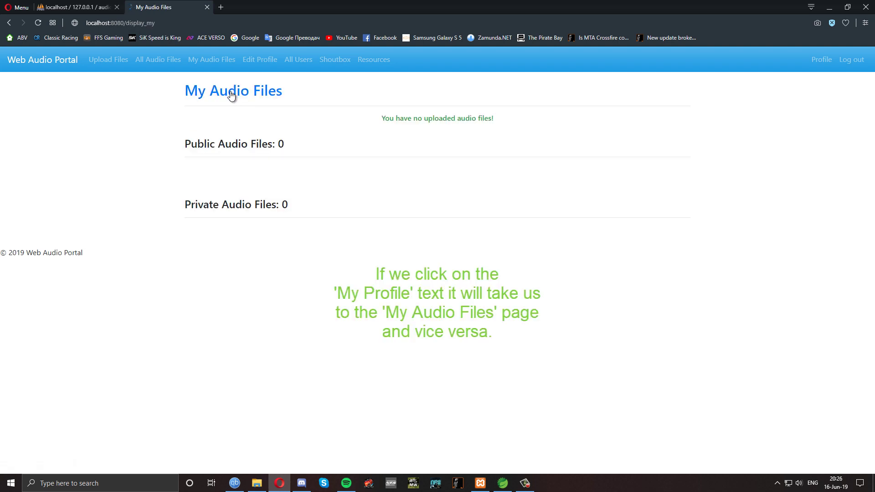
{"action": "left_click", "coordinate": [232, 94]}
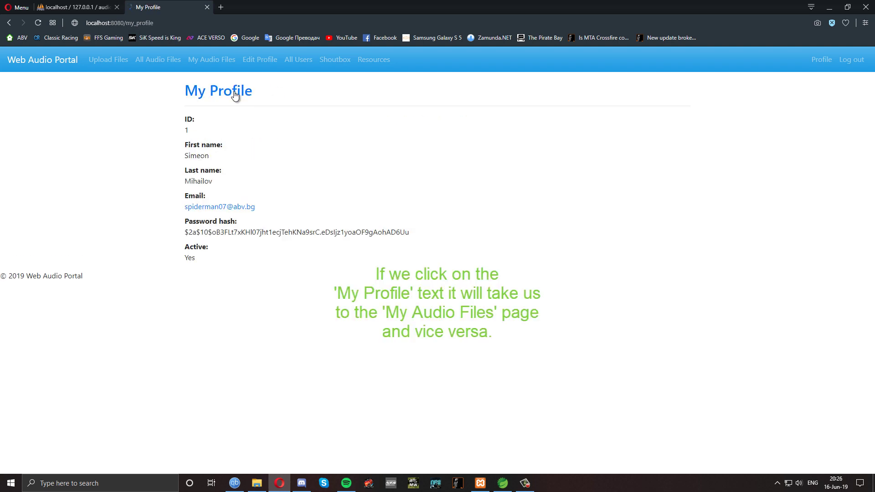
{"action": "left_click", "coordinate": [109, 67]}
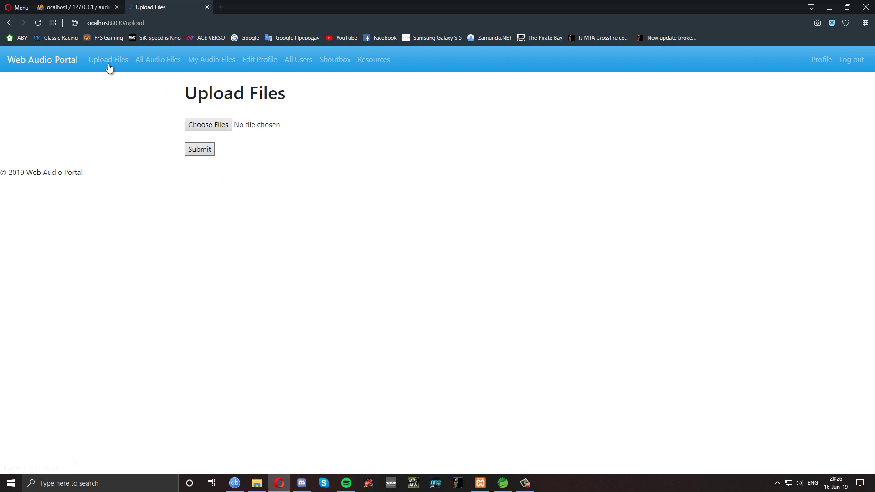
{"action": "left_click", "coordinate": [199, 152]}
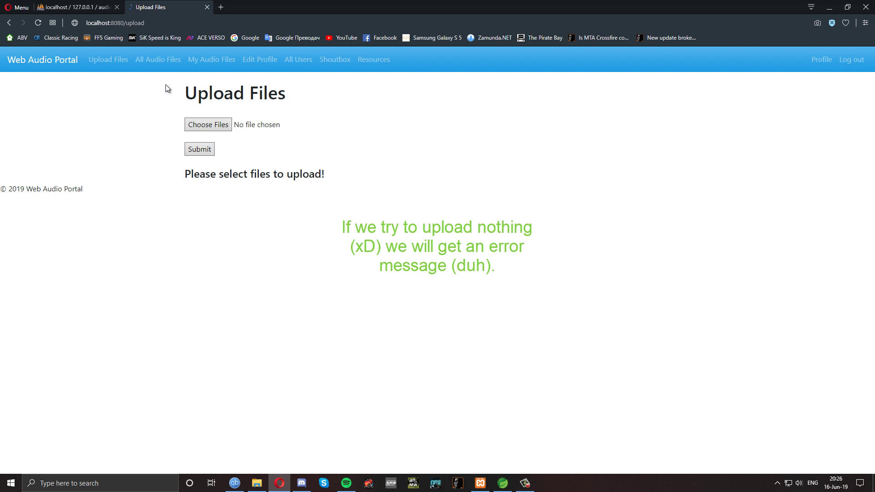
Browse the empty All Audio Files and My Audio Files lists, then open Edit Profile
{"action": "left_click", "coordinate": [158, 65]}
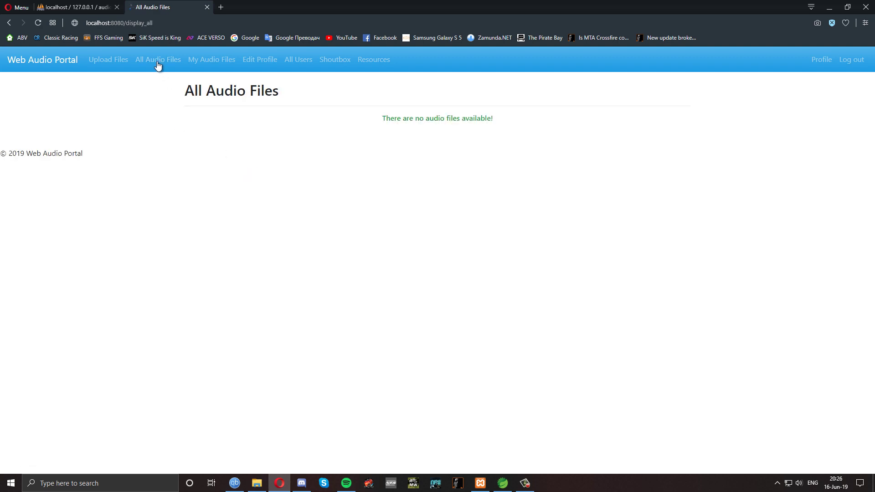
{"action": "left_click", "coordinate": [209, 64]}
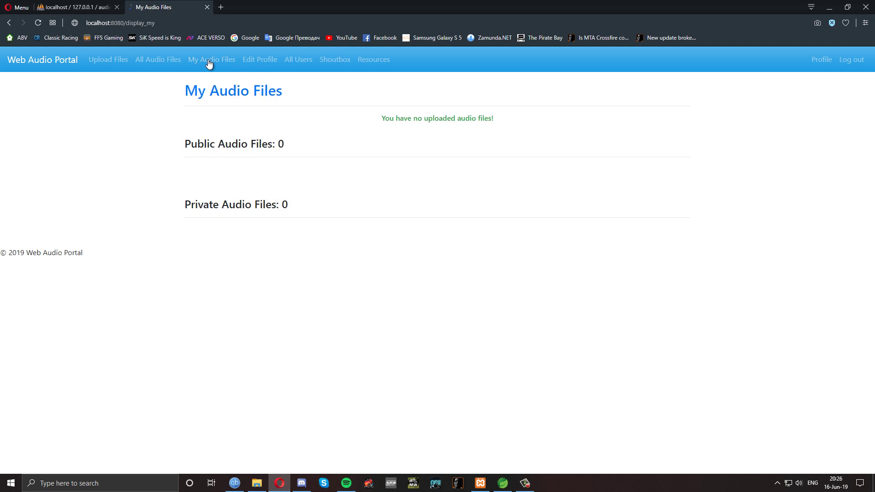
{"action": "left_click", "coordinate": [254, 65]}
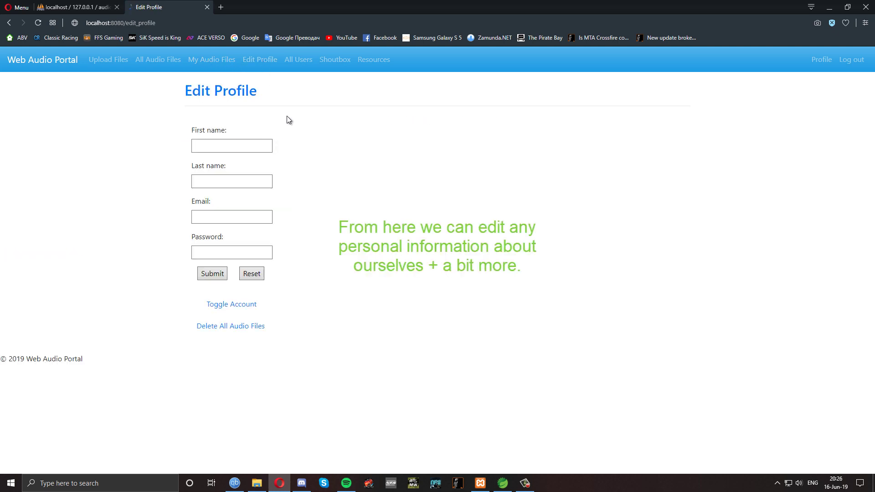
Change the first name to 'Ivan' and save the profile
{"action": "left_click", "coordinate": [222, 144]}
{"action": "left_click", "coordinate": [223, 145]}
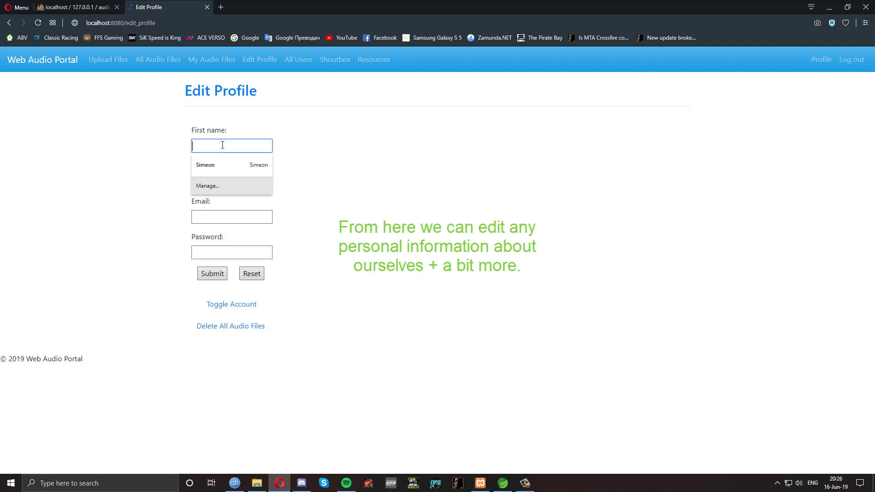
{"action": "type", "text": "Ivan"}
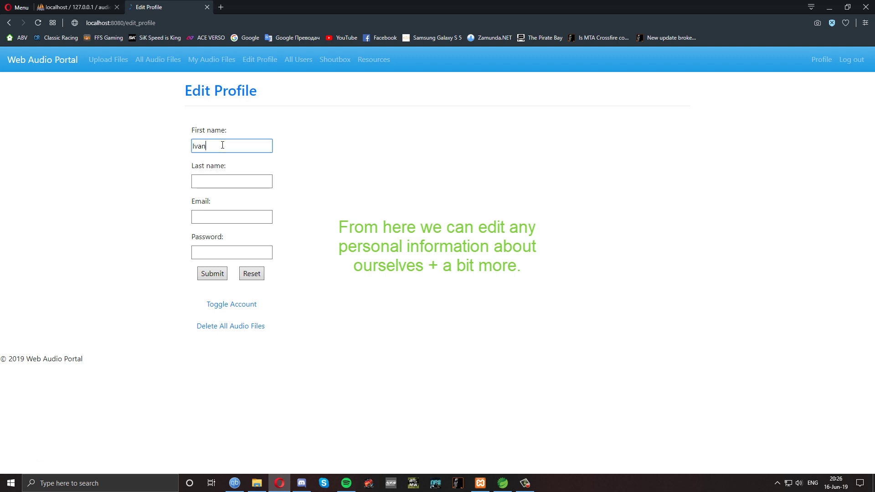
{"action": "left_click", "coordinate": [208, 274]}
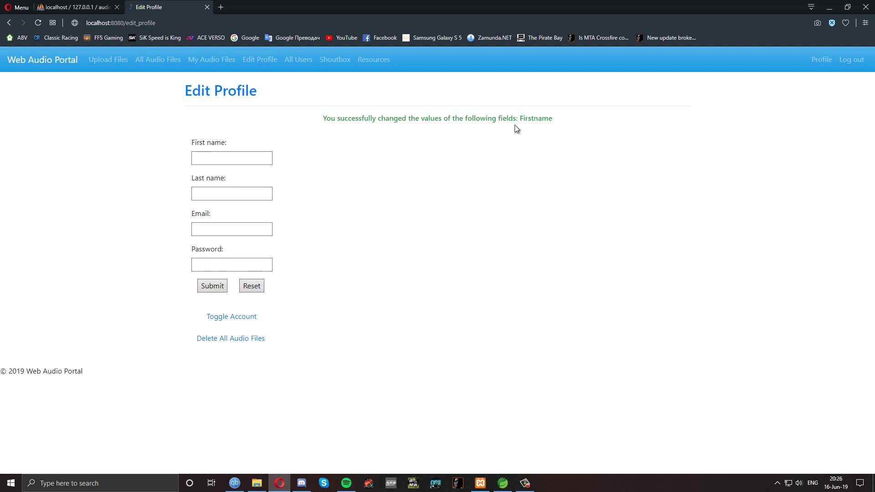
Check My Profile for the updated first name Ivan and the Active status
{"action": "left_click", "coordinate": [820, 67]}
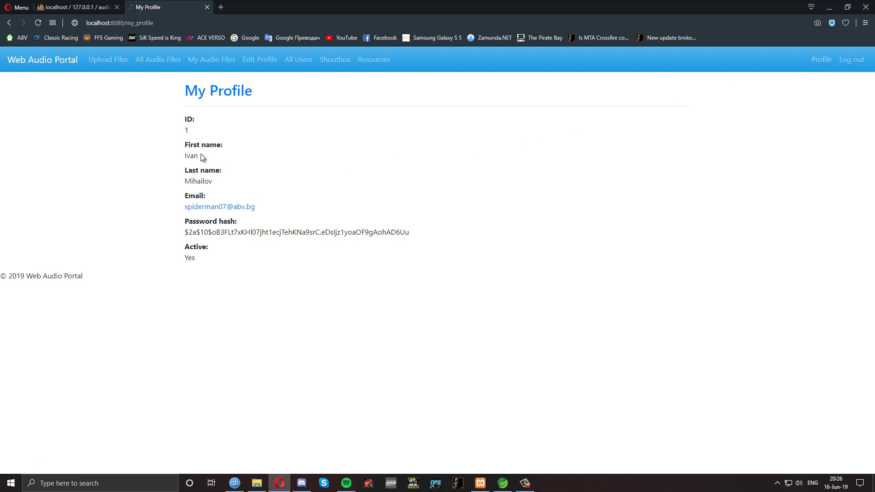
{"action": "double_click", "coordinate": [188, 156]}
{"action": "left_click", "coordinate": [283, 159]}
{"action": "left_click_drag", "start_coordinate": [197, 260], "coordinate": [184, 246]}
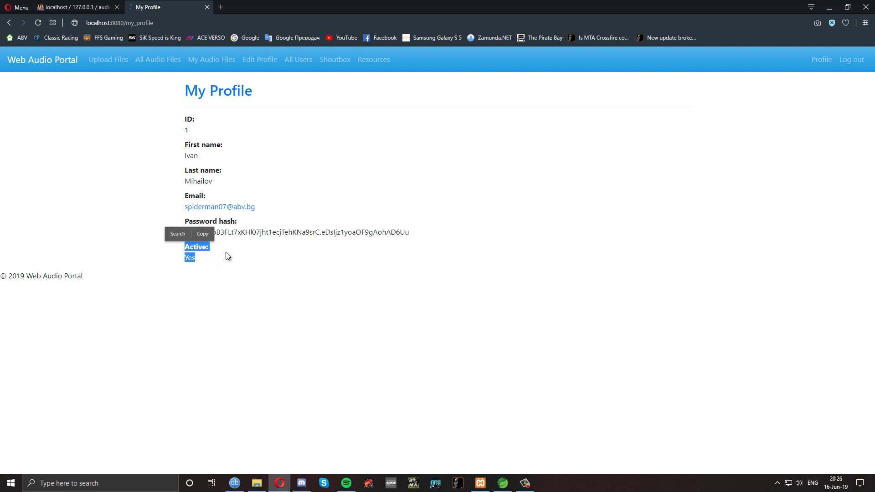
{"action": "left_click", "coordinate": [258, 222]}
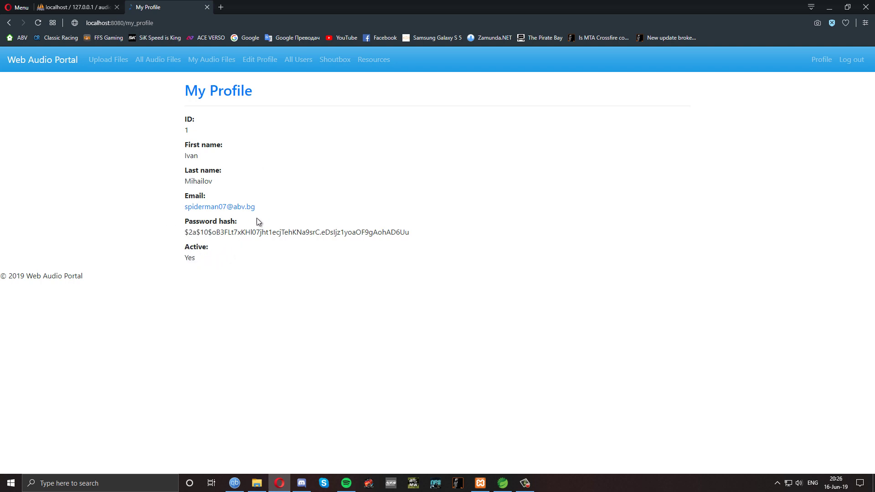
Toggle the account off in Edit Profile and confirm My Profile shows Active: No
{"action": "left_click", "coordinate": [261, 68]}
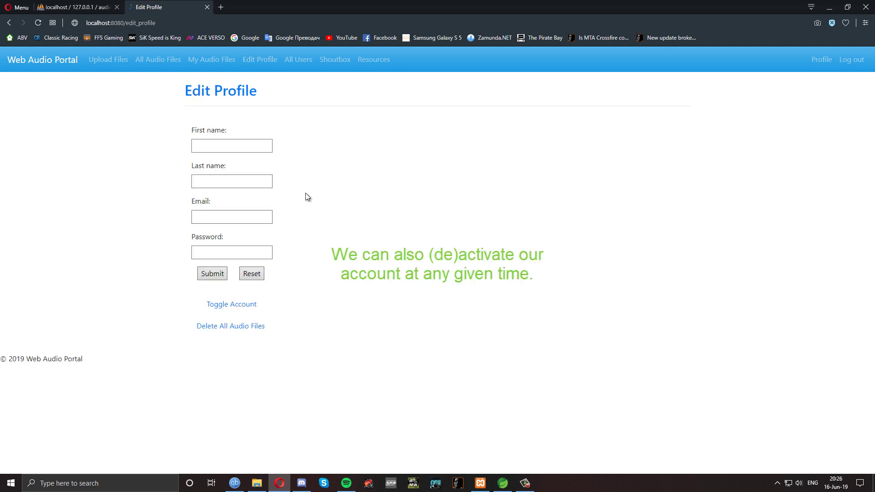
{"action": "left_click", "coordinate": [234, 309]}
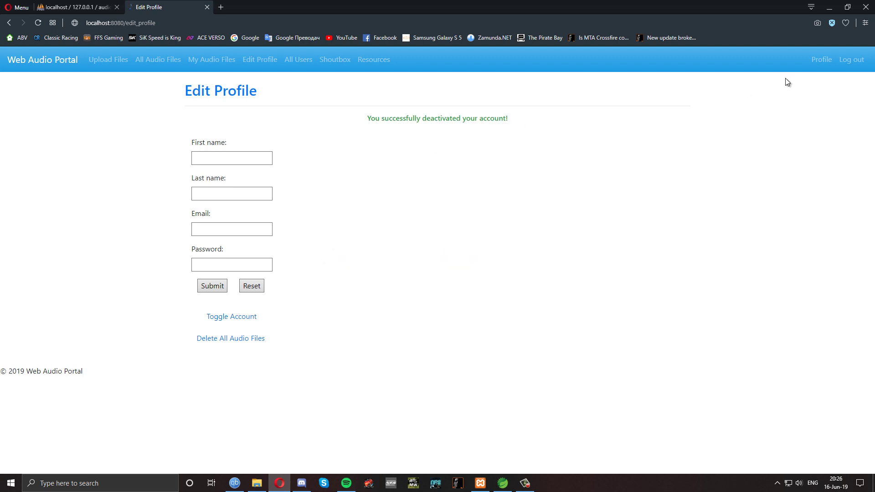
{"action": "left_click", "coordinate": [817, 67]}
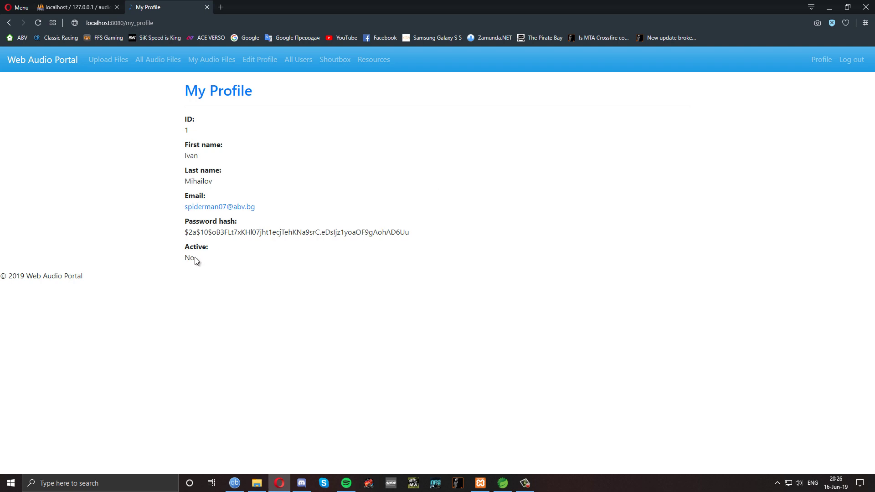
{"action": "left_click_drag", "start_coordinate": [195, 258], "coordinate": [185, 256]}
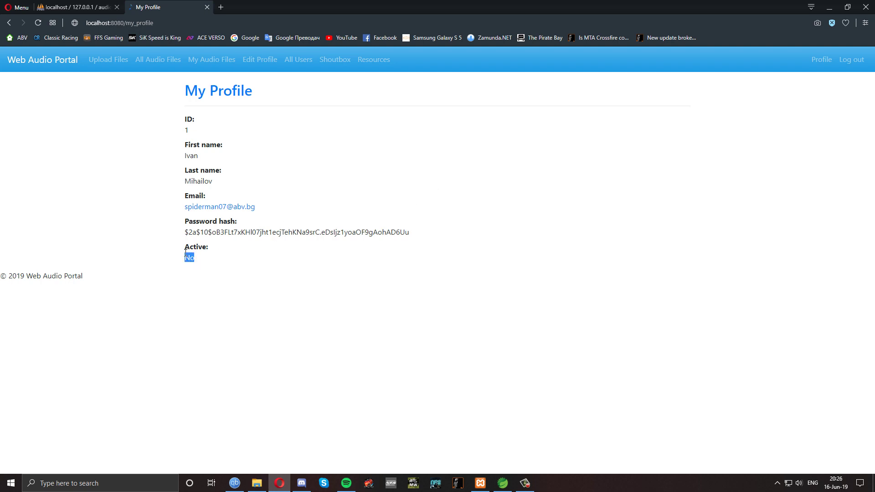
{"action": "left_click", "coordinate": [227, 244]}
Try uploading '10. Breaking Benjamin - Save Yourself.mp3' and get refused for the inactive account
{"action": "left_click", "coordinate": [104, 65]}
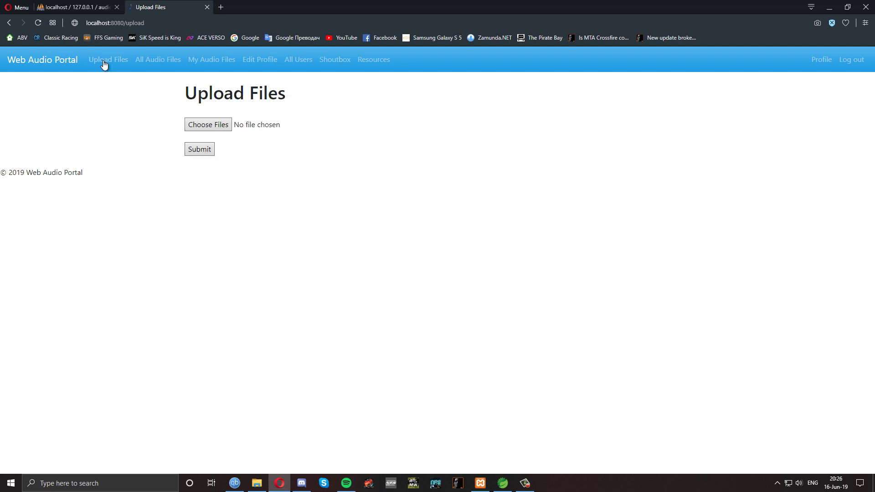
{"action": "left_click", "coordinate": [216, 125]}
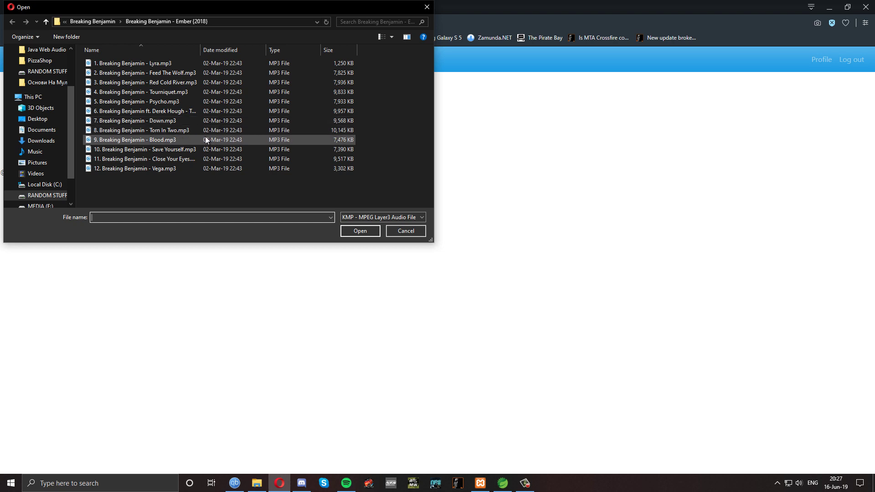
{"action": "left_click", "coordinate": [184, 149]}
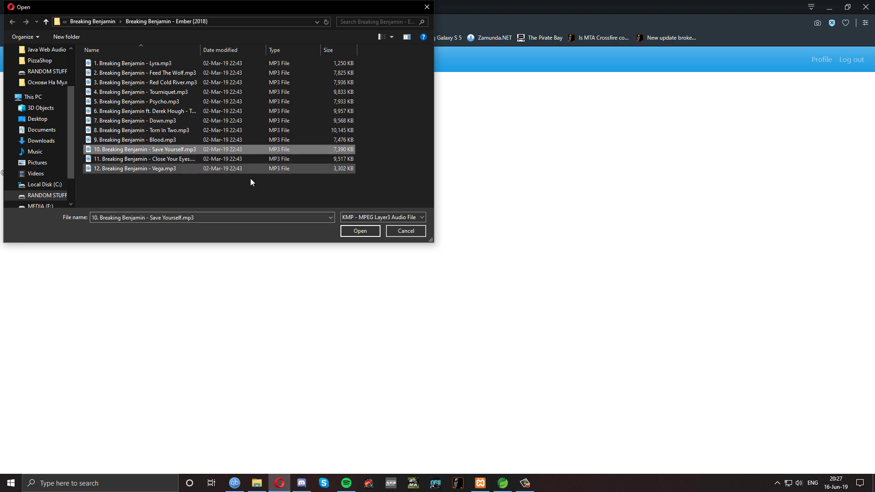
{"action": "left_click", "coordinate": [361, 231]}
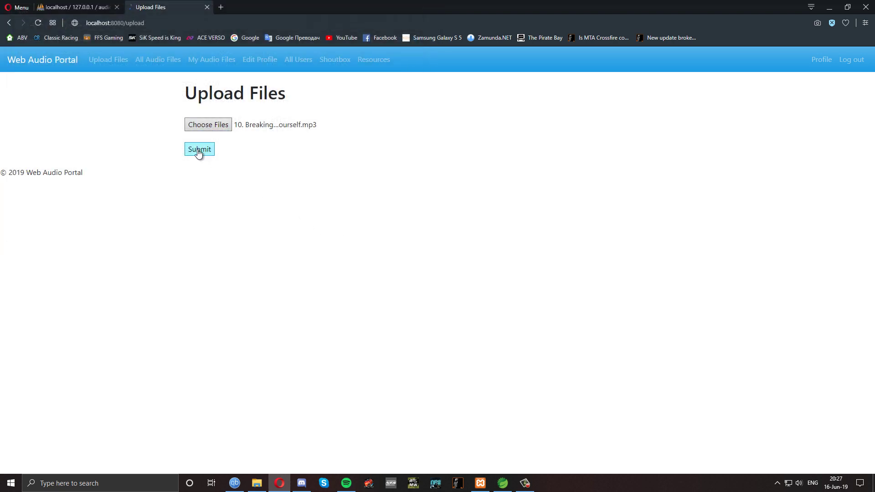
{"action": "left_click", "coordinate": [198, 151]}
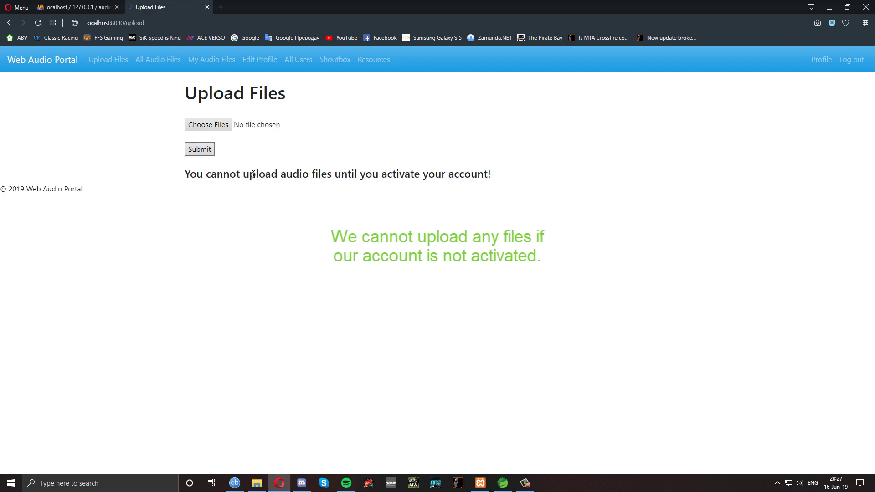
{"action": "left_click", "coordinate": [260, 61]}
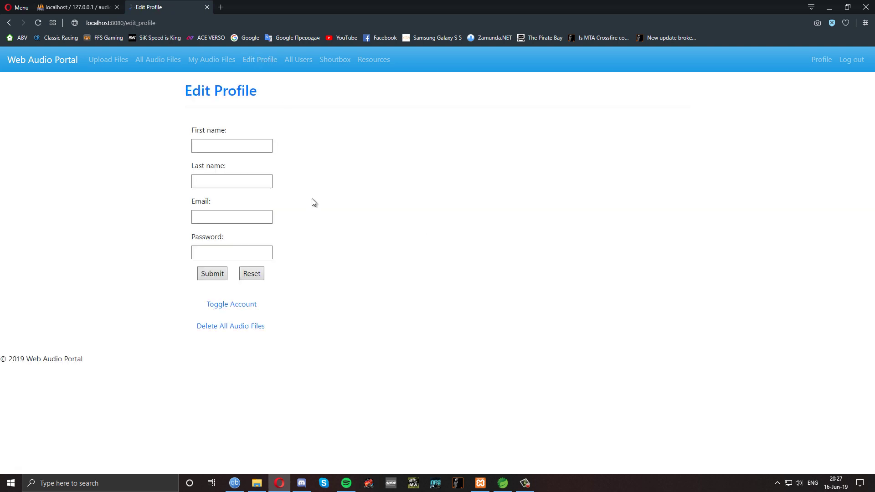
Toggle the account back on, getting 'You successfully activated your account!'
{"action": "left_click", "coordinate": [231, 306]}
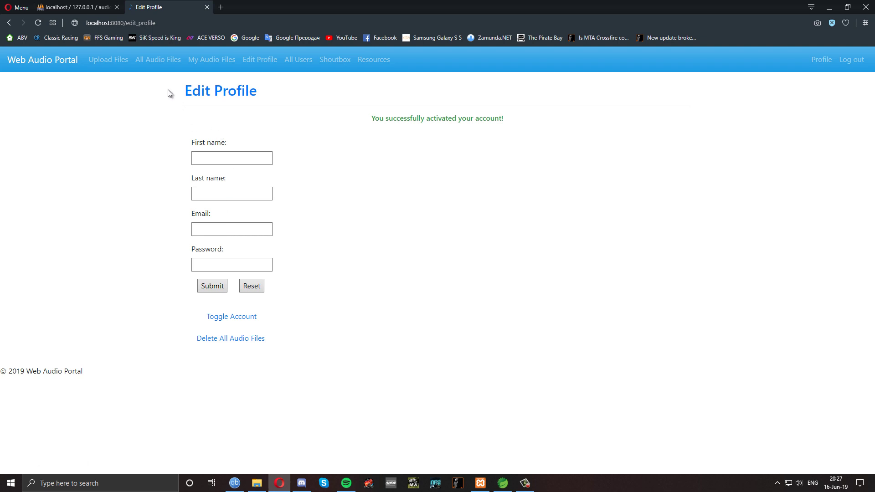
{"action": "left_click", "coordinate": [116, 61]}
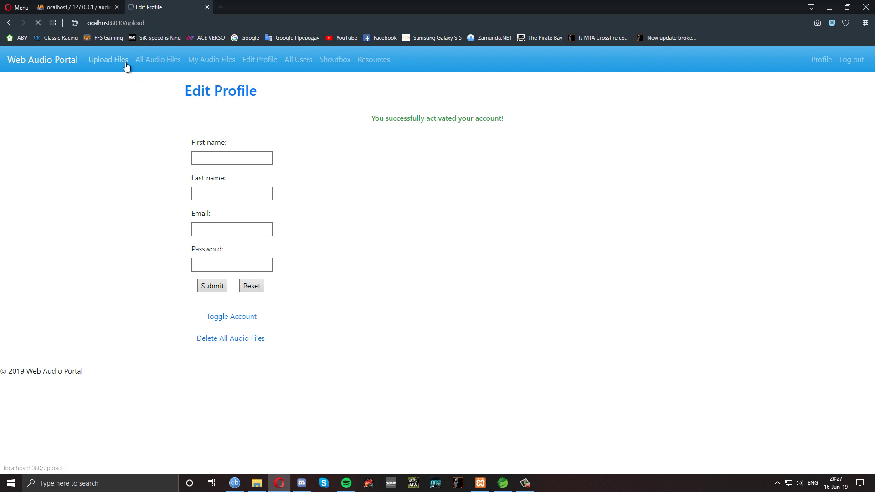
Select Torn In Two.mp3 and Close Your Eyes.mp3 together and upload both tracks
{"action": "left_click", "coordinate": [214, 124]}
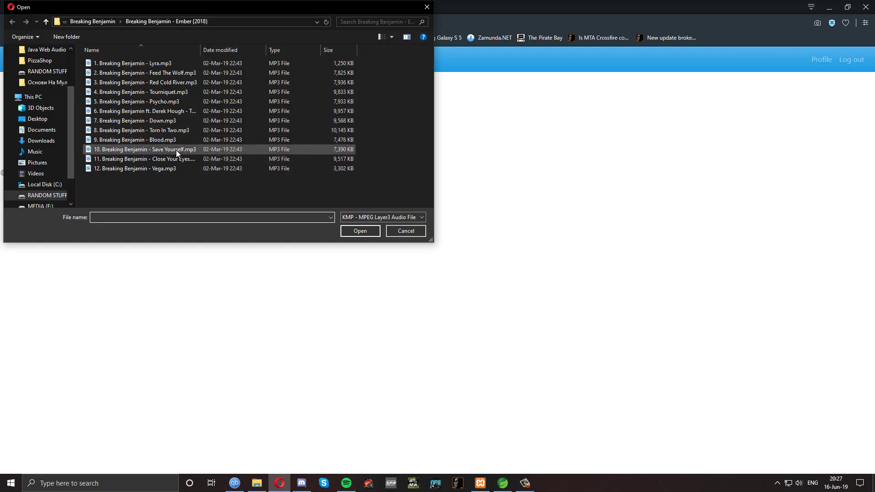
{"action": "left_click", "coordinate": [174, 130]}
{"action": "left_click", "coordinate": [176, 159], "text": "ctrl"}
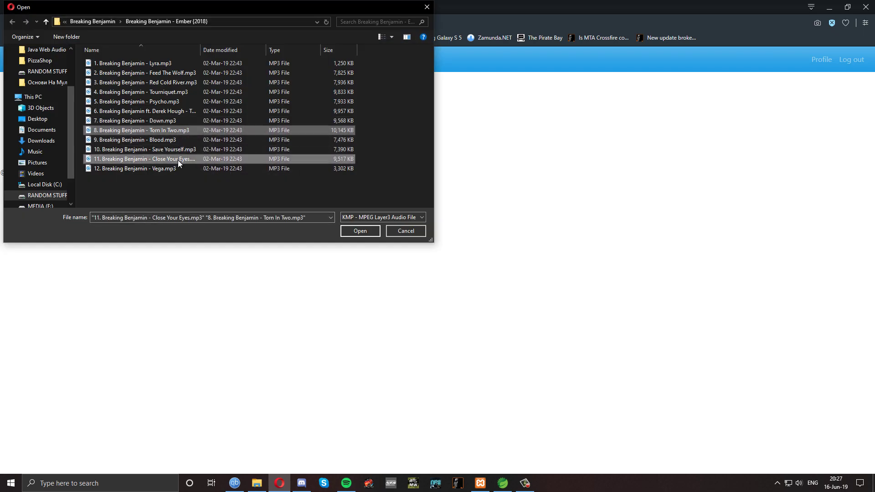
{"action": "left_click", "coordinate": [359, 232]}
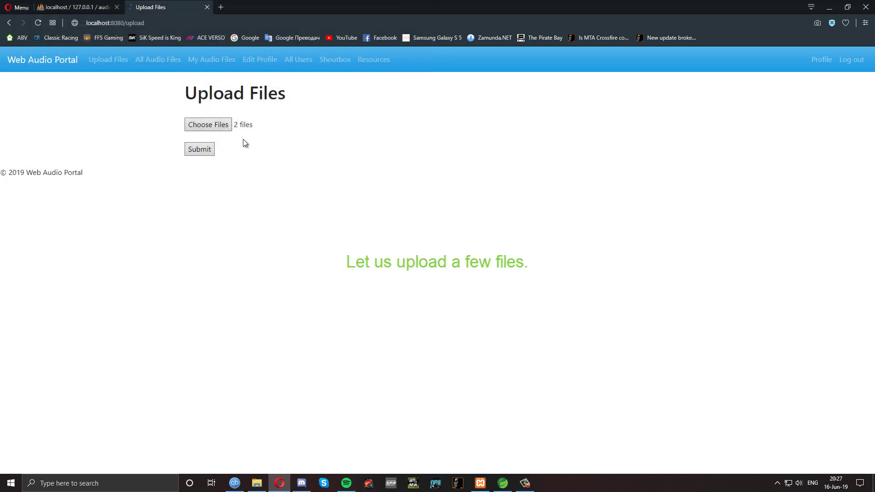
{"action": "left_click", "coordinate": [199, 150]}
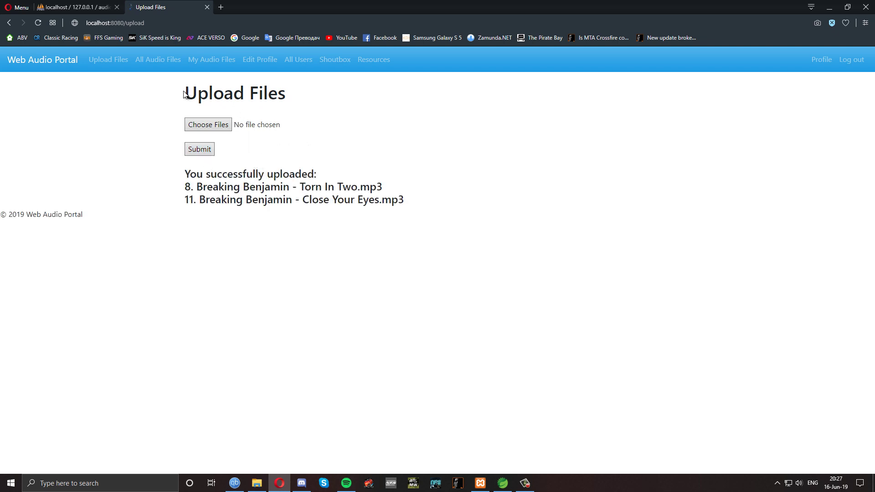
View a track's uploader profile from All Audio Files, then return to the list showing both tracks
{"action": "left_click", "coordinate": [155, 61]}
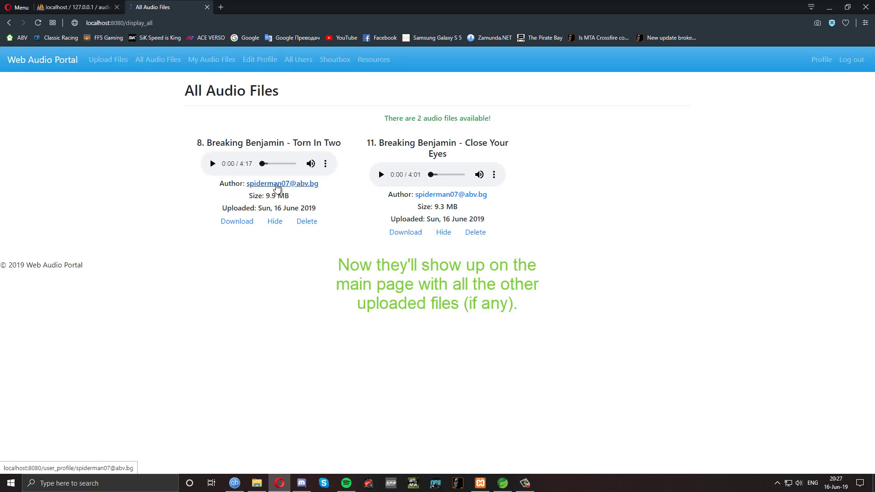
{"action": "left_click", "coordinate": [277, 185]}
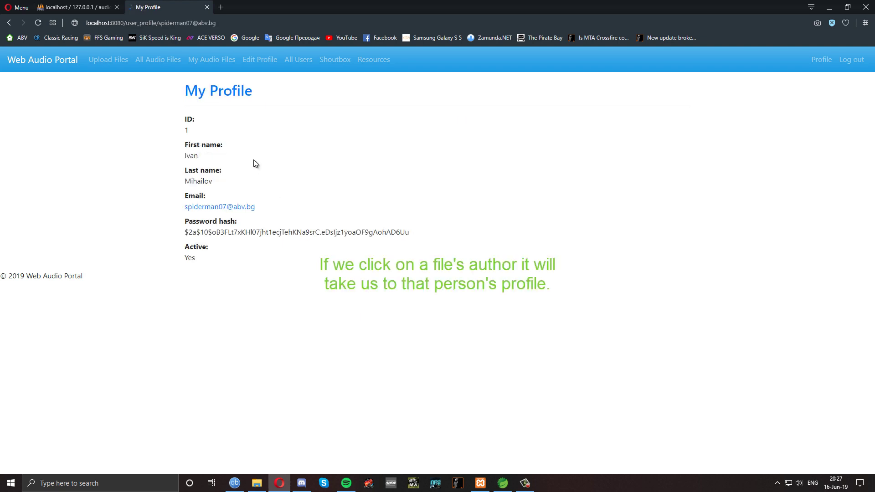
{"action": "left_click", "coordinate": [155, 66]}
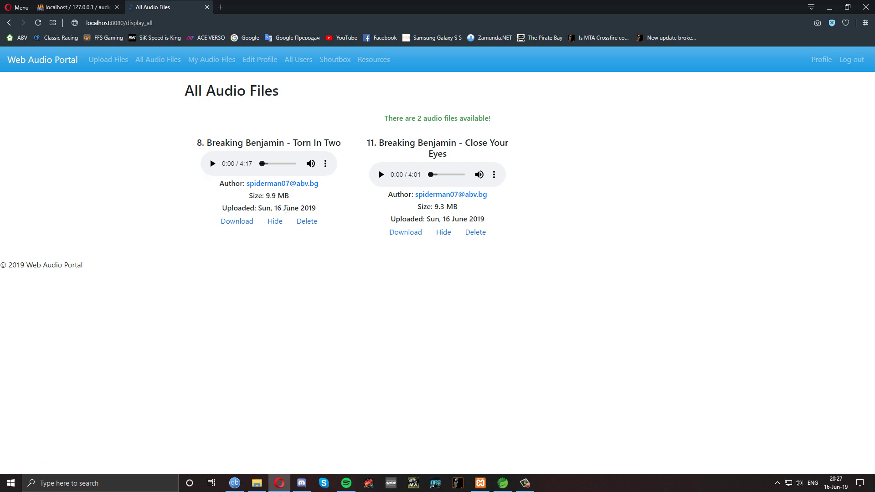
Start downloading Torn In Two as MP3, then cancel the save dialog
{"action": "left_click", "coordinate": [241, 222]}
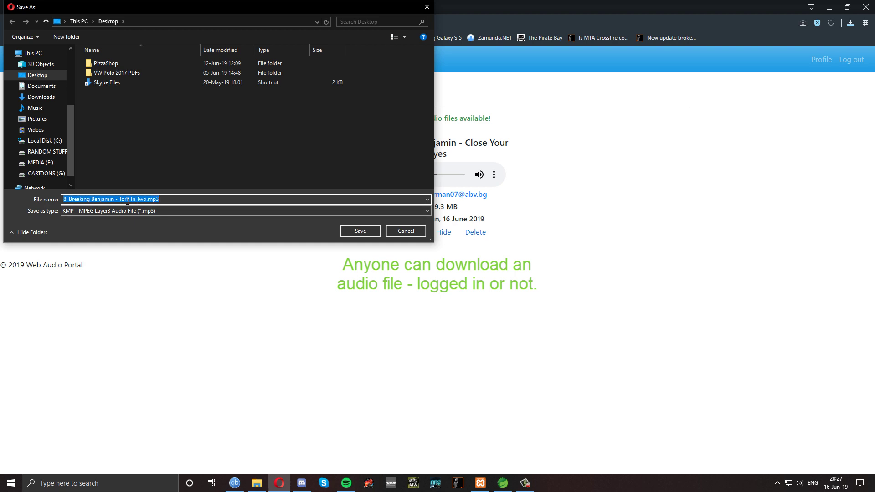
{"action": "left_click", "coordinate": [248, 210]}
{"action": "left_click", "coordinate": [248, 210]}
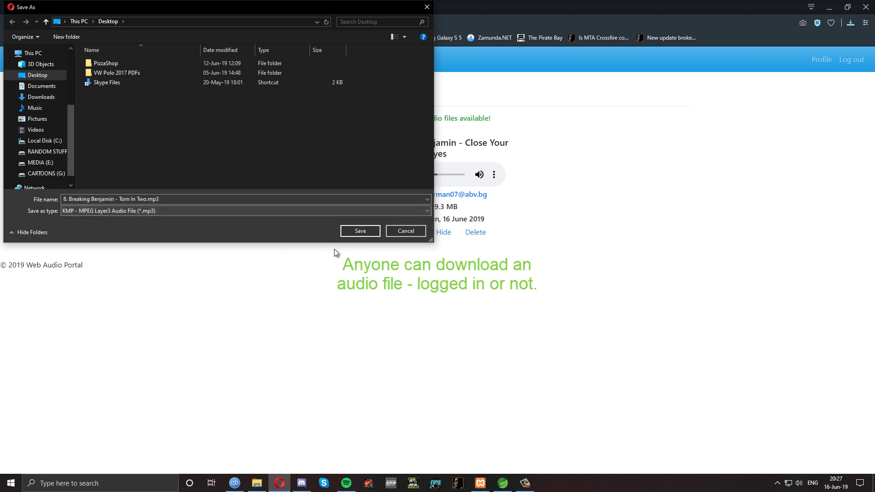
{"action": "left_click", "coordinate": [394, 233]}
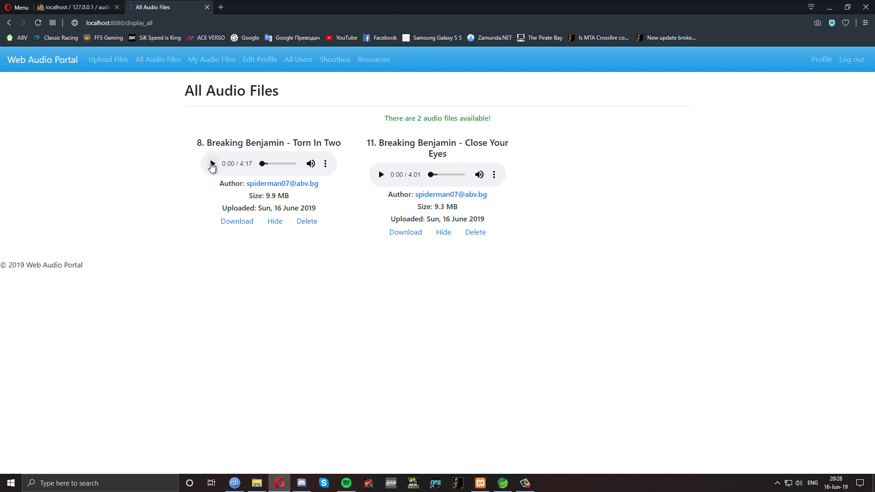
Play Torn In Two, lower the volume, skip to about one minute, and pause at 1:09
{"action": "left_click", "coordinate": [212, 164]}
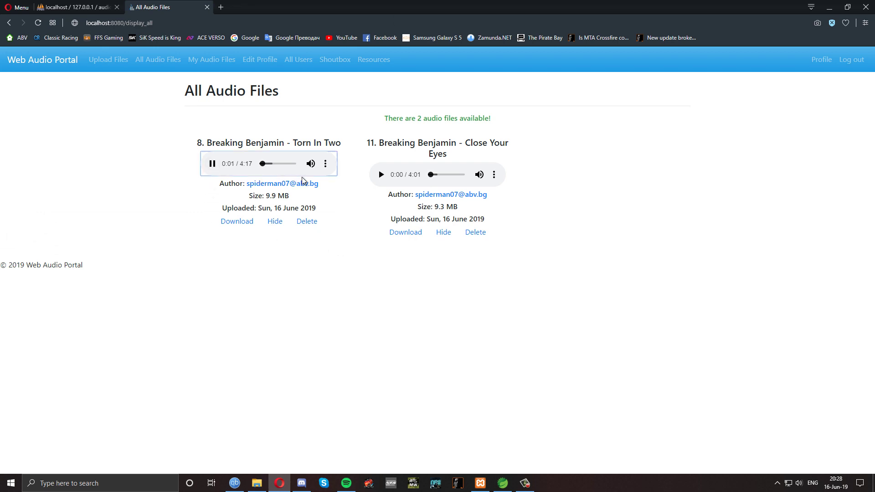
{"action": "mouse_move", "coordinate": [305, 169]}
{"action": "mouse_move", "coordinate": [303, 168]}
{"action": "left_mouse_down"}
{"action": "mouse_move", "coordinate": [291, 168]}
{"action": "mouse_move", "coordinate": [299, 168]}
{"action": "left_mouse_up"}
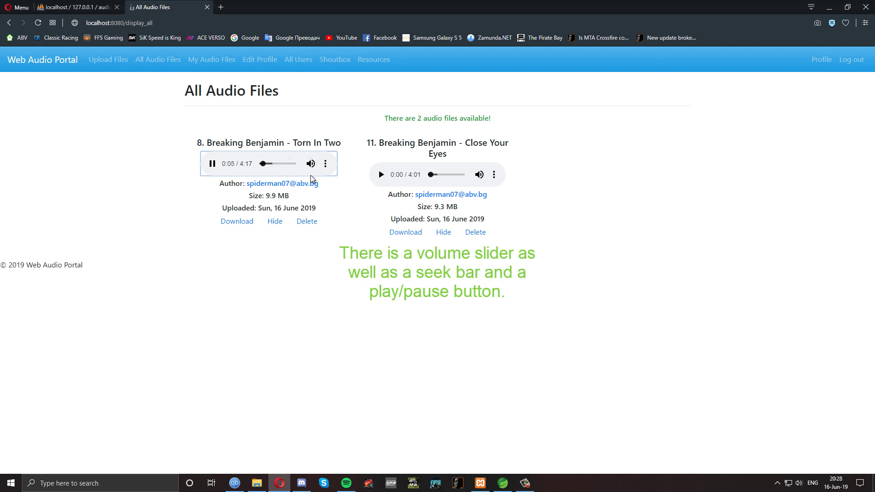
{"action": "left_click", "coordinate": [270, 165]}
{"action": "left_click", "coordinate": [213, 165]}
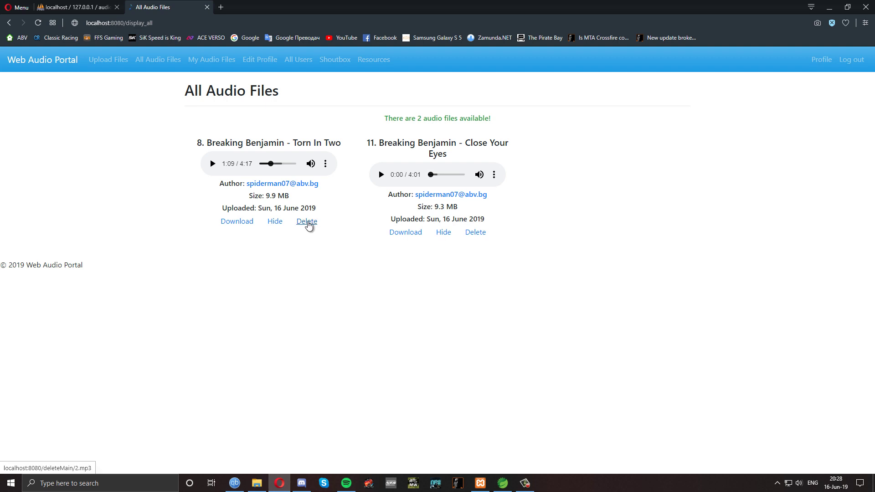
Delete the Torn In Two track, then hide Close Your Eyes from public listing
{"action": "left_click", "coordinate": [307, 222]}
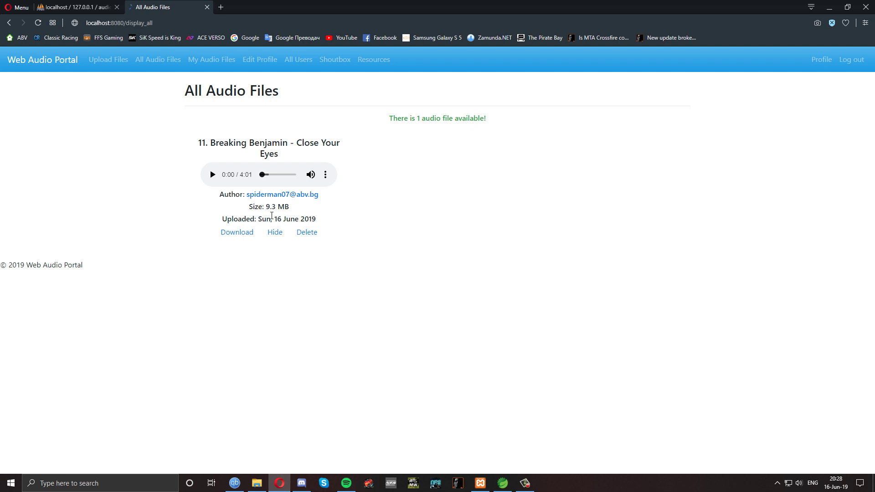
{"action": "left_click", "coordinate": [274, 233]}
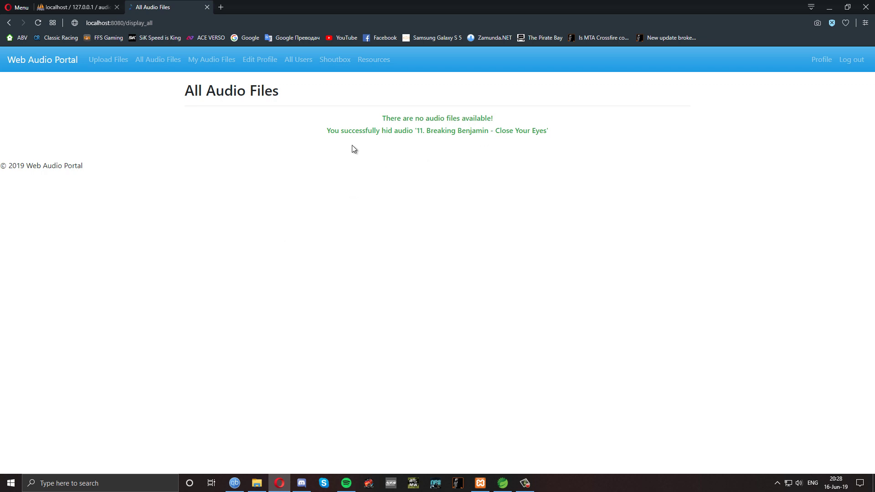
Review My Audio Files, noting 1 private and 0 public audio files
{"action": "left_click", "coordinate": [210, 64]}
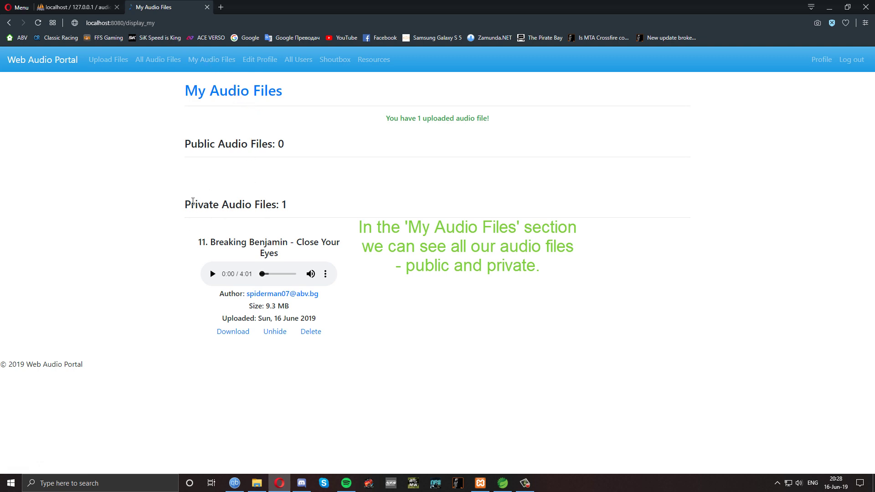
{"action": "left_click_drag", "start_coordinate": [184, 205], "coordinate": [294, 209]}
{"action": "left_click", "coordinate": [305, 208]}
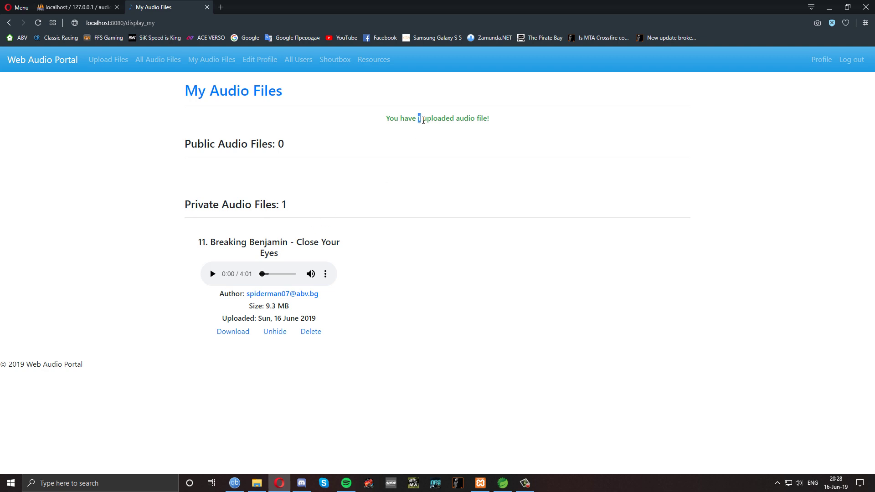
{"action": "double_click", "coordinate": [419, 119]}
{"action": "left_click_drag", "start_coordinate": [303, 147], "coordinate": [173, 151]}
{"action": "left_click", "coordinate": [295, 174]}
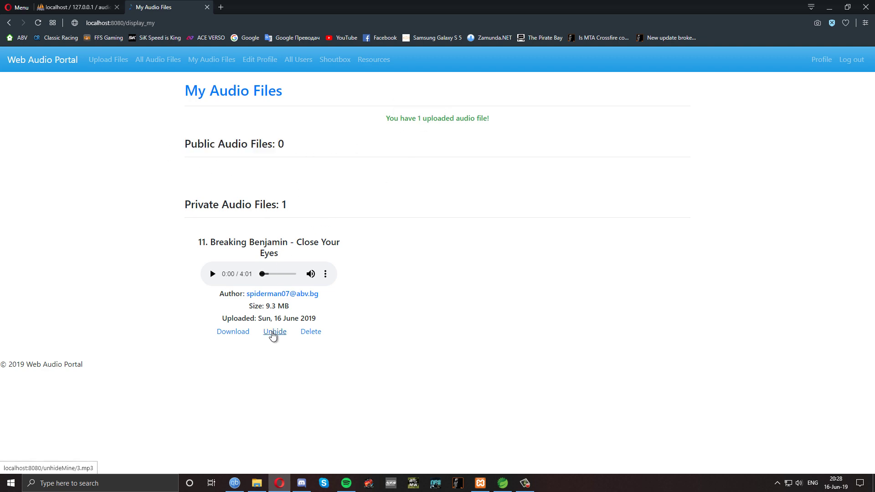
Unhide Close Your Eyes, then hide it again from the All Audio Files list
{"action": "left_click", "coordinate": [273, 333]}
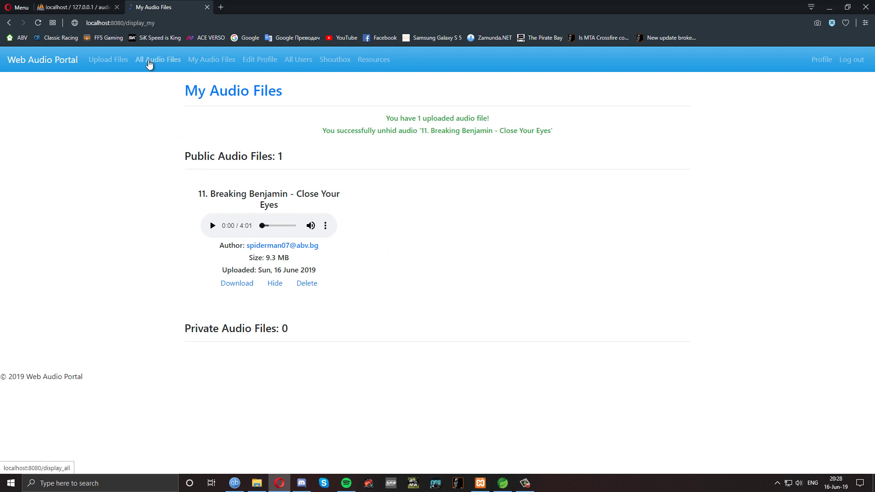
{"action": "left_click", "coordinate": [149, 64]}
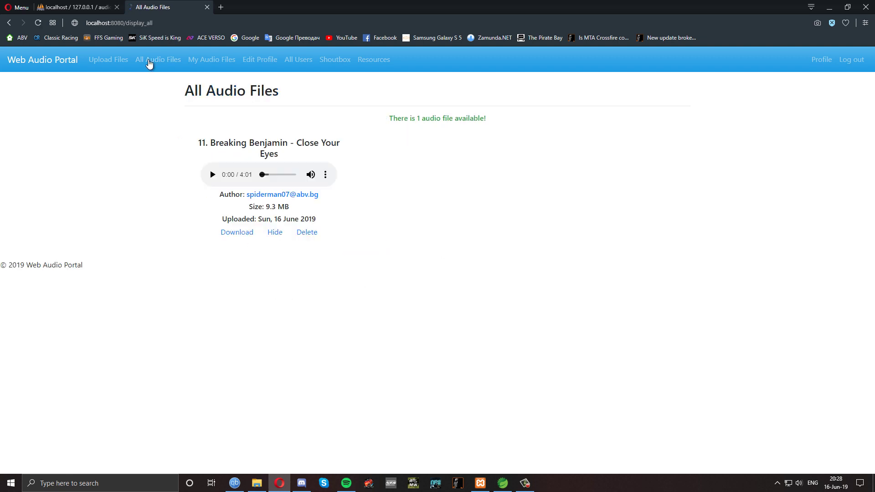
{"action": "left_click", "coordinate": [275, 233]}
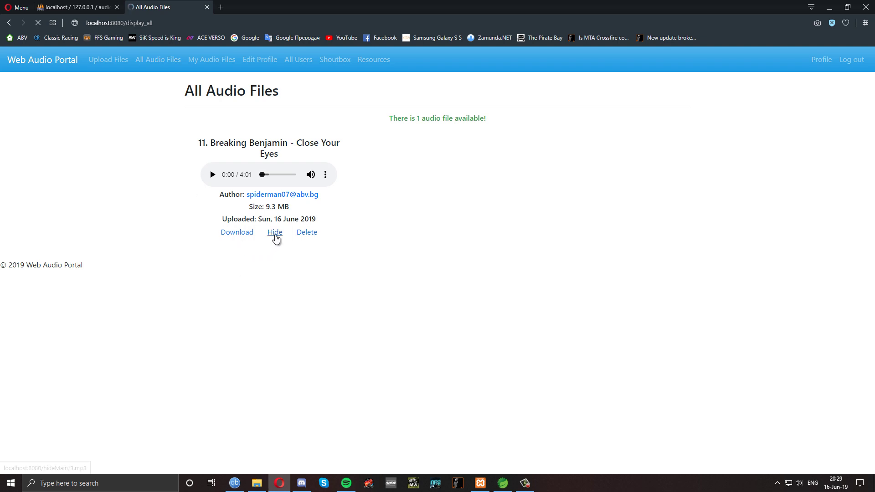
Try uploading Folder.jpg and get the 'Only .mp3 audio files are allowed!' rejection
{"action": "left_click", "coordinate": [105, 67]}
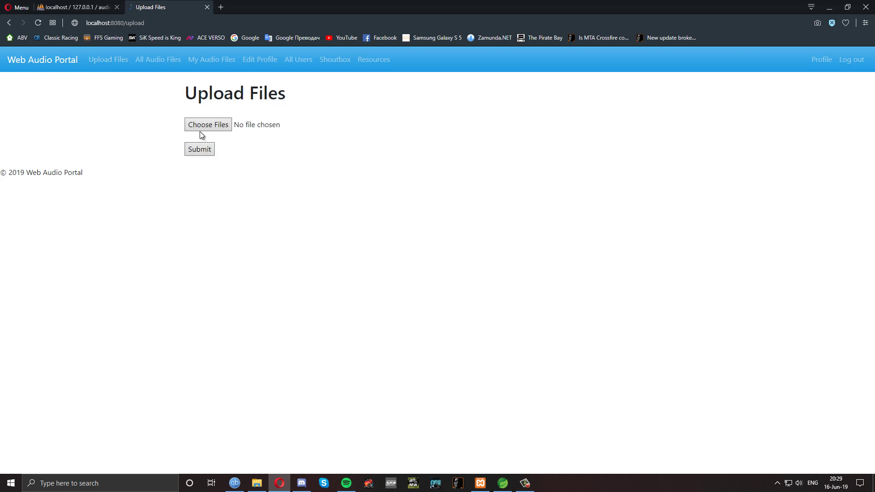
{"action": "left_click", "coordinate": [217, 131]}
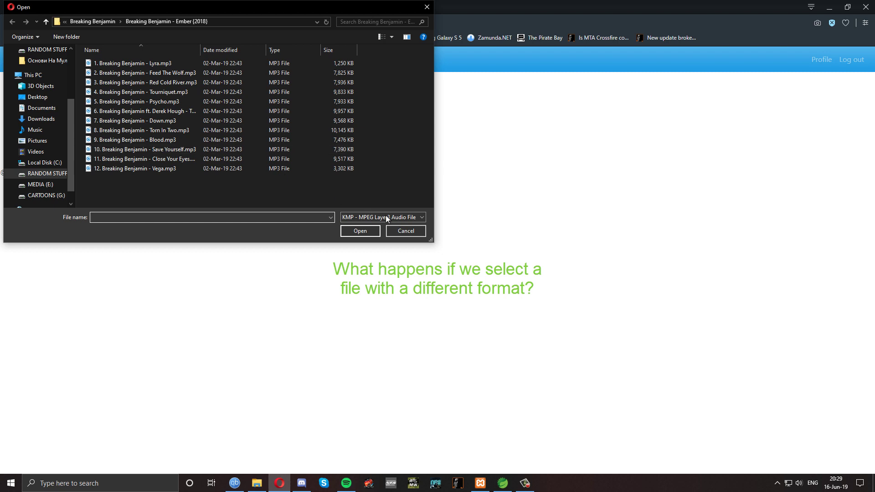
{"action": "left_click", "coordinate": [386, 218]}
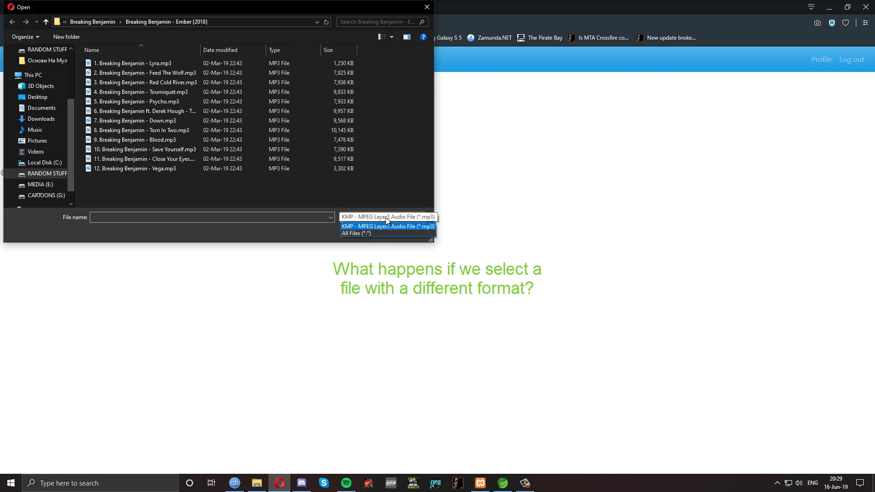
{"action": "left_click", "coordinate": [383, 234]}
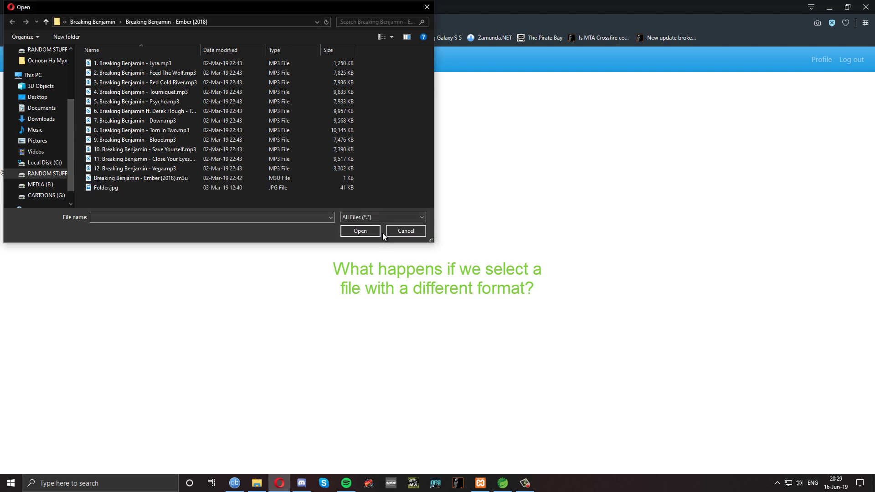
{"action": "left_click", "coordinate": [112, 189]}
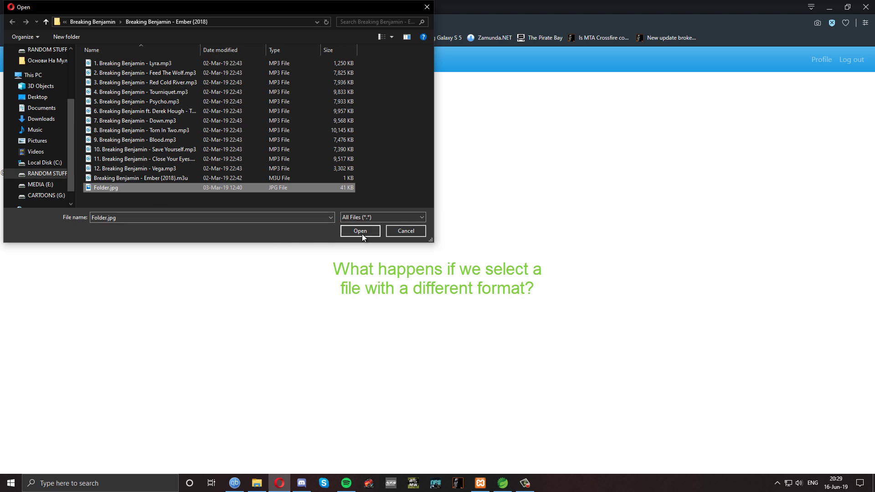
{"action": "left_click", "coordinate": [360, 231]}
{"action": "left_click", "coordinate": [196, 150]}
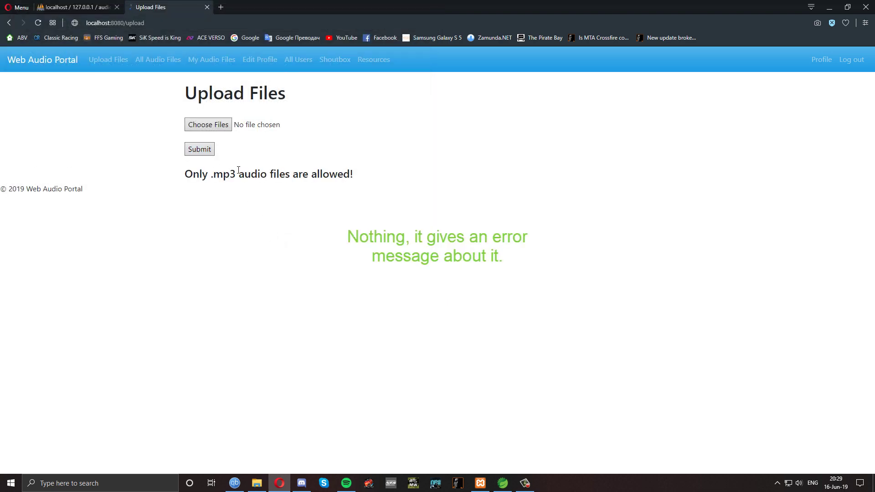
{"action": "left_click", "coordinate": [213, 124]}
Check the combined size of the 12 Breaking Benjamin tracks in Properties
{"action": "left_click", "coordinate": [182, 178]}
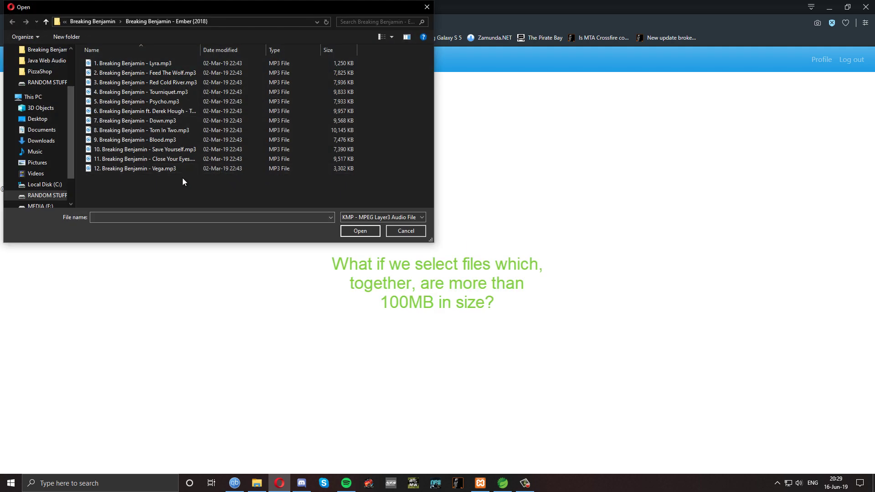
{"action": "key", "text": "ctrl+a"}
{"action": "right_click", "coordinate": [186, 169]}
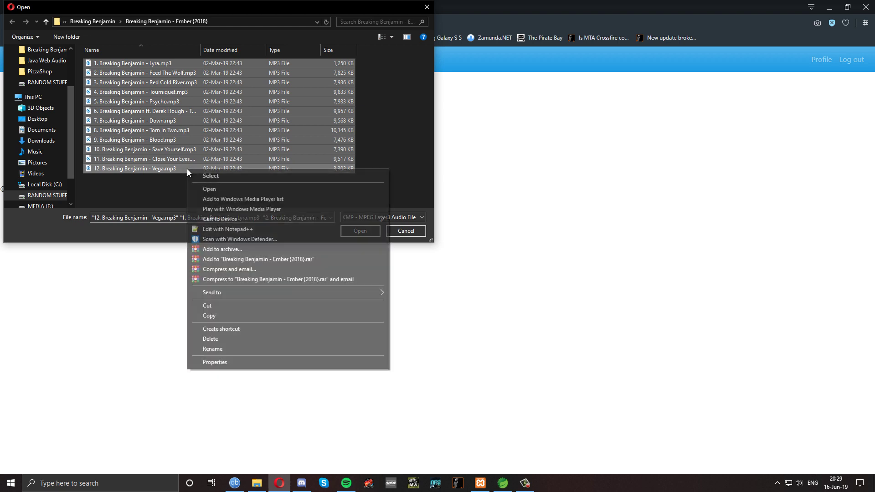
{"action": "left_click", "coordinate": [250, 363]}
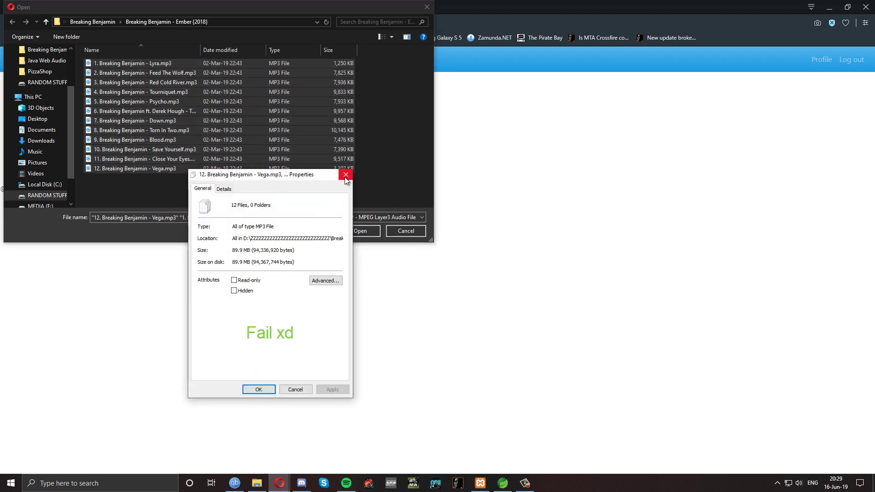
{"action": "left_click", "coordinate": [346, 177]}
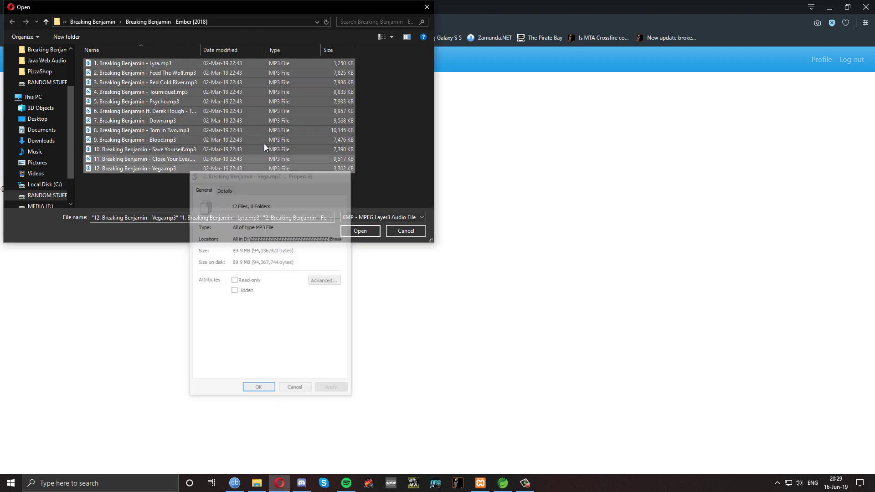
Select all 15 tracks in the Bridgit Mendler album, confirming their 121 MB total
{"action": "left_click", "coordinate": [96, 22]}
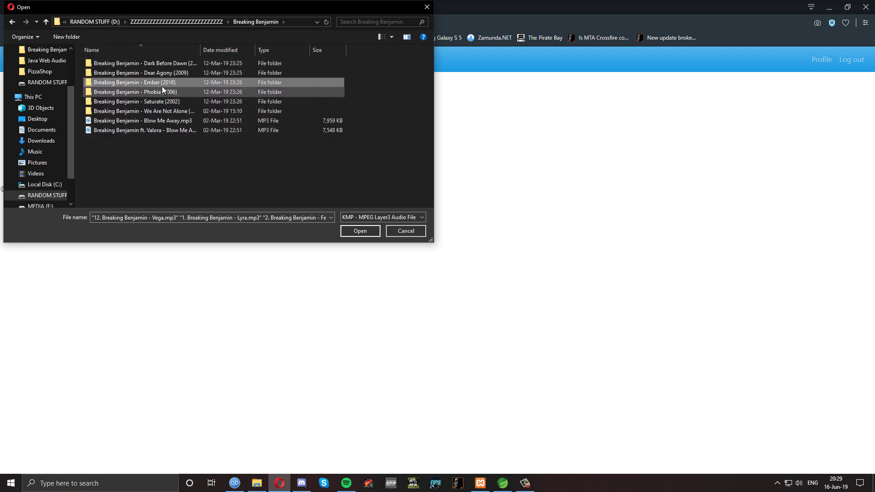
{"action": "left_click", "coordinate": [184, 21]}
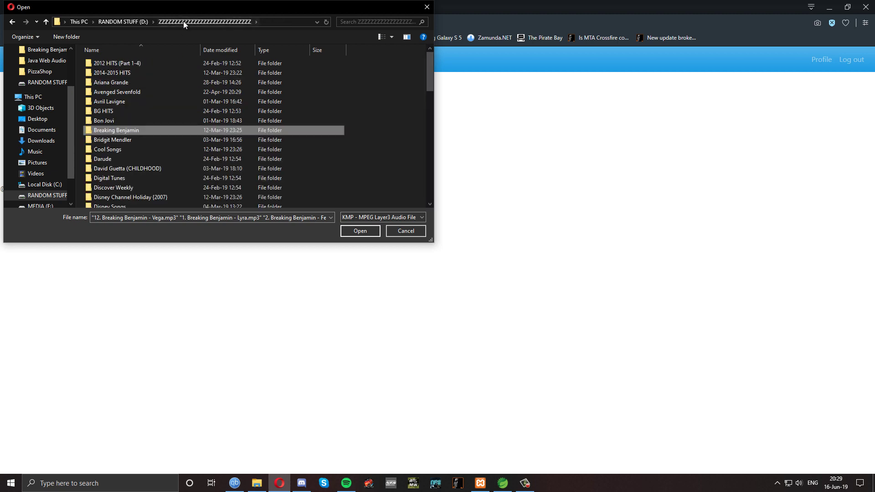
{"action": "double_click", "coordinate": [155, 140]}
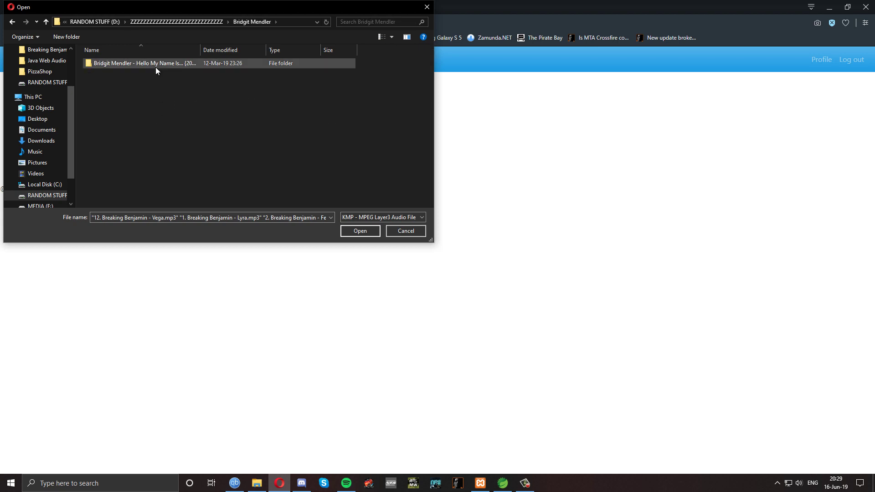
{"action": "double_click", "coordinate": [154, 66]}
{"action": "key", "text": "ctrl+a"}
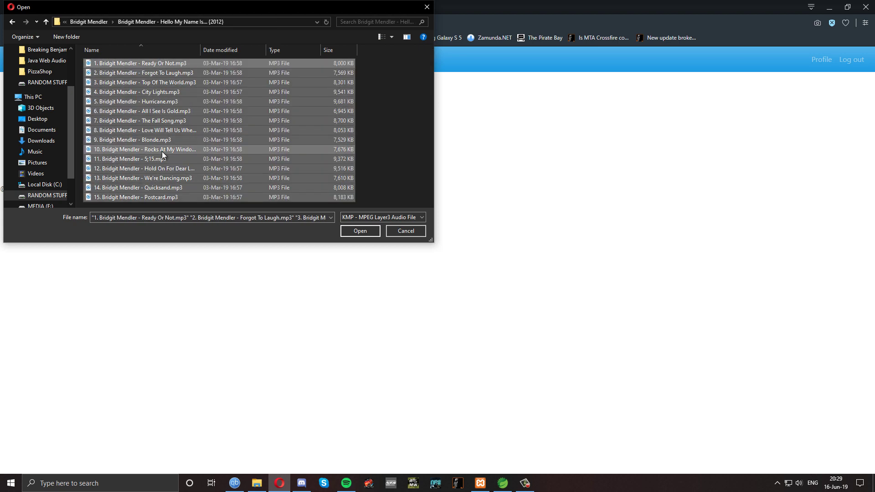
{"action": "right_click", "coordinate": [157, 159]}
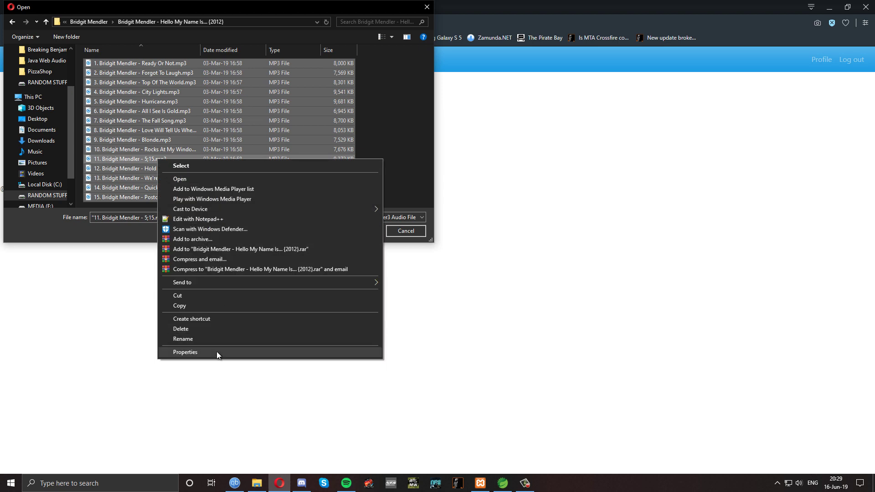
{"action": "left_click", "coordinate": [217, 351]}
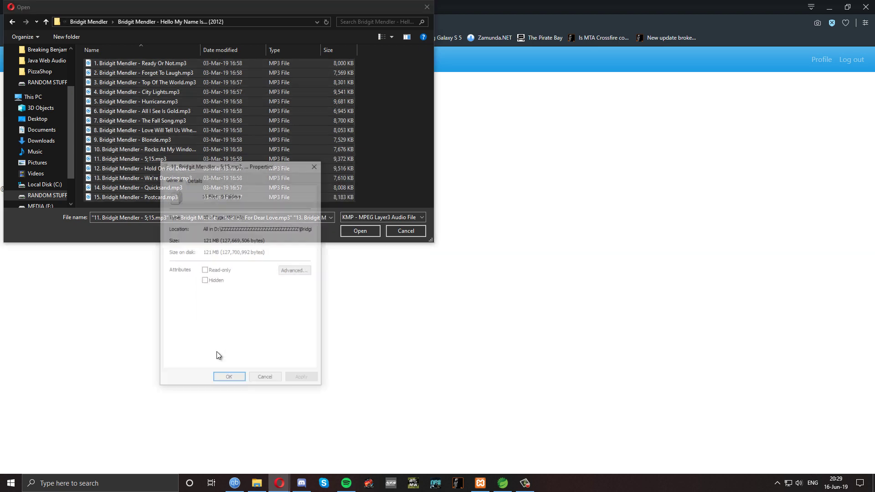
{"action": "double_click", "coordinate": [206, 240]}
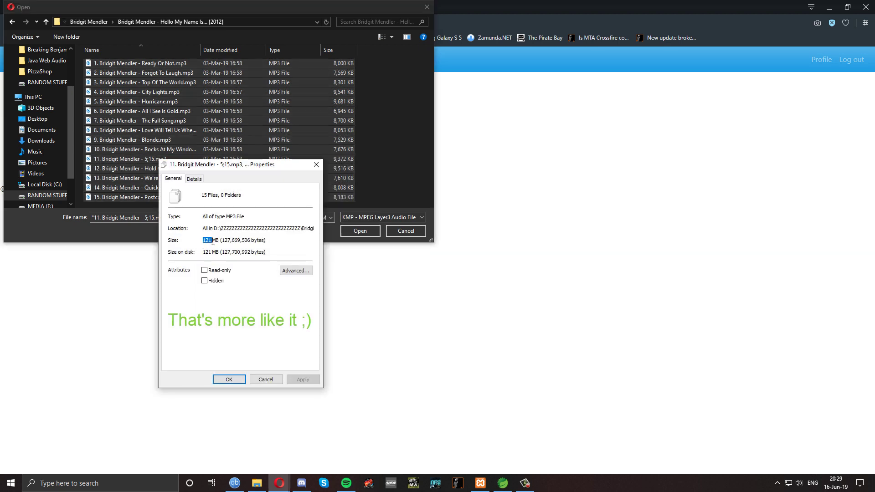
{"action": "key", "text": "End"}
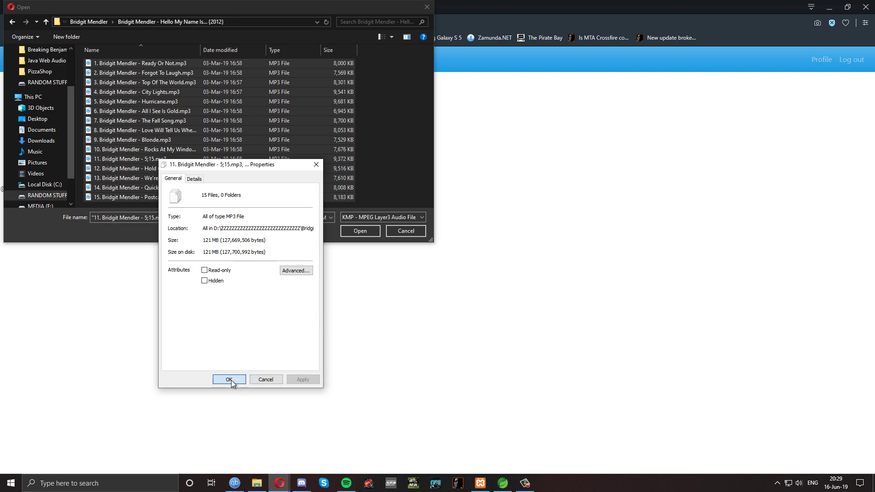
{"action": "left_click", "coordinate": [230, 380]}
{"action": "left_click", "coordinate": [360, 231]}
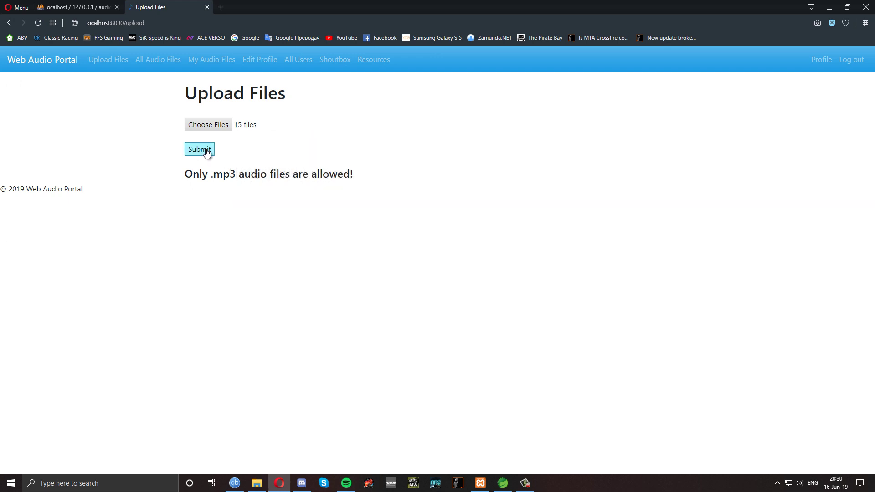
Submit the 15 tracks, get 'Maximum total files size is 100 MB!', and reopen file selection
{"action": "left_click", "coordinate": [205, 153]}
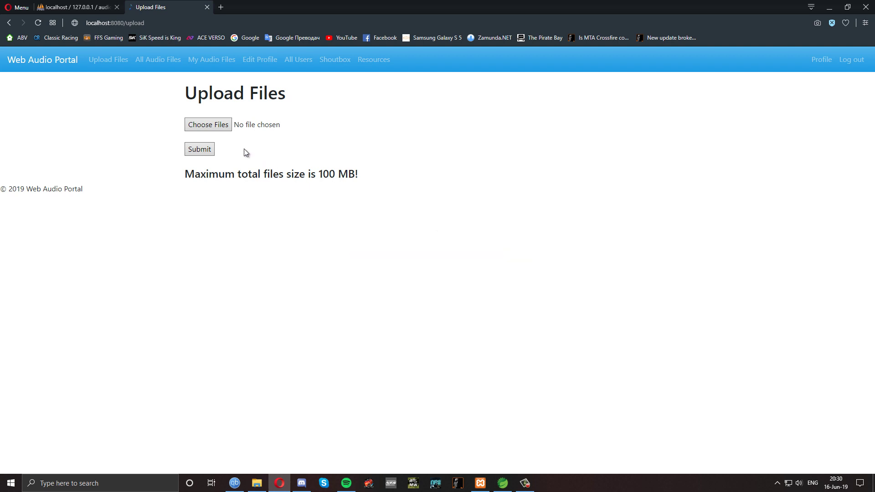
{"action": "left_click", "coordinate": [210, 128]}
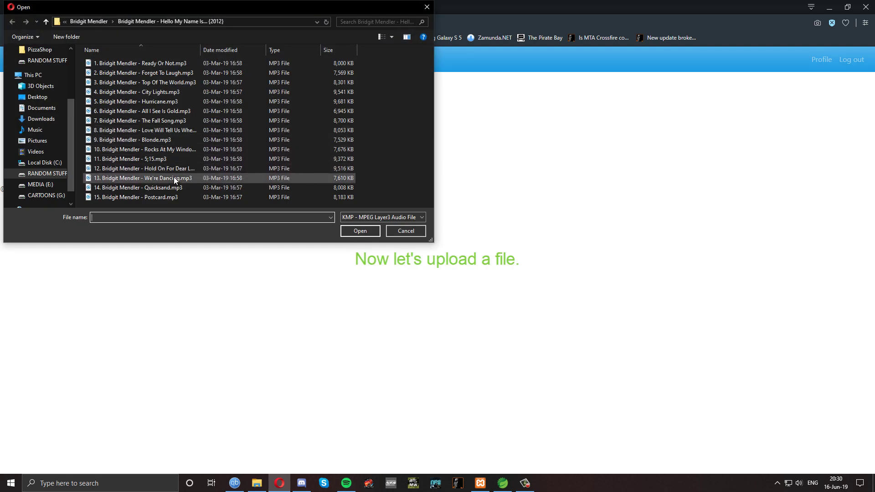
Upload 15. Bridgit Mendler - Postcard.mp3
{"action": "left_click", "coordinate": [168, 197]}
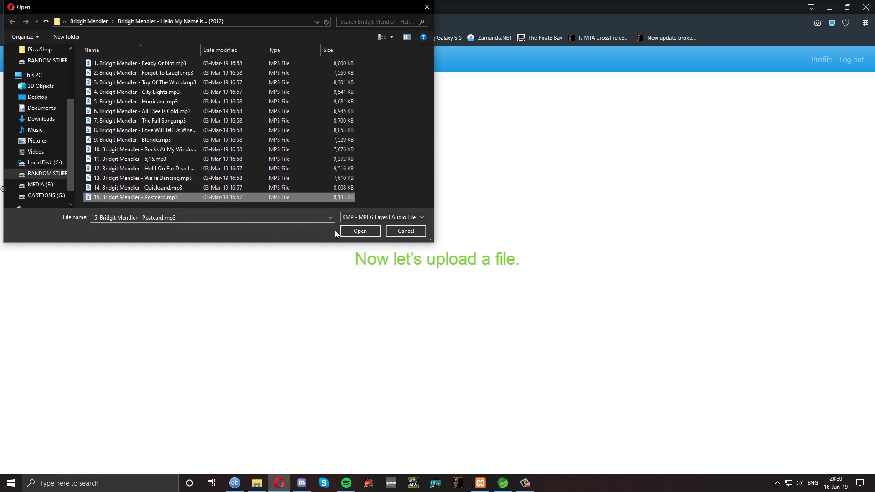
{"action": "left_click", "coordinate": [359, 231]}
{"action": "left_click", "coordinate": [200, 151]}
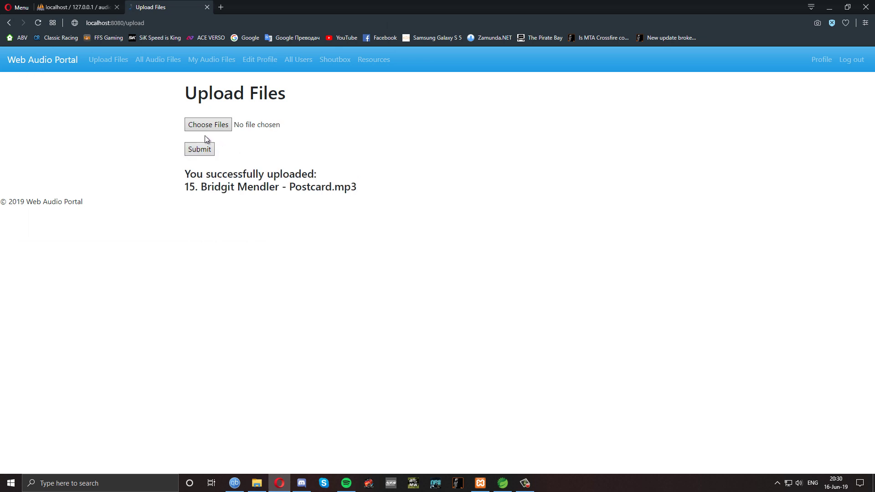
Check Postcard in All Audio Files and My Audio Files, then log out
{"action": "left_click", "coordinate": [156, 64]}
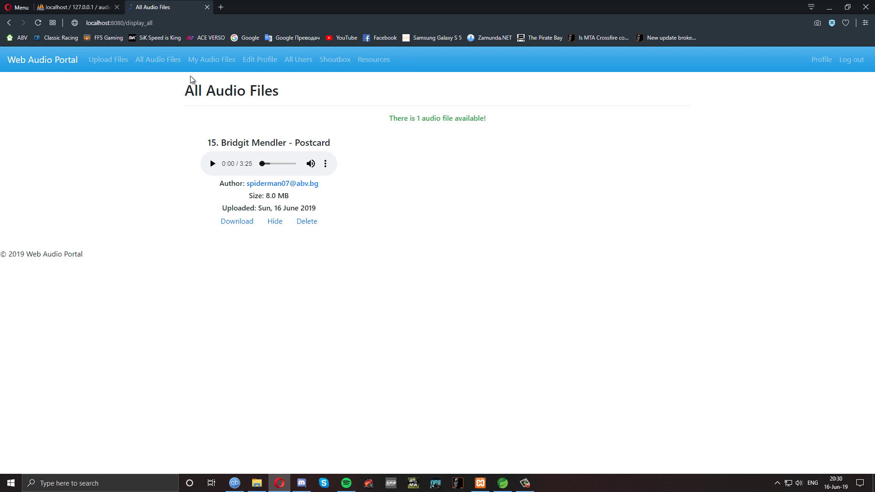
{"action": "left_click", "coordinate": [203, 65]}
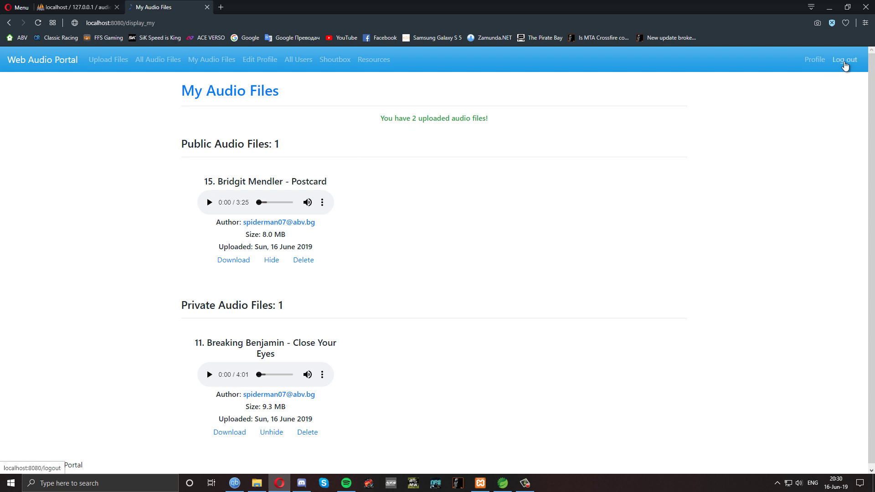
{"action": "left_click", "coordinate": [844, 61]}
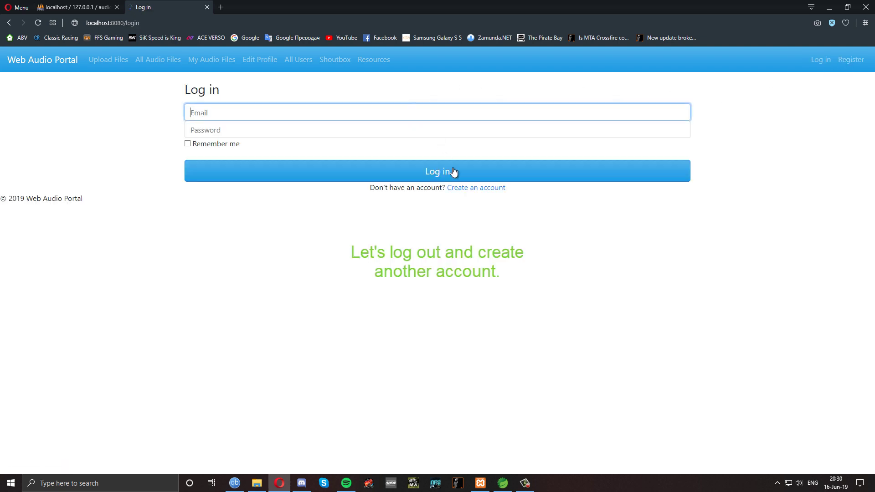
Fill the Register form with saved first and last names and a password, getting an email-already-exists error
{"action": "left_click", "coordinate": [466, 190]}
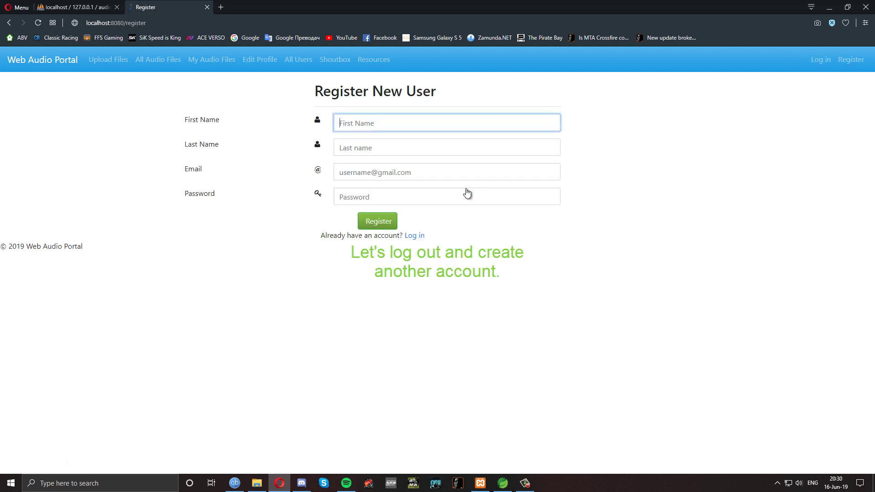
{"action": "left_click", "coordinate": [374, 124]}
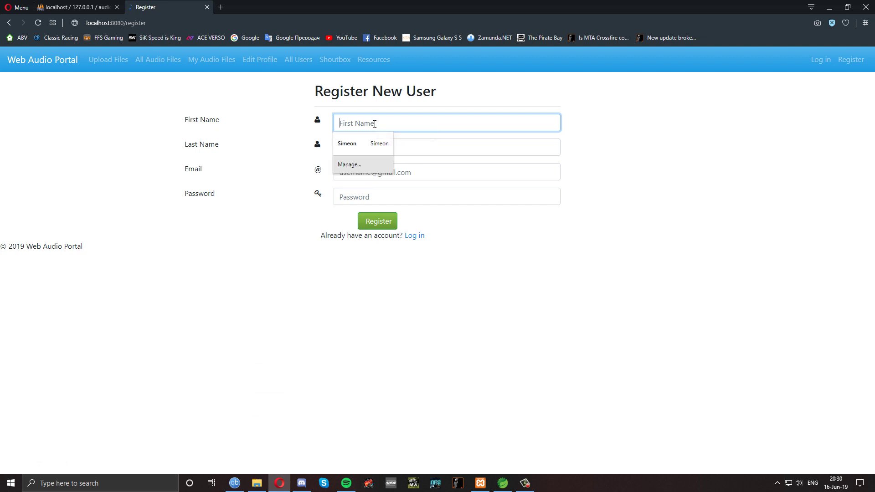
{"action": "left_click", "coordinate": [374, 143]}
{"action": "left_click", "coordinate": [375, 148]}
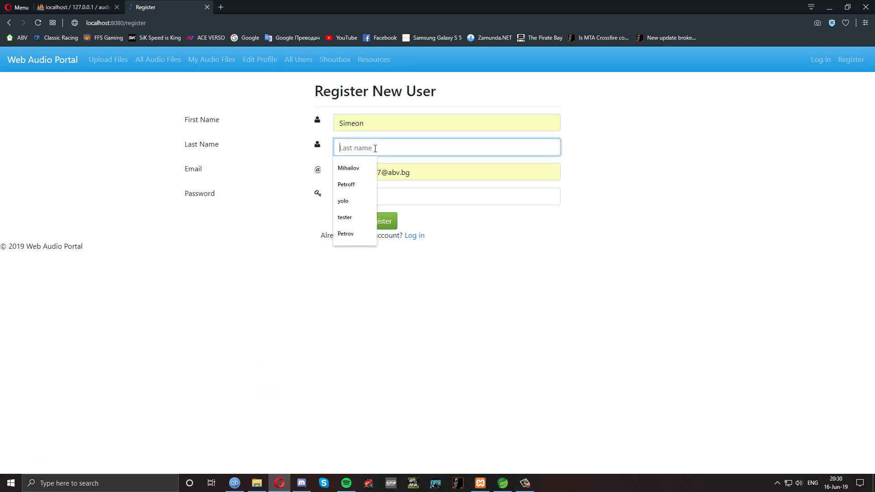
{"action": "left_click", "coordinate": [367, 184]}
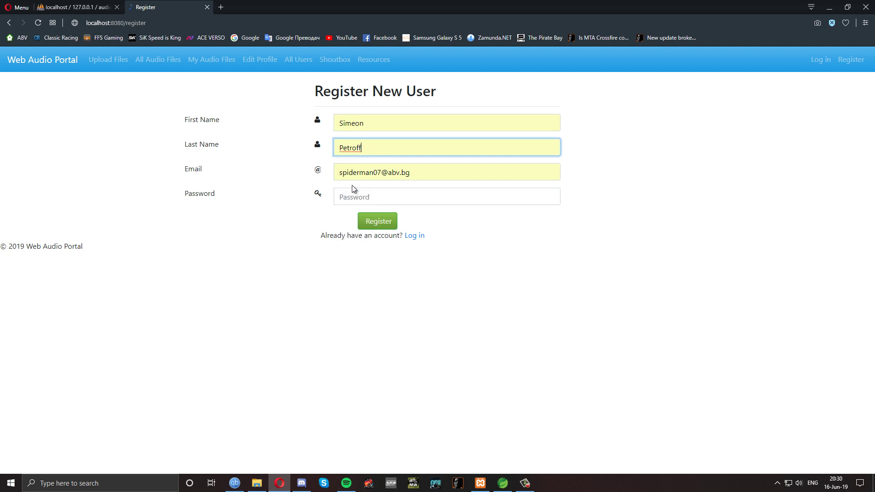
{"action": "left_click", "coordinate": [366, 196]}
{"action": "type", "text": "•••••"}
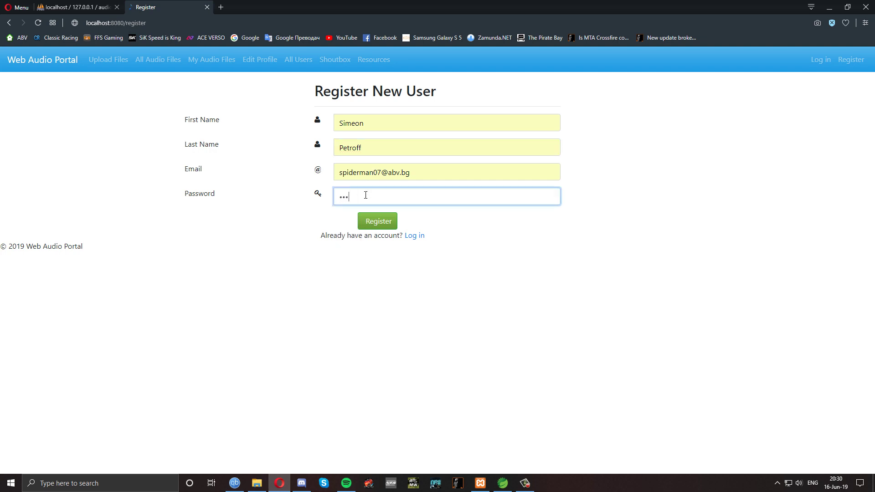
{"action": "left_click", "coordinate": [377, 225]}
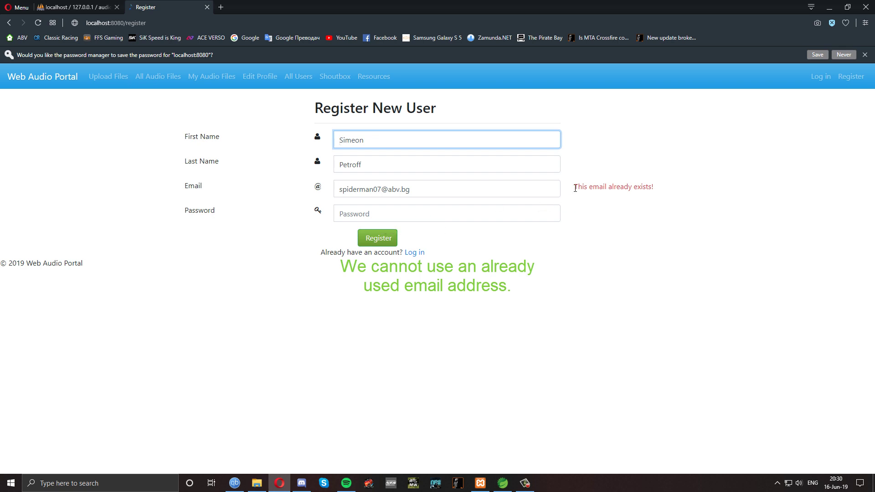
Replace the email with a different saved address, re-enter the password, register, and go to Log in
{"action": "left_click_drag", "start_coordinate": [573, 188], "coordinate": [660, 187]}
{"action": "left_click", "coordinate": [500, 191]}
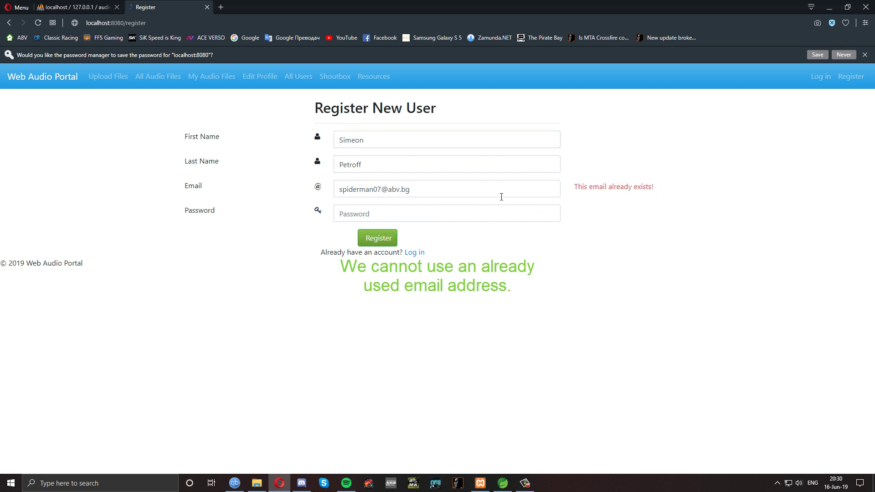
{"action": "double_click", "coordinate": [410, 188]}
{"action": "key", "text": "ctrl+a"}
{"action": "key", "text": "BackSpace"}
{"action": "type", "text": "k"}
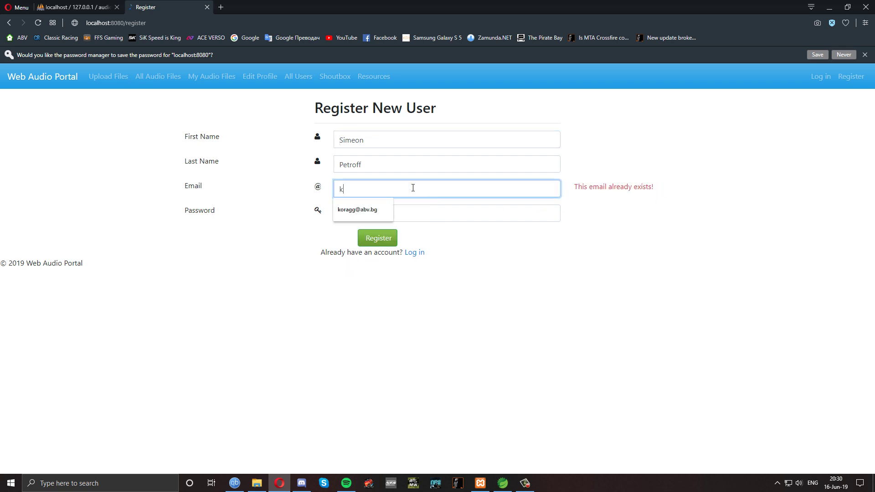
{"action": "left_click", "coordinate": [350, 211]}
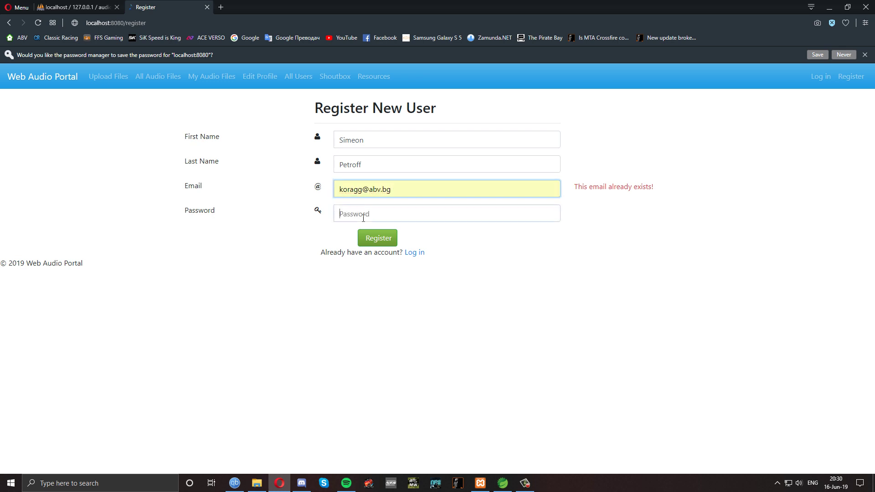
{"action": "left_click", "coordinate": [363, 218]}
{"action": "type", "text": "•••••"}
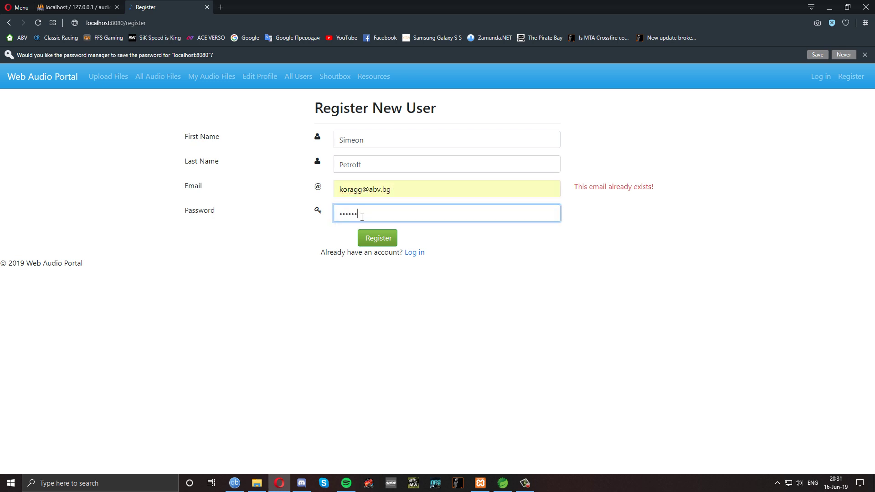
{"action": "left_click", "coordinate": [373, 242]}
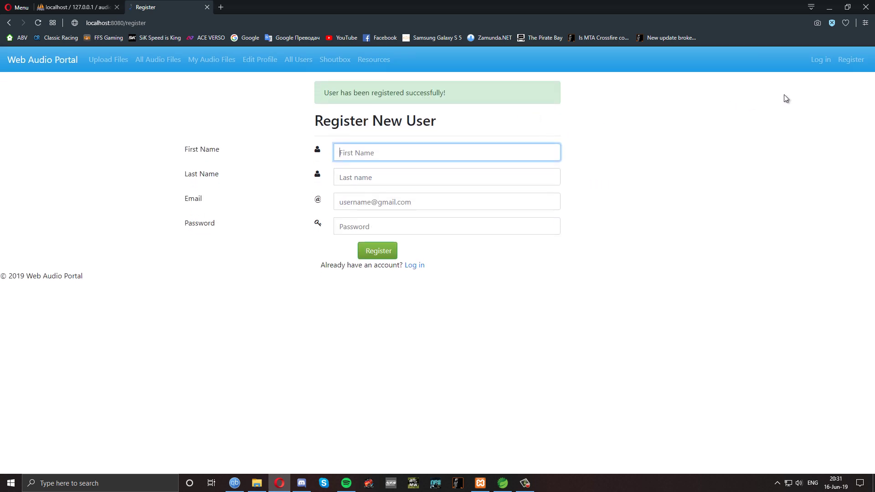
{"action": "left_click", "coordinate": [821, 61]}
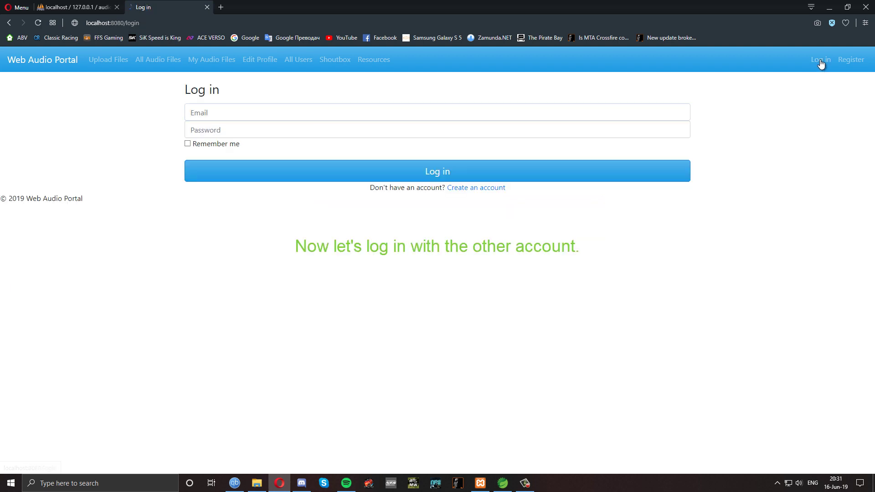
Log in with the new account's saved email and password
{"action": "left_click", "coordinate": [269, 110]}
{"action": "left_click", "coordinate": [231, 148]}
{"action": "left_click", "coordinate": [252, 133]}
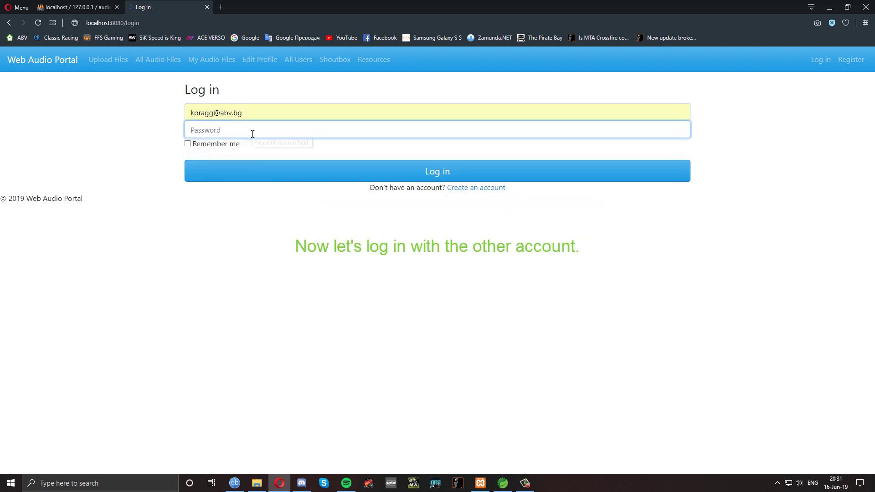
{"action": "type", "text": "••"}
{"action": "left_click", "coordinate": [398, 172]}
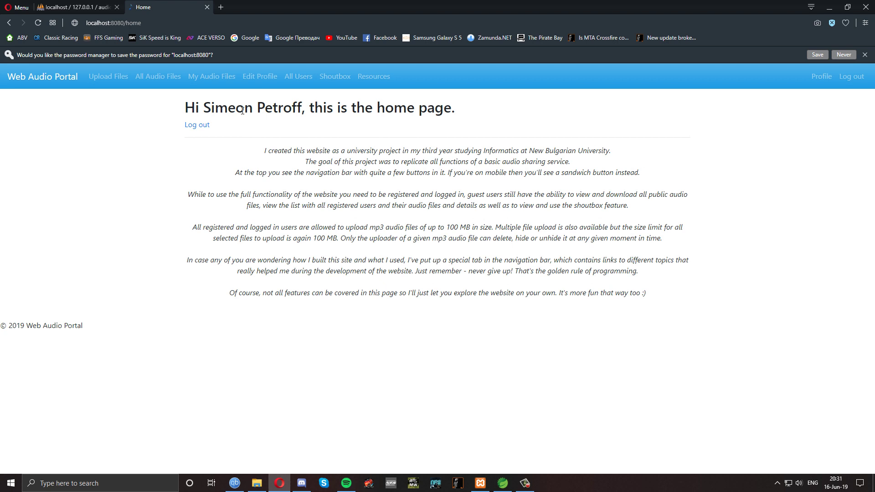
View All Audio Files and the account Profile, then return to All Audio Files
{"action": "left_click", "coordinate": [158, 77]}
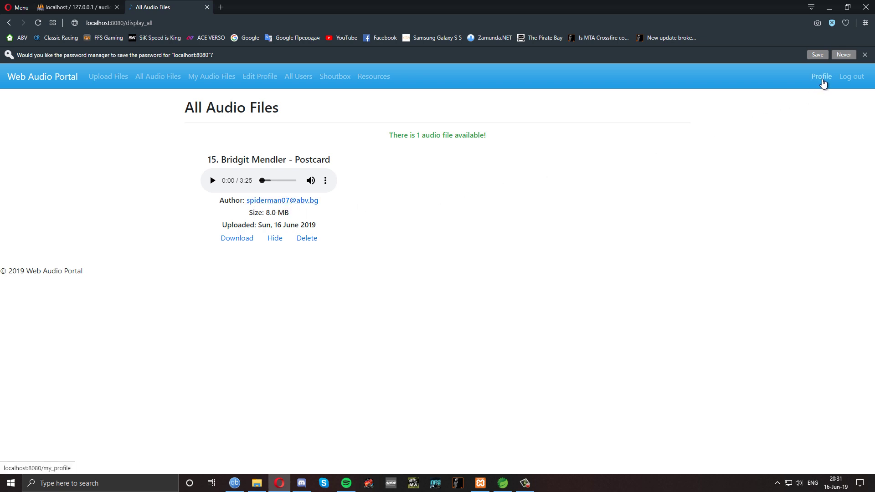
{"action": "left_click", "coordinate": [823, 80]}
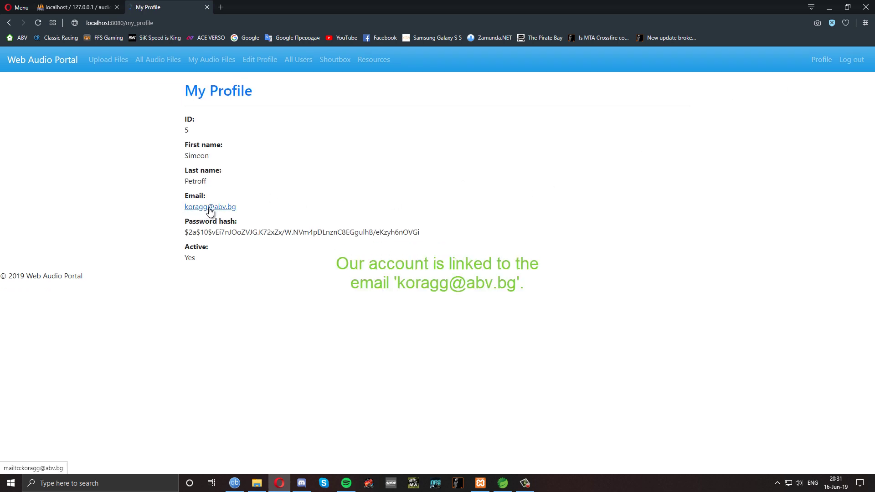
{"action": "left_click", "coordinate": [155, 67]}
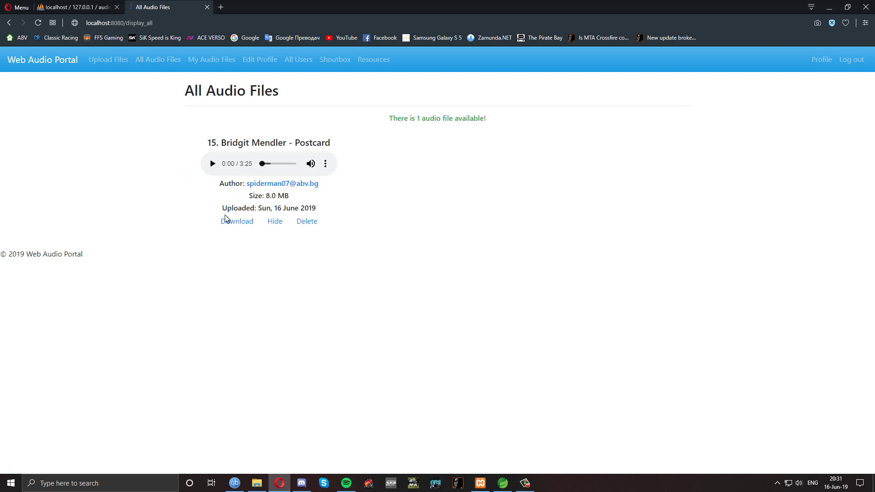
Start downloading Postcard but cancel, then try hiding and deleting it, refused as non-owner
{"action": "left_click", "coordinate": [237, 223]}
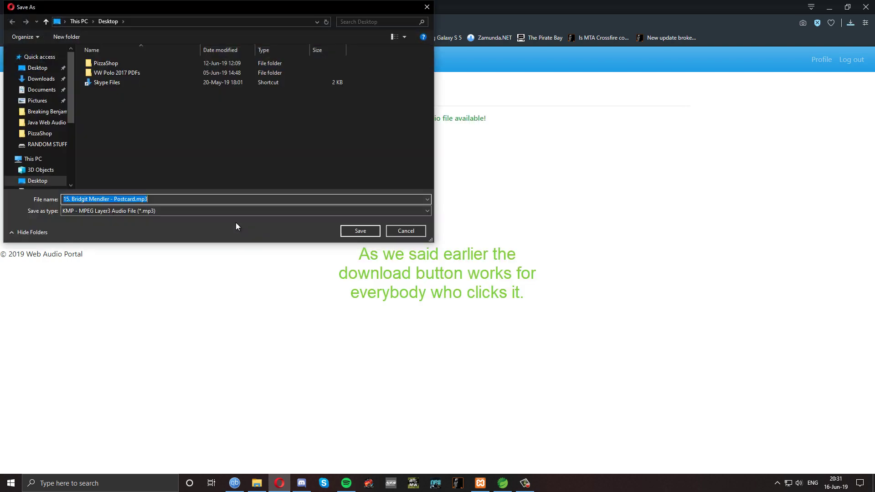
{"action": "left_click", "coordinate": [405, 231]}
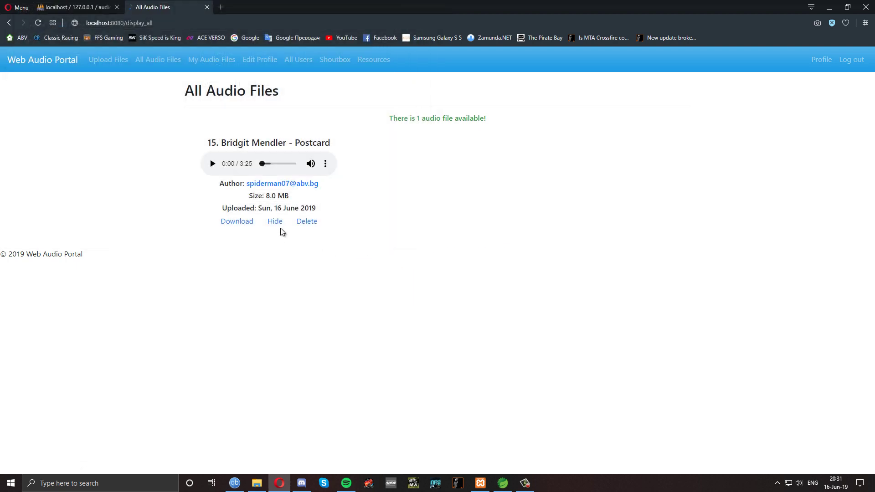
{"action": "left_click", "coordinate": [276, 226]}
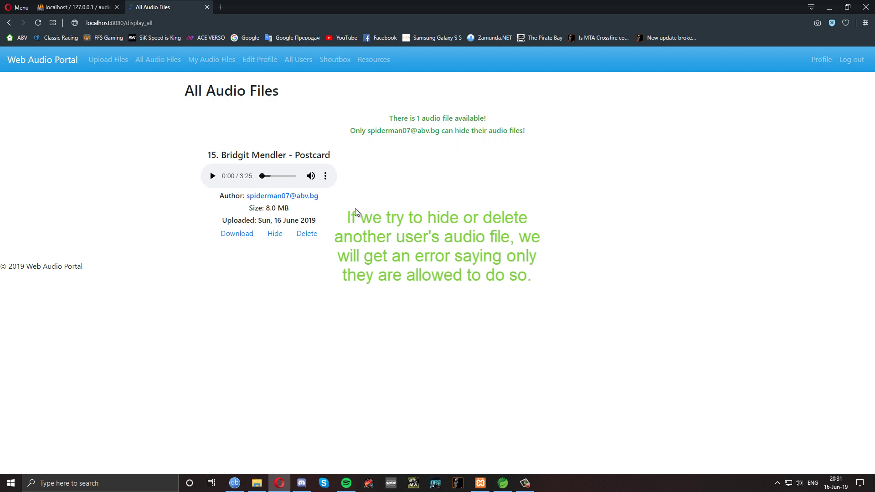
{"action": "left_click", "coordinate": [307, 234]}
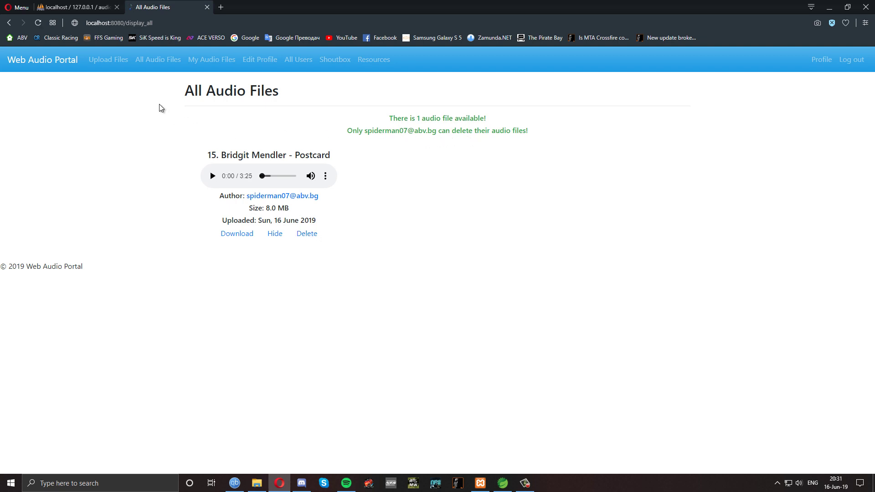
Upload Welcome To The Family, So Far Away and Seize The Day from the Avenged Sevenfold folder
{"action": "left_click", "coordinate": [107, 64]}
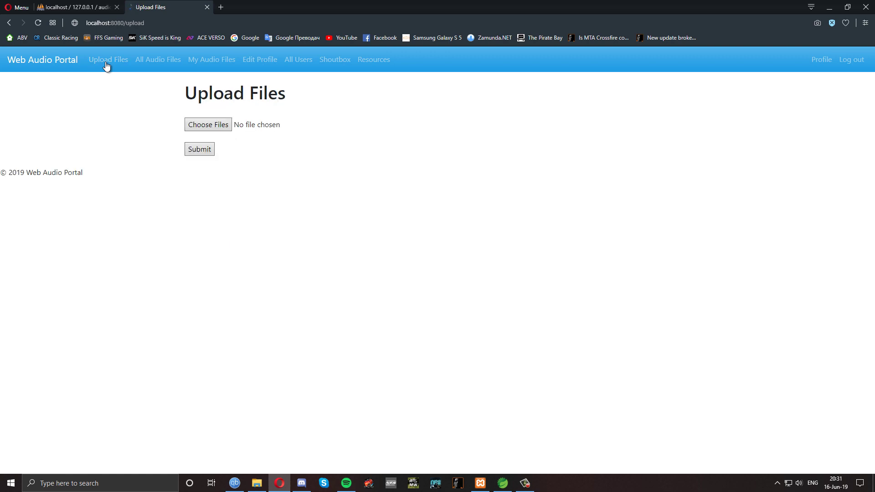
{"action": "left_click", "coordinate": [215, 124]}
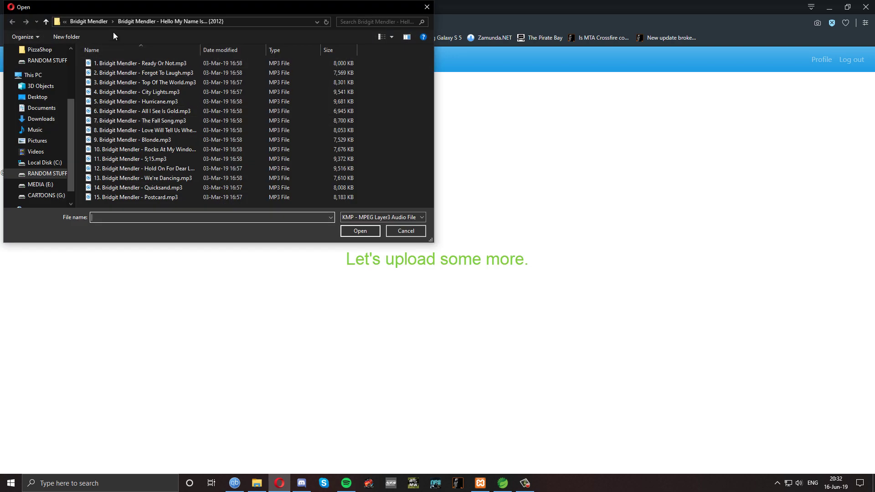
{"action": "left_click", "coordinate": [88, 21]}
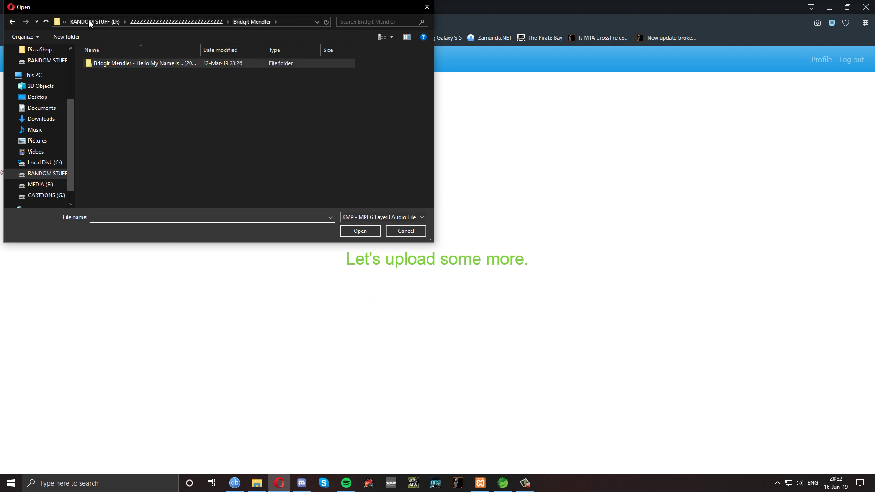
{"action": "left_click", "coordinate": [166, 21]}
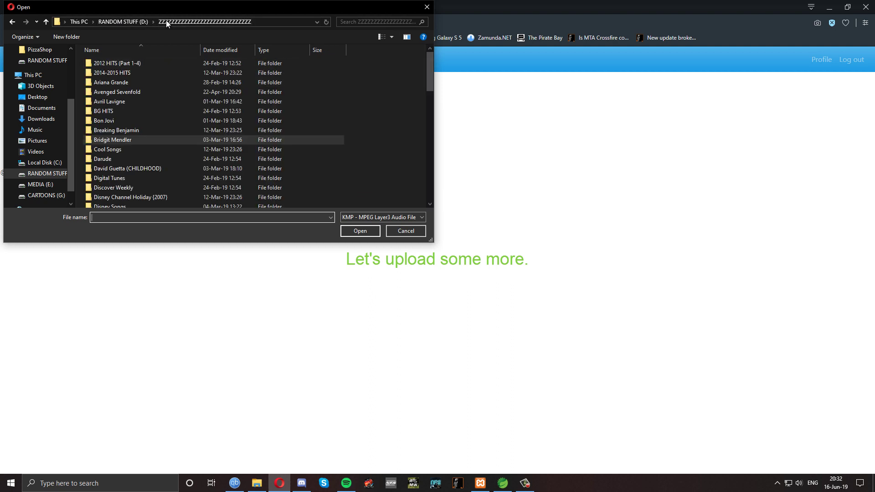
{"action": "double_click", "coordinate": [154, 92]}
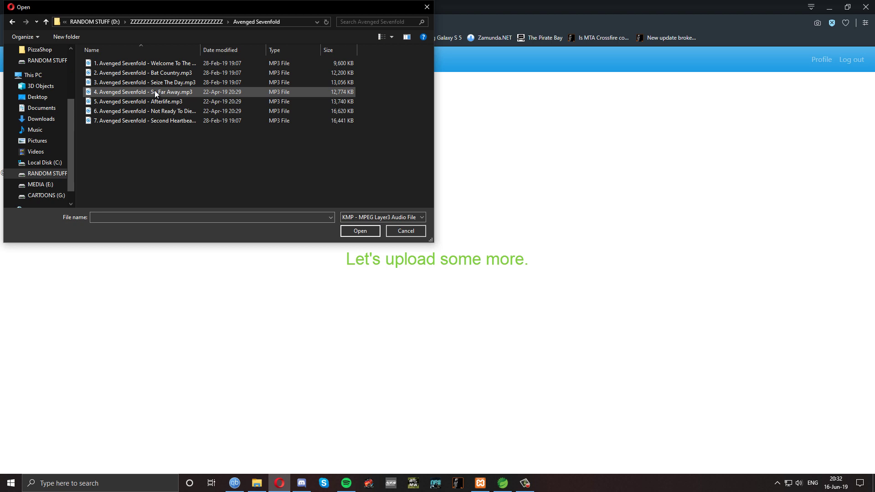
{"action": "left_click", "coordinate": [163, 62]}
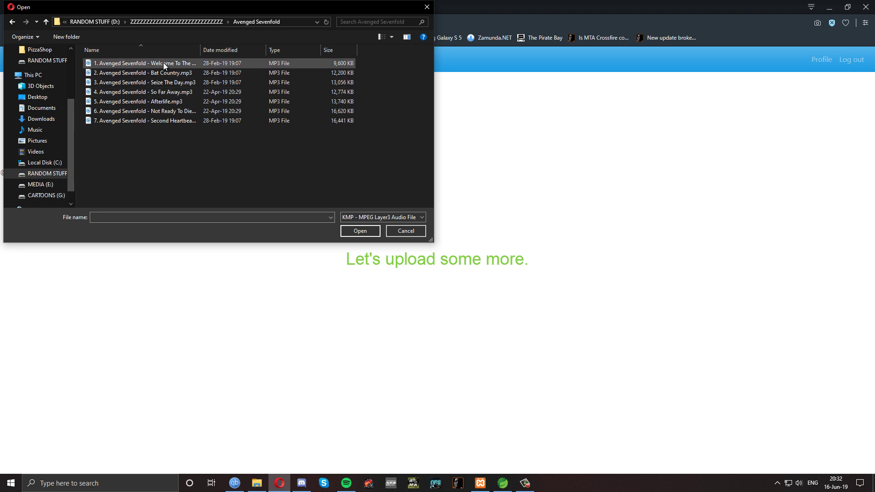
{"action": "left_click", "coordinate": [173, 91], "text": "ctrl"}
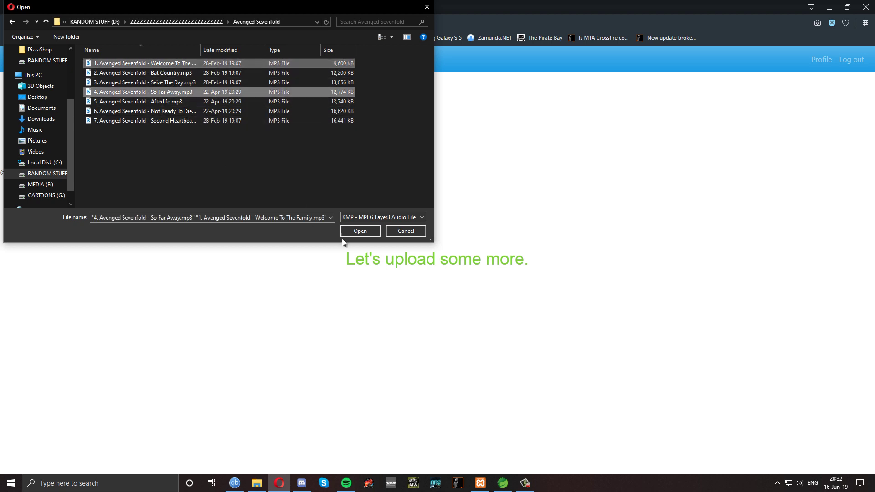
{"action": "left_click", "coordinate": [186, 83], "text": "ctrl"}
{"action": "left_click", "coordinate": [352, 231]}
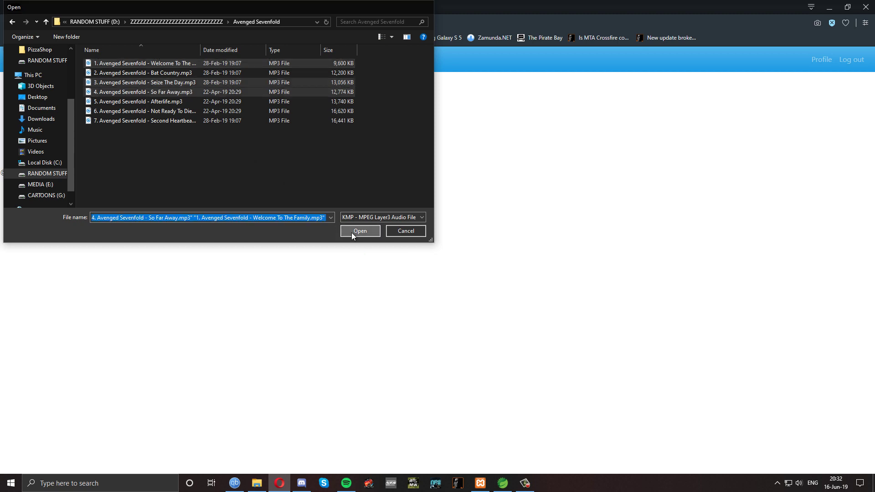
{"action": "left_click", "coordinate": [201, 154]}
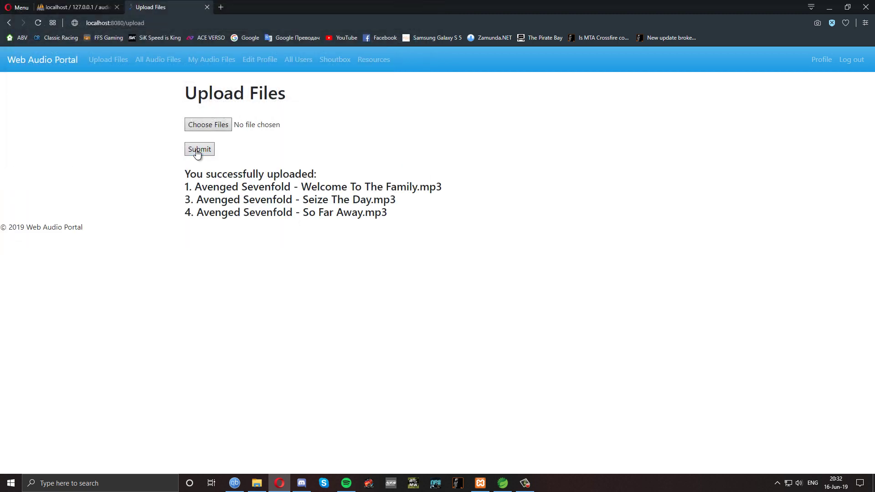
Hide Seize The Day under My Audio Files, then view the three tracks in All Audio Files
{"action": "left_click", "coordinate": [201, 60]}
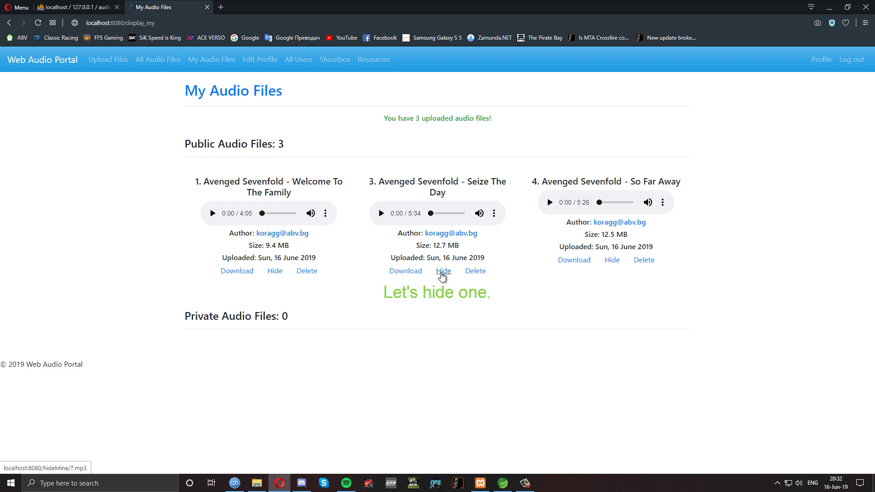
{"action": "left_click", "coordinate": [442, 271]}
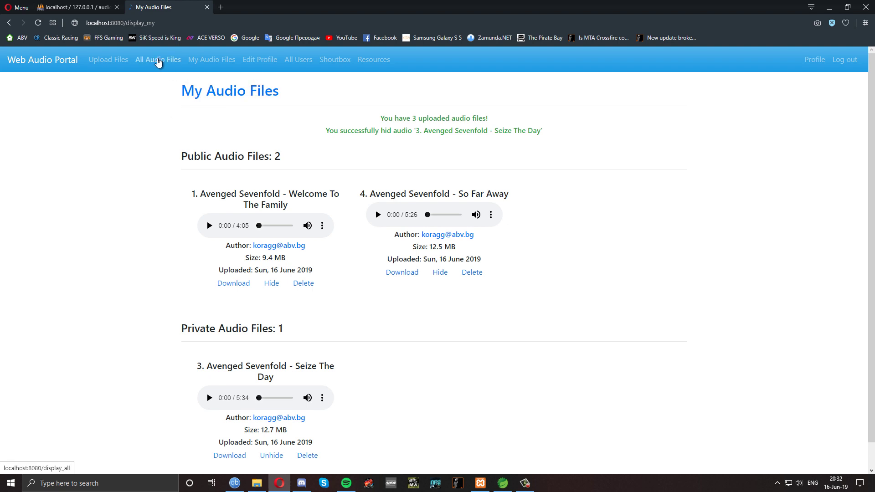
{"action": "left_click", "coordinate": [158, 61]}
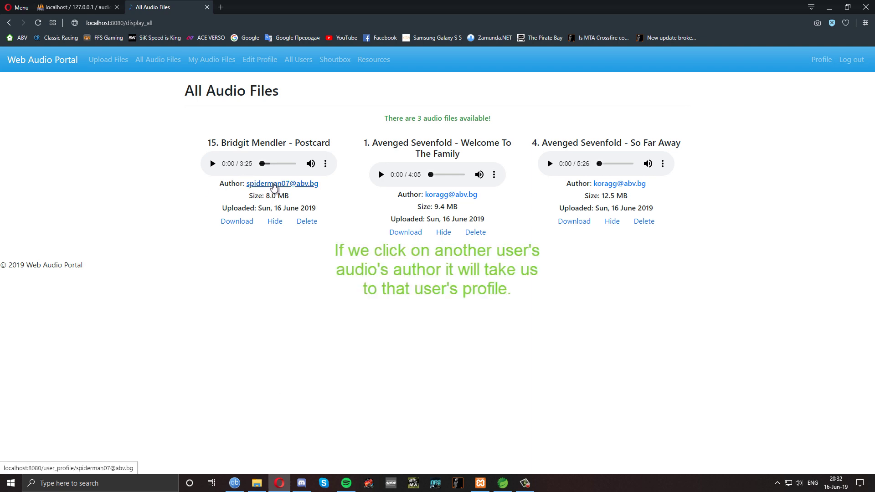
Open the author's profile and audio files page, highlighting the 2 uploaded files and public count
{"action": "left_click", "coordinate": [274, 183]}
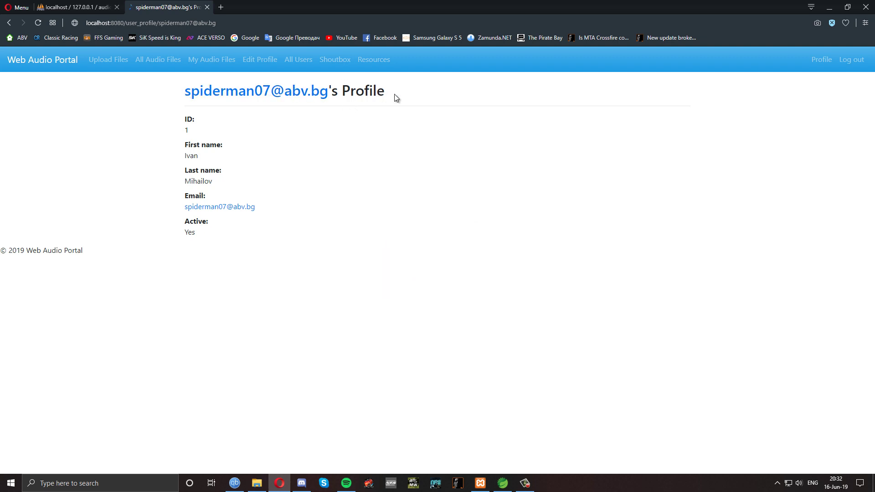
{"action": "left_click", "coordinate": [251, 96]}
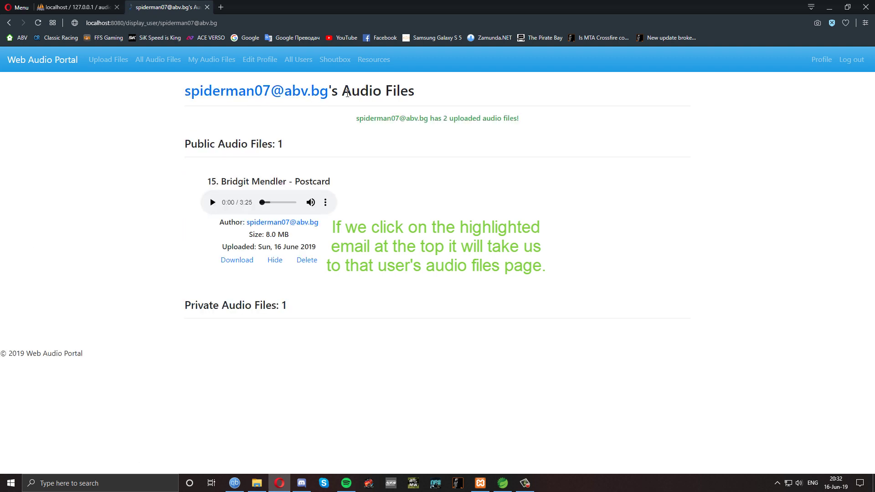
{"action": "double_click", "coordinate": [445, 118]}
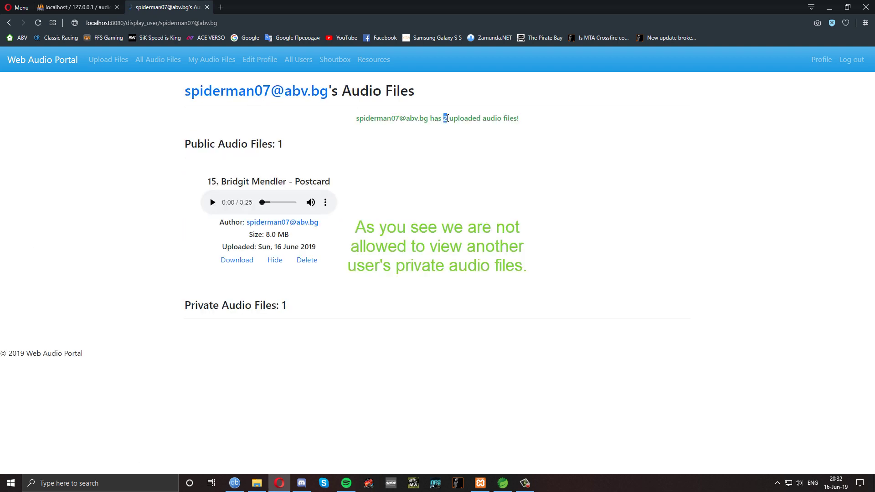
{"action": "left_click", "coordinate": [445, 132]}
{"action": "double_click", "coordinate": [279, 144]}
{"action": "left_click", "coordinate": [310, 146]}
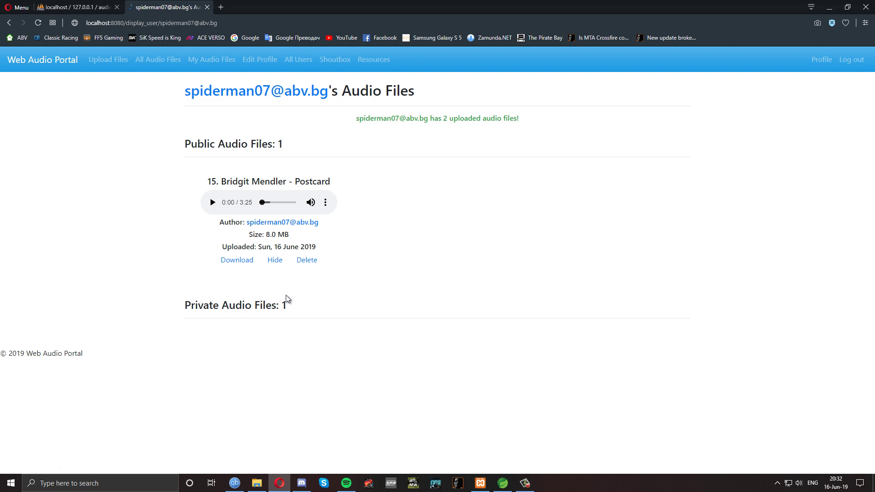
Highlight the 'Private Audio Files: 1' heading, then return to your own audio files page
{"action": "left_click_drag", "start_coordinate": [185, 305], "coordinate": [286, 306]}
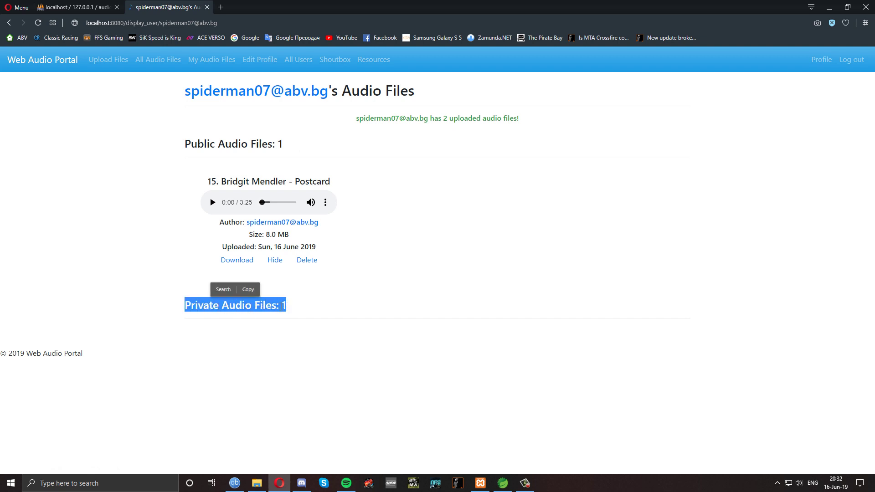
{"action": "left_click", "coordinate": [300, 293]}
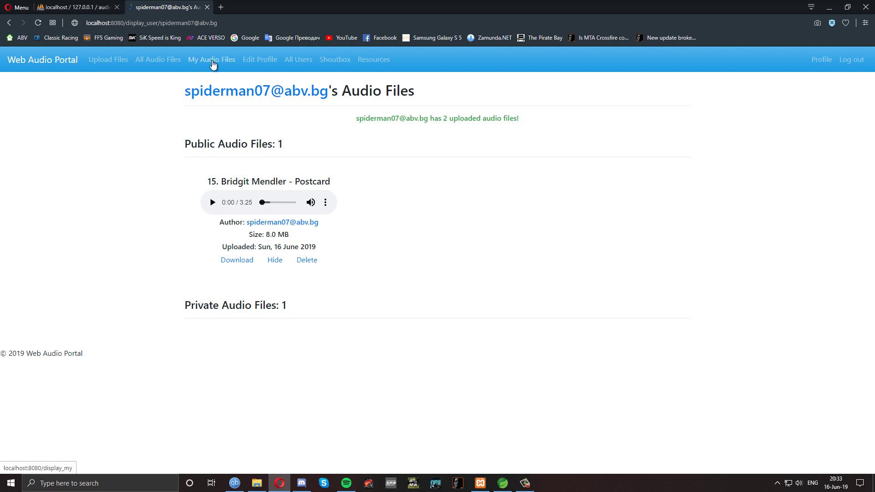
{"action": "left_click", "coordinate": [213, 64]}
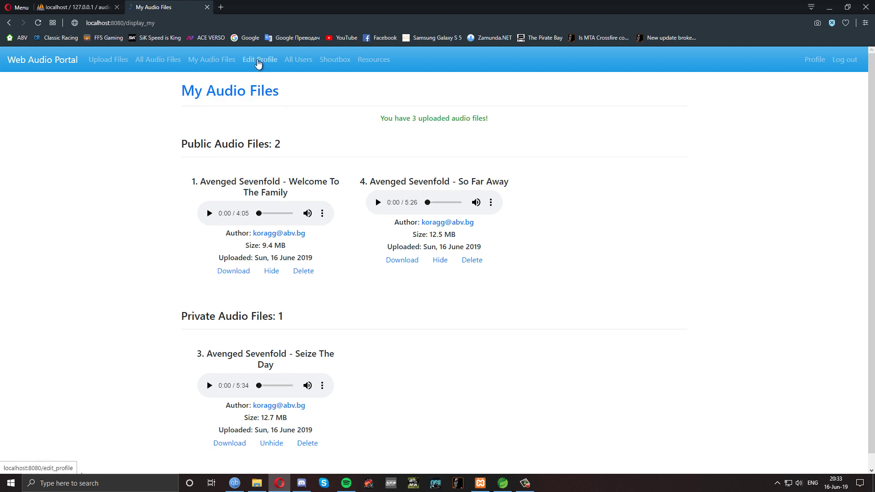
{"action": "left_click", "coordinate": [258, 62]}
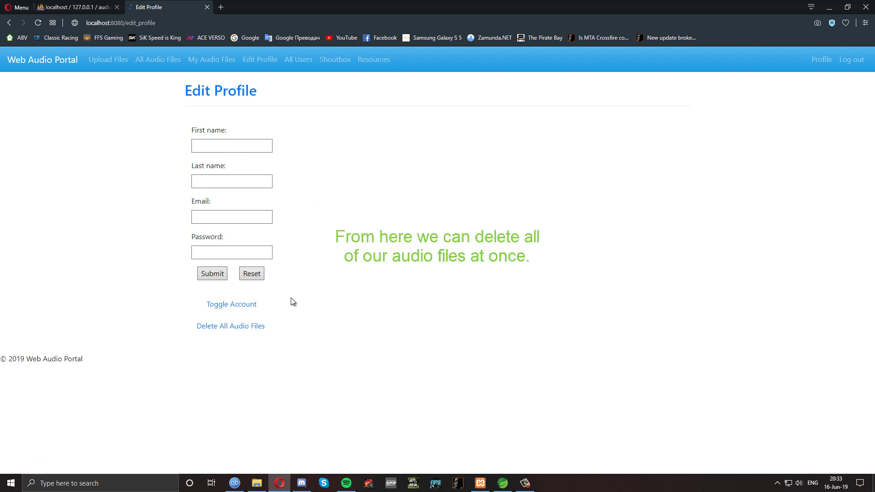
Delete All Audio Files from Edit Profile, then confirm My Audio Files shows 0 public files
{"action": "left_click", "coordinate": [234, 328]}
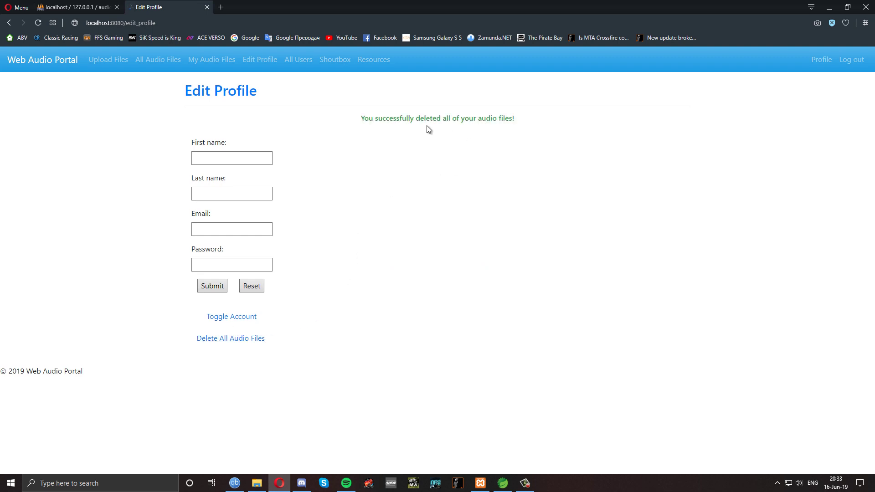
{"action": "left_click", "coordinate": [207, 66]}
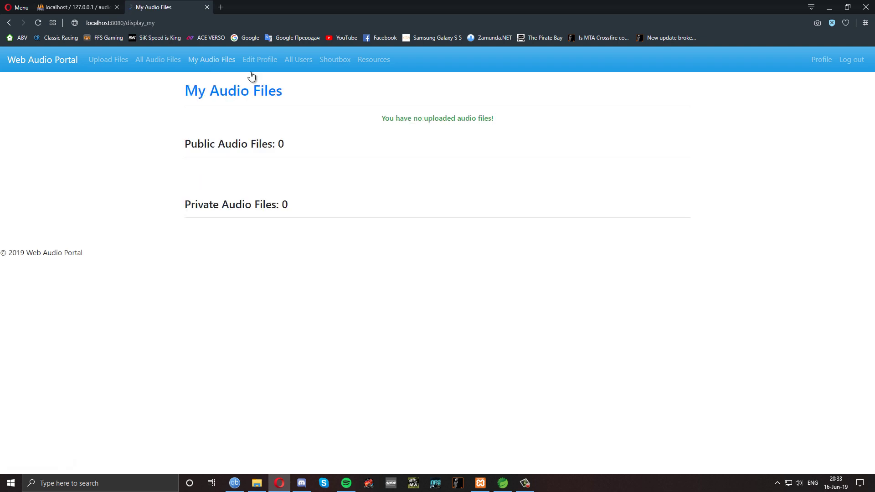
{"action": "double_click", "coordinate": [280, 144]}
{"action": "left_click", "coordinate": [288, 187]}
{"action": "left_click", "coordinate": [403, 139]}
{"action": "left_click", "coordinate": [158, 60]}
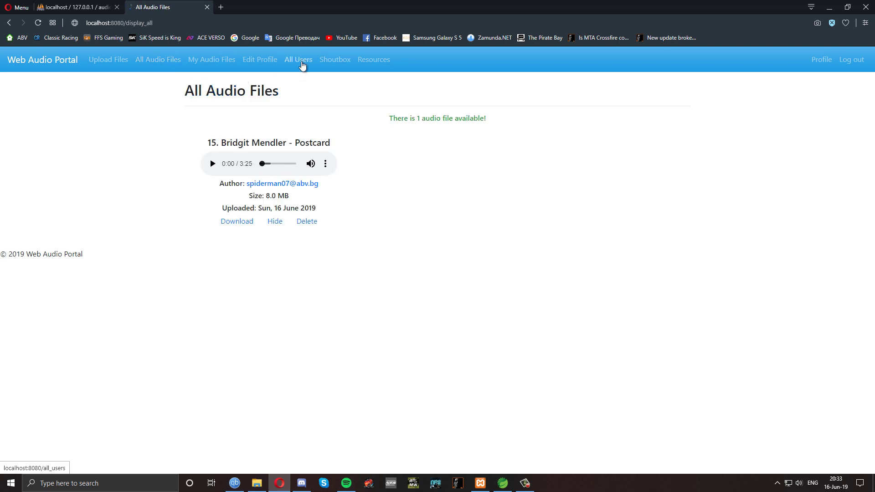
{"action": "left_click", "coordinate": [303, 64]}
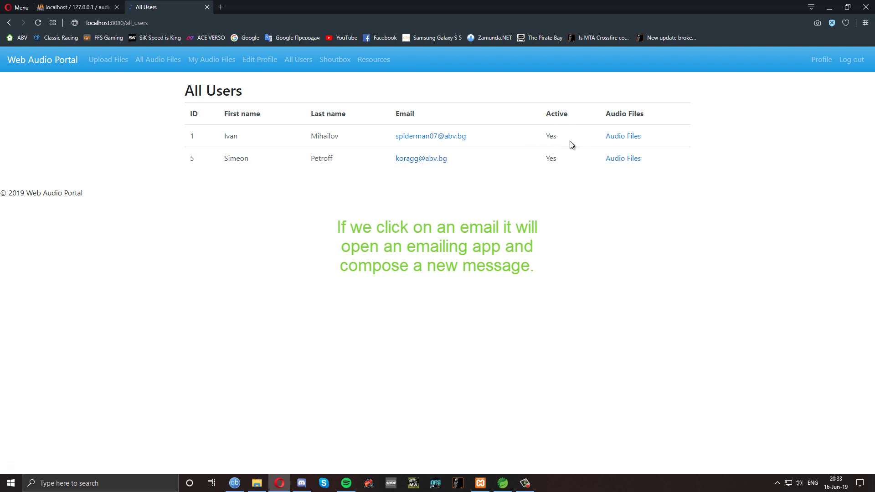
{"action": "left_click", "coordinate": [622, 137]}
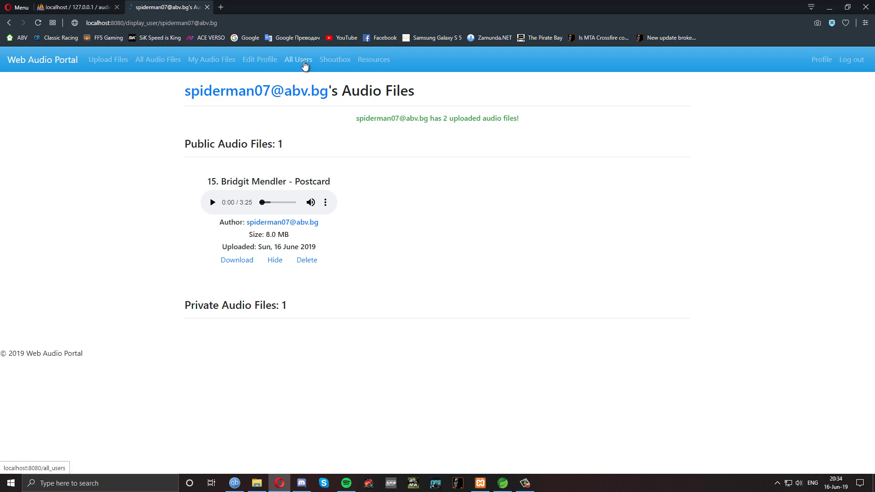
{"action": "left_click", "coordinate": [305, 64]}
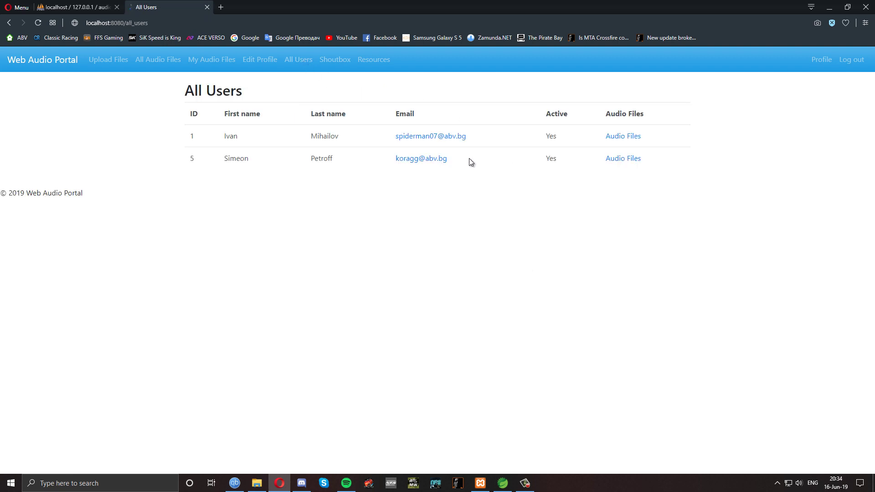
{"action": "left_click", "coordinate": [623, 160]}
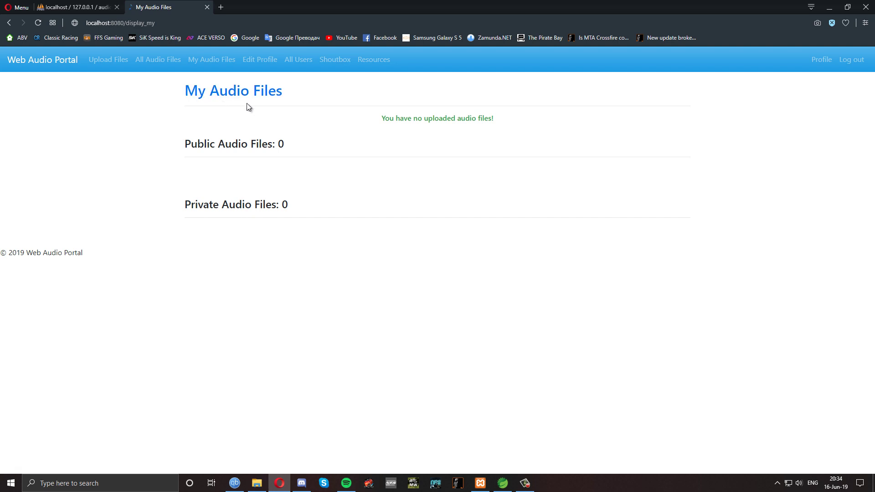
Send "how's it going" with a smiley emoticon in the Shoutbox chat
{"action": "left_click", "coordinate": [342, 66]}
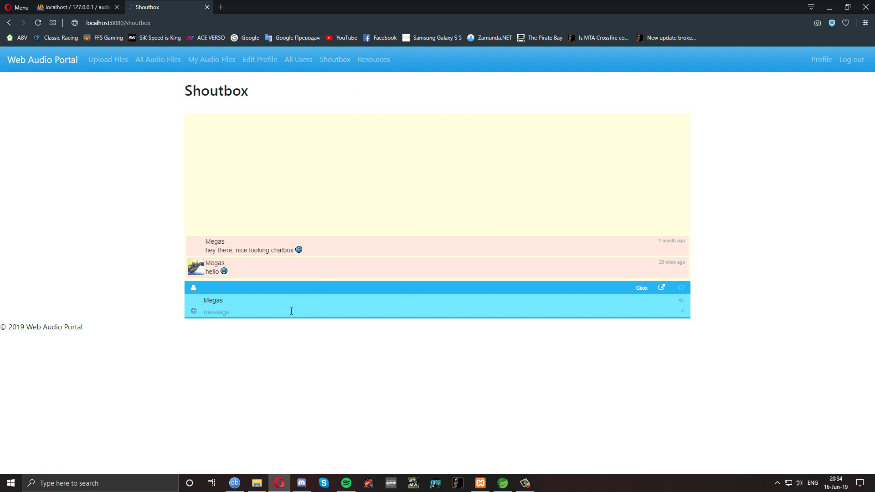
{"action": "type", "text": "how"}
{"action": "type", "text": ")"}
{"action": "key", "text": "Return"}
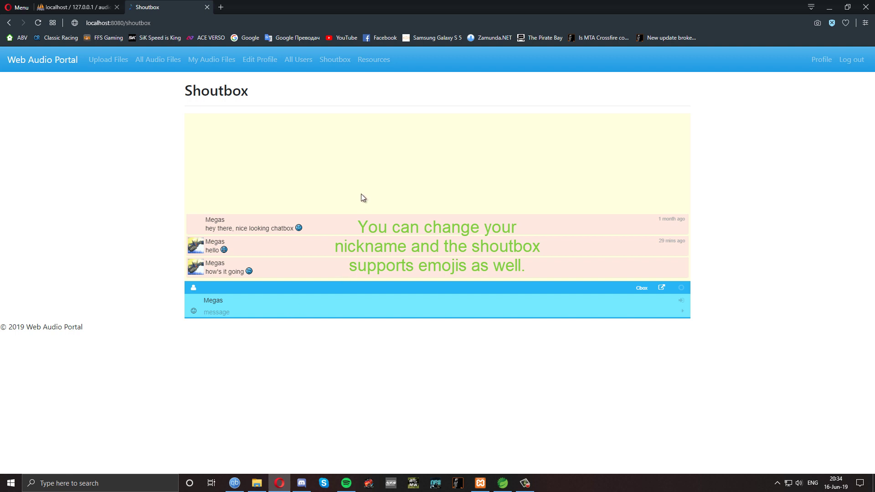
Open Resources Used and scroll through its Reading and Watching links
{"action": "left_click", "coordinate": [379, 63]}
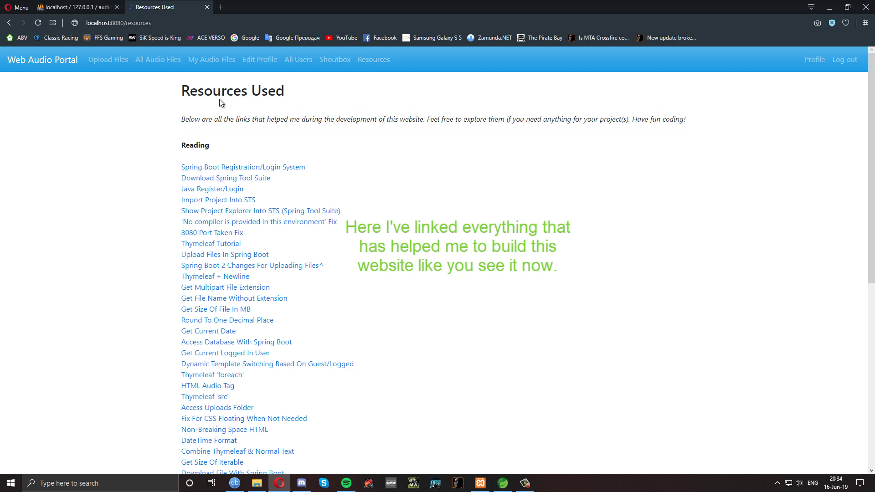
{"action": "scroll", "coordinate": [362, 139], "scroll_direction": "down", "scroll_amount": 7}
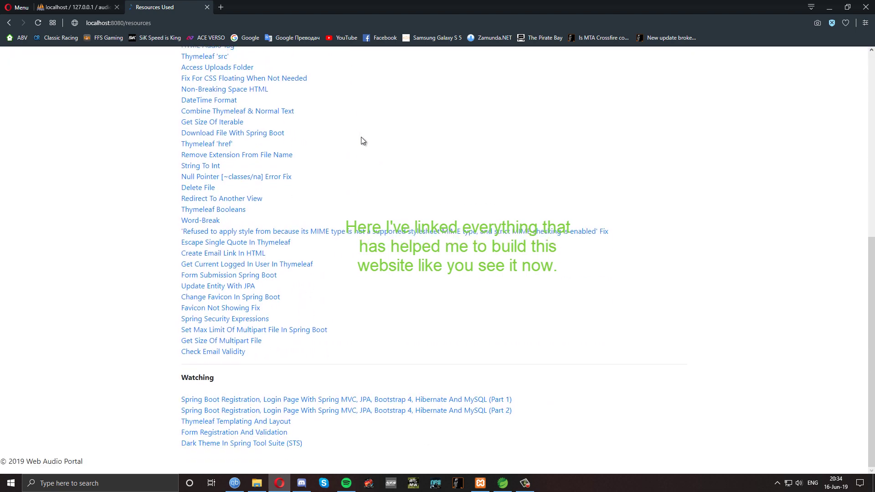
{"action": "scroll", "coordinate": [361, 137], "scroll_direction": "up", "scroll_amount": 7}
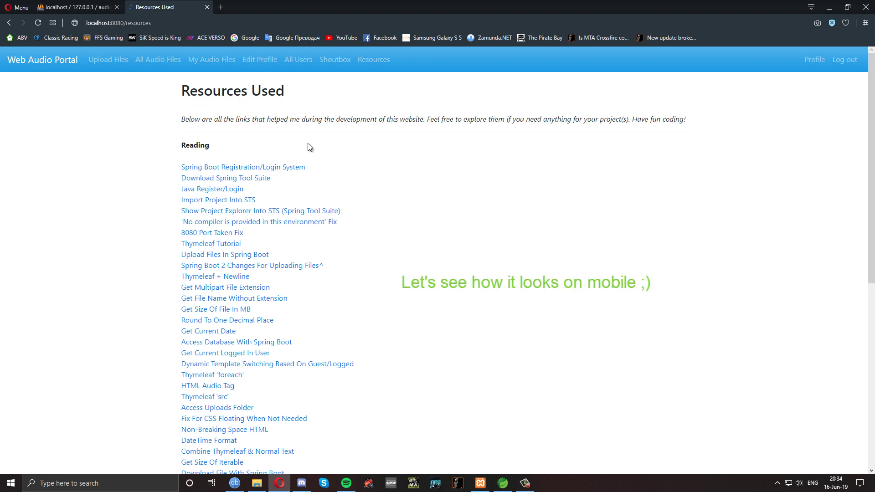
Open DevTools to get the narrow mobile layout, then go to Upload Files via the hamburger menu
{"action": "key", "text": "ctrl+shift+i"}
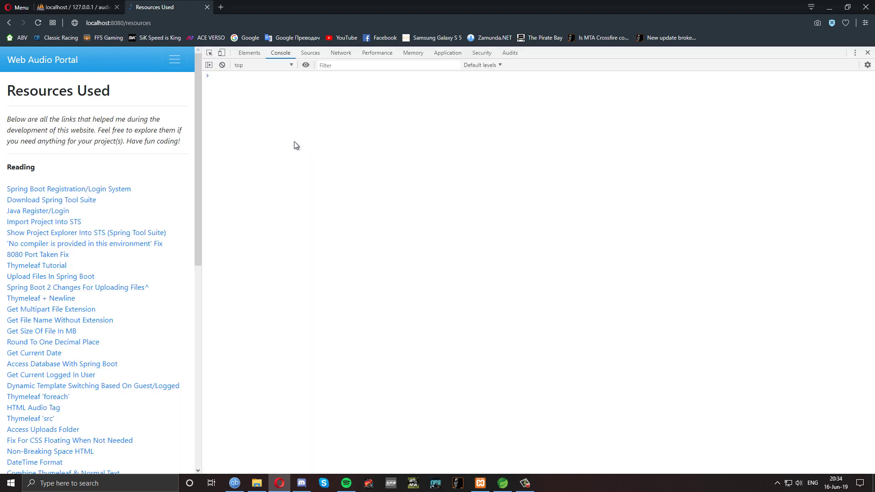
{"action": "scroll", "coordinate": [164, 176], "scroll_direction": "down", "scroll_amount": 9}
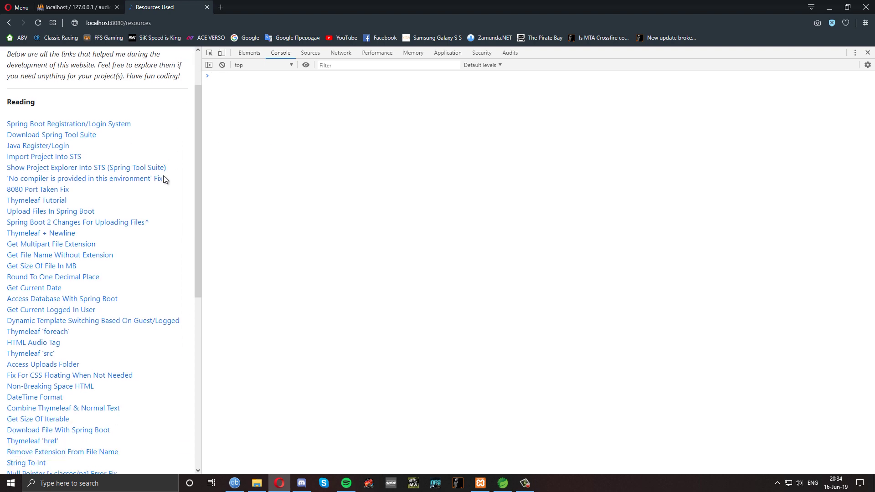
{"action": "scroll", "coordinate": [163, 176], "scroll_direction": "up", "scroll_amount": 9}
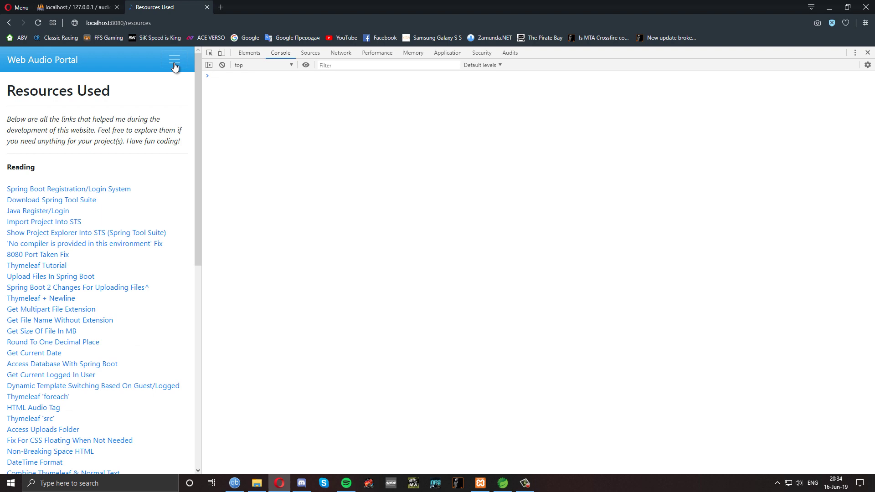
{"action": "left_click", "coordinate": [175, 66]}
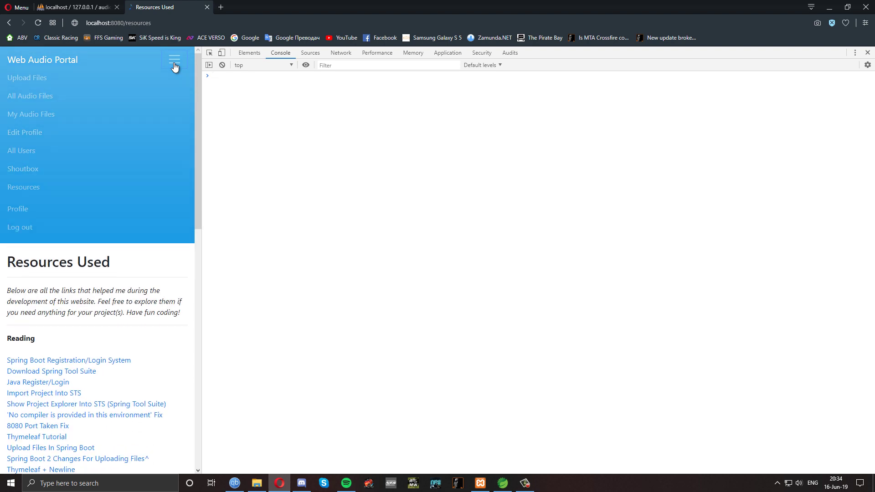
{"action": "left_click", "coordinate": [27, 78]}
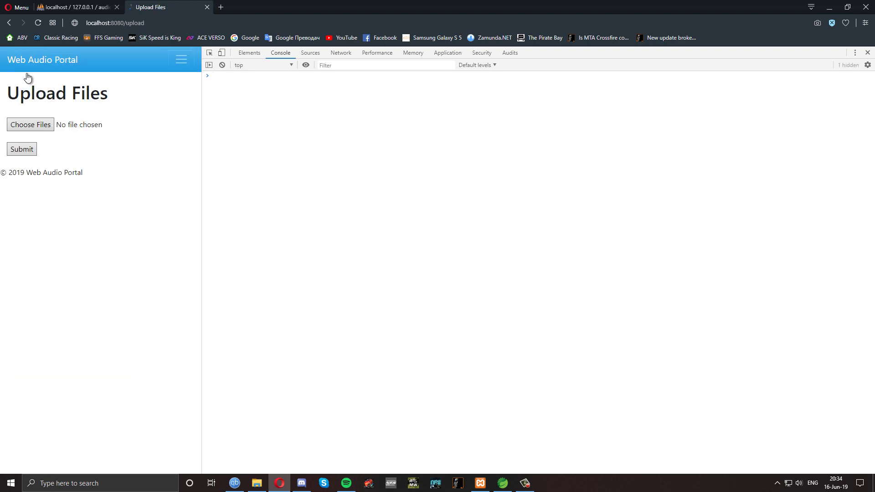
Use the hamburger menu to visit All Audio Files, My Audio Files, then Edit Profile
{"action": "left_click", "coordinate": [184, 61]}
{"action": "left_click", "coordinate": [39, 95]}
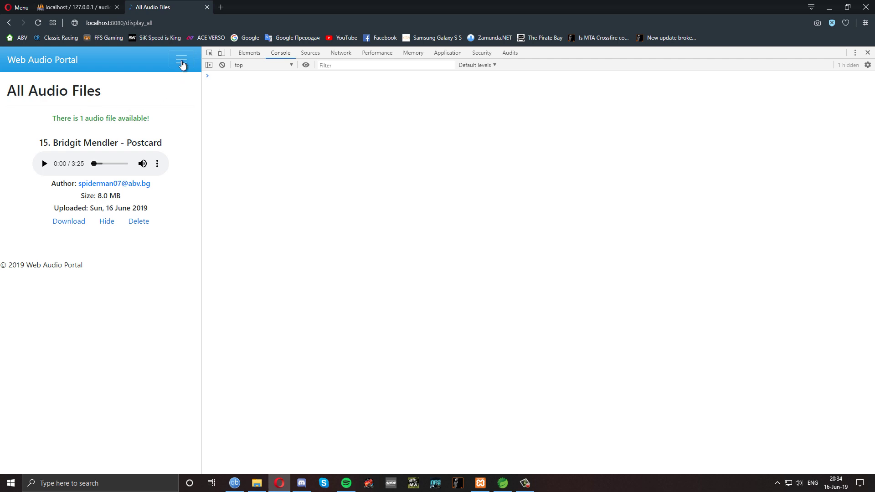
{"action": "left_click", "coordinate": [182, 65]}
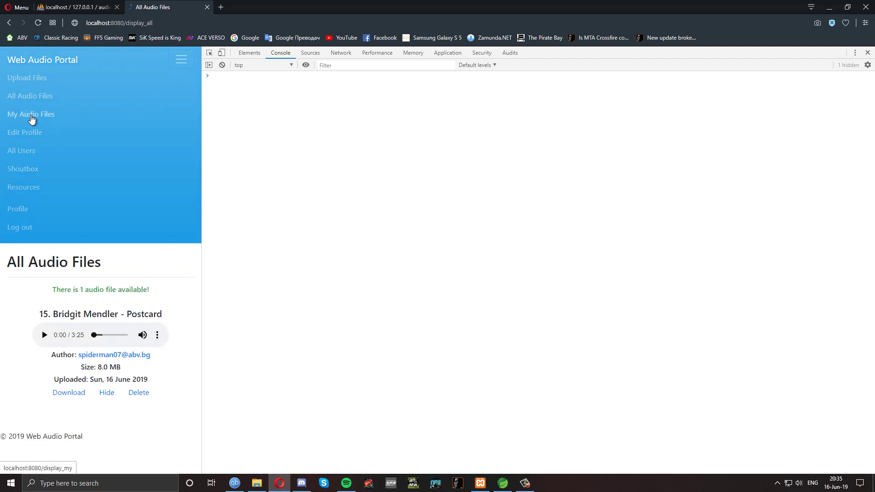
{"action": "left_click", "coordinate": [32, 116]}
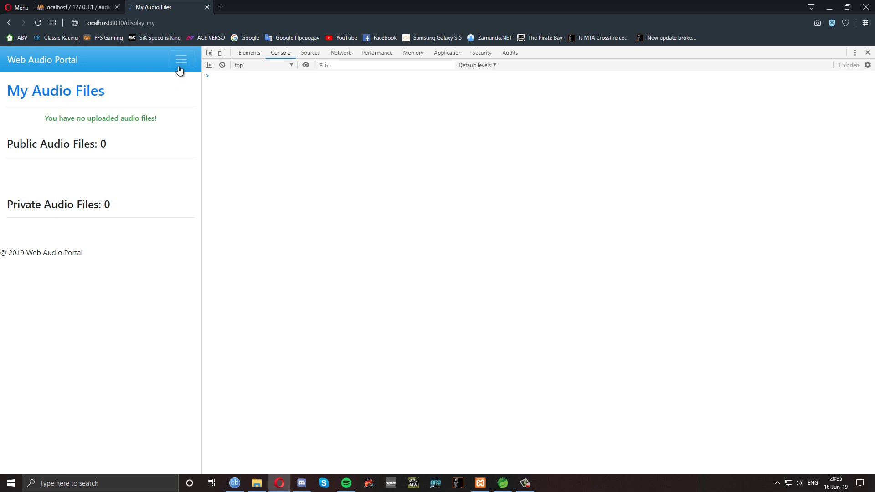
{"action": "left_click", "coordinate": [182, 67]}
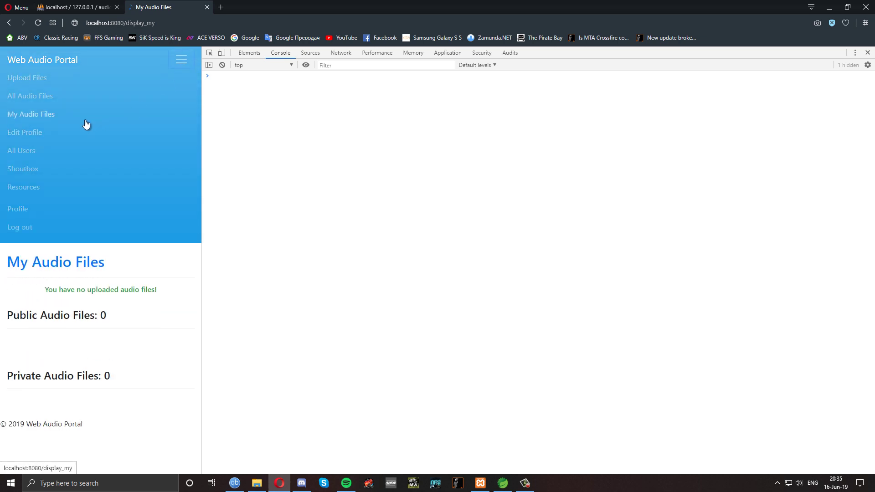
{"action": "left_click", "coordinate": [28, 136]}
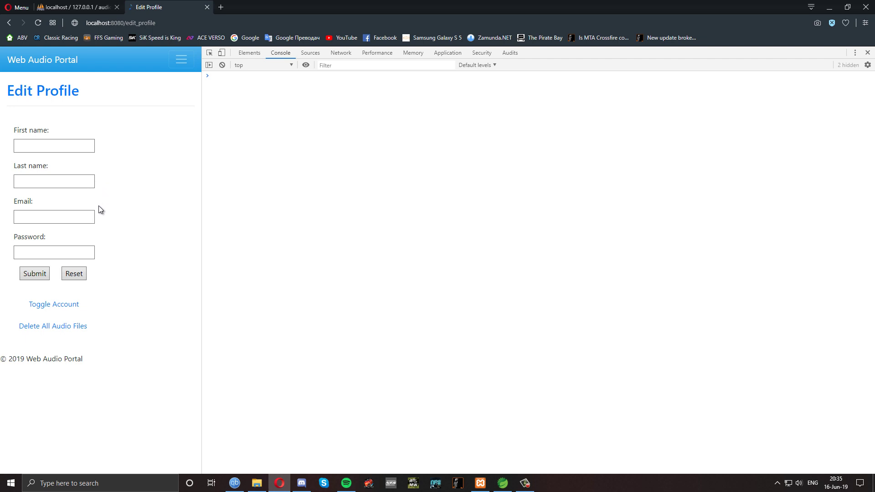
Submit the empty Edit Profile form, then type a first name and autofill a last name
{"action": "left_click", "coordinate": [34, 278]}
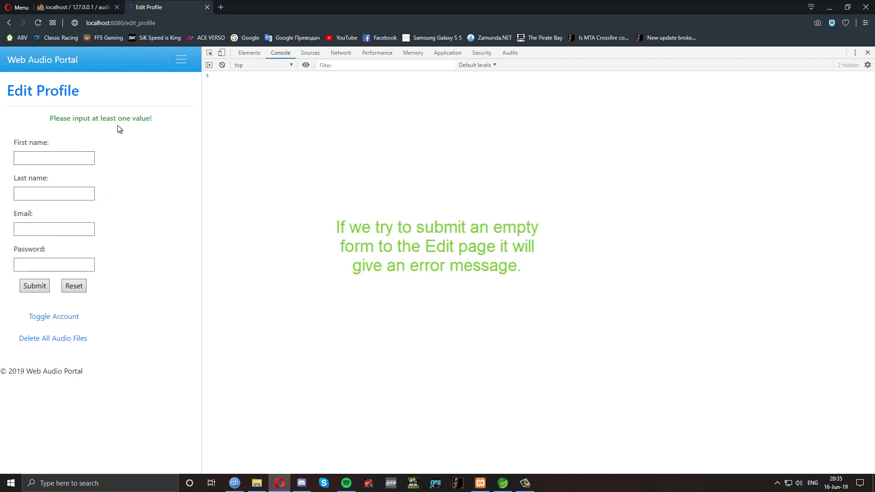
{"action": "left_click", "coordinate": [55, 158]}
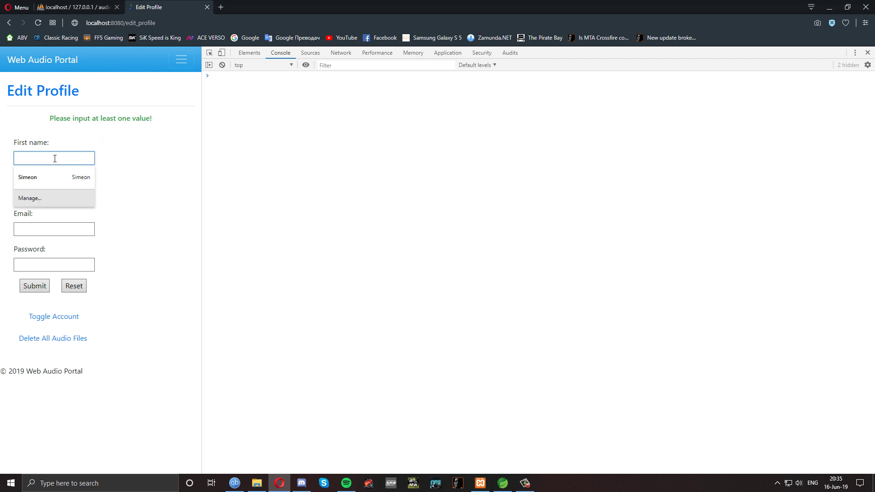
{"action": "type", "text": "Moni"}
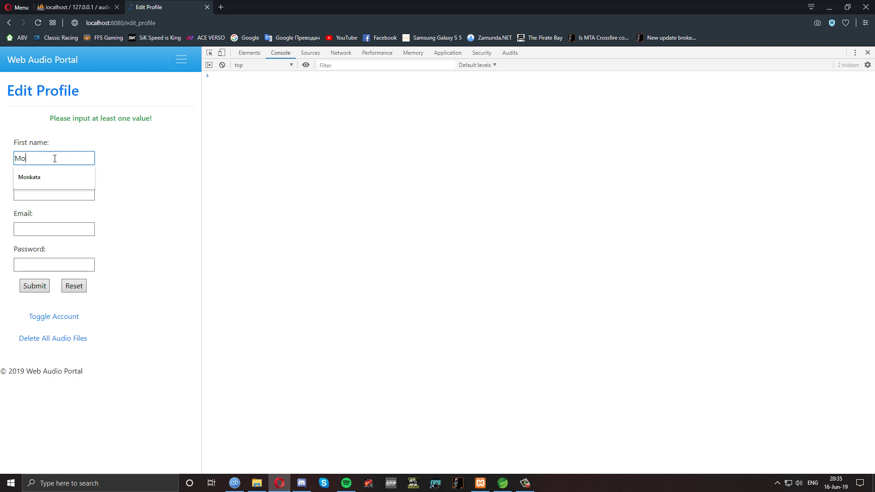
{"action": "left_click", "coordinate": [53, 195]}
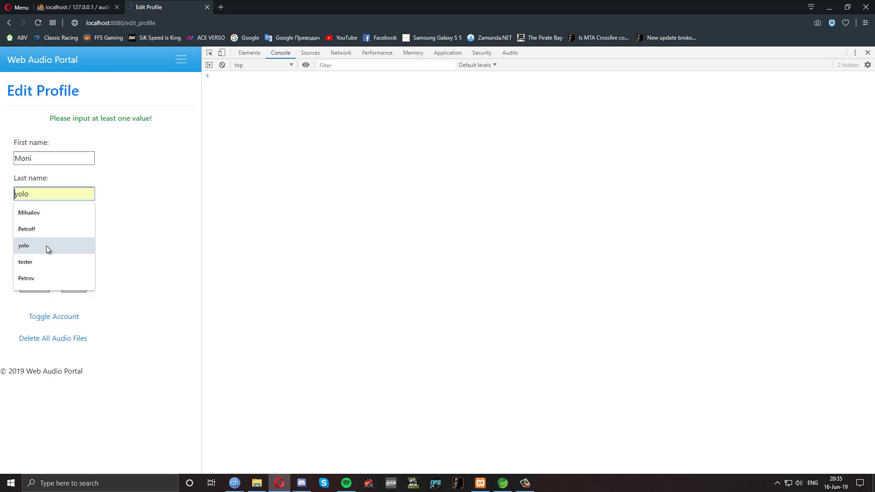
{"action": "left_click", "coordinate": [30, 282]}
Reset the form to clear both names and expand the site navigation
{"action": "left_click", "coordinate": [68, 267]}
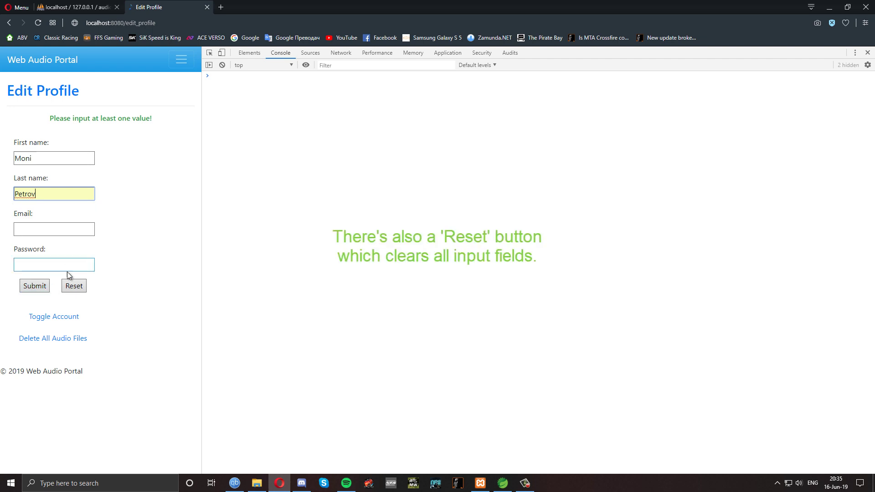
{"action": "left_click", "coordinate": [73, 291]}
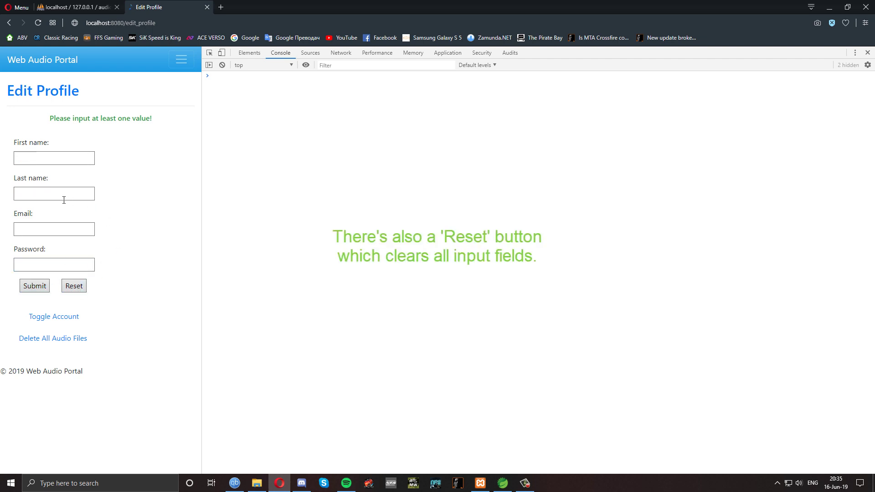
{"action": "left_click", "coordinate": [184, 126]}
{"action": "left_click", "coordinate": [181, 61]}
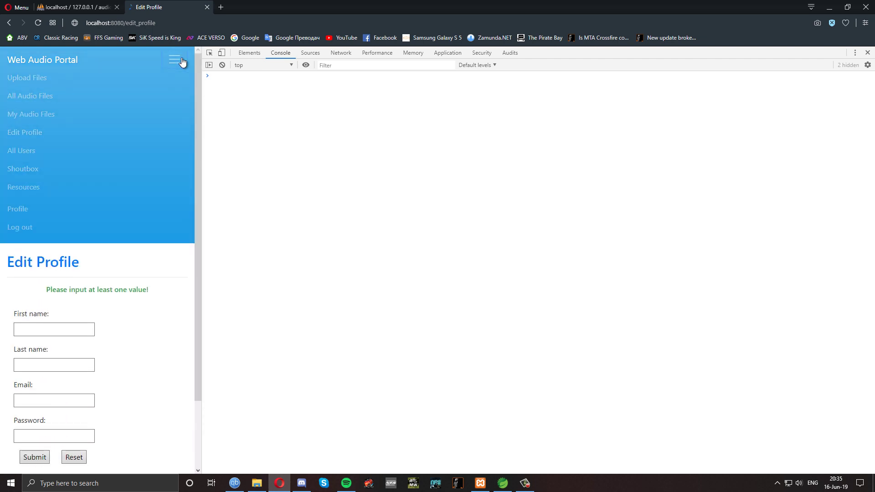
Open All Users, scroll the table, then view the first user's audio files and profile
{"action": "left_click", "coordinate": [91, 158]}
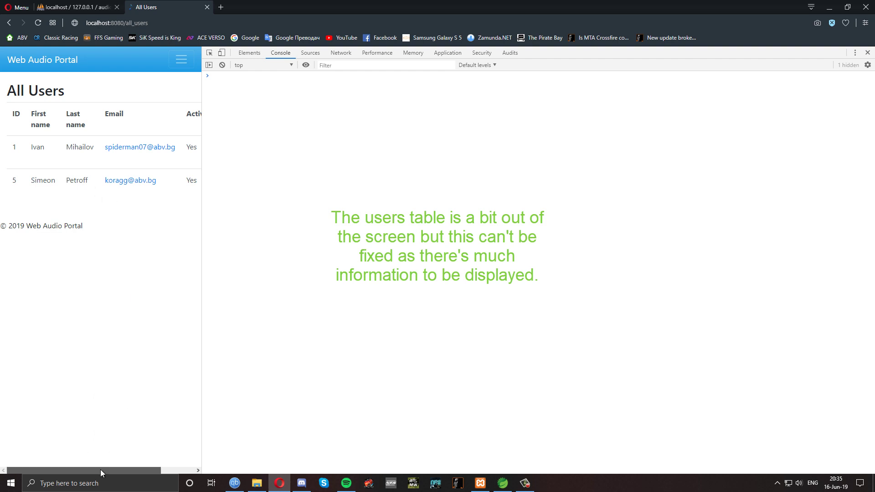
{"action": "left_click_drag", "start_coordinate": [101, 470], "coordinate": [140, 472]}
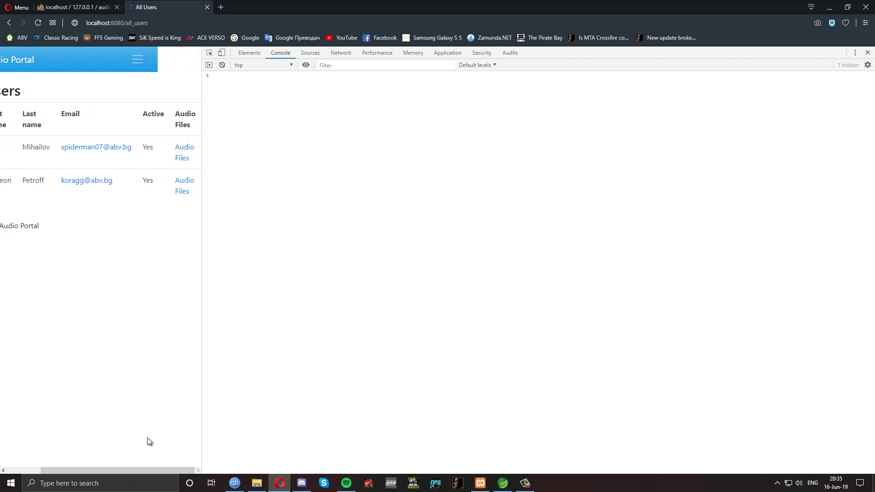
{"action": "left_click", "coordinate": [182, 153]}
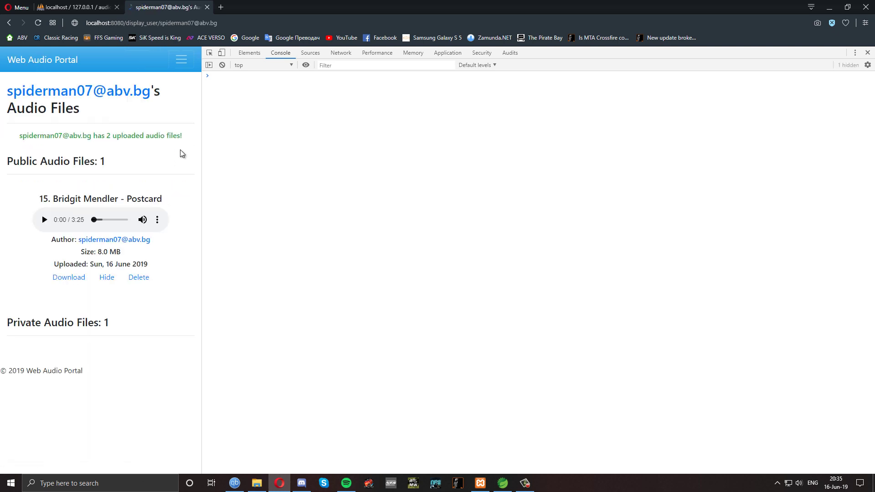
{"action": "left_click", "coordinate": [109, 97]}
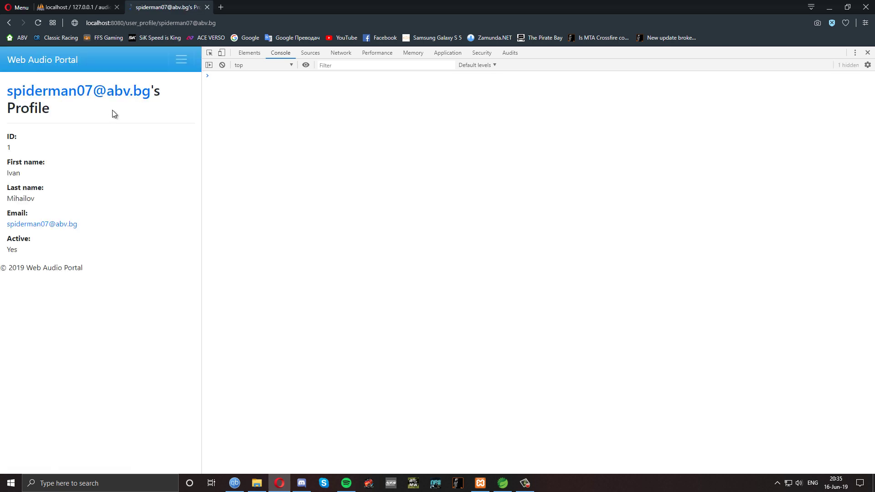
Visit the Shoutbox and your own profile, return to the home page, and close DevTools
{"action": "left_click", "coordinate": [182, 65]}
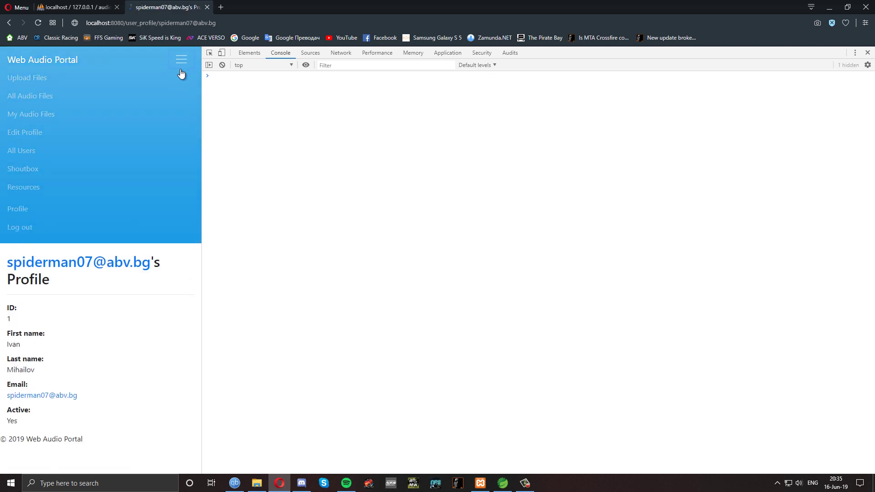
{"action": "left_click", "coordinate": [77, 174]}
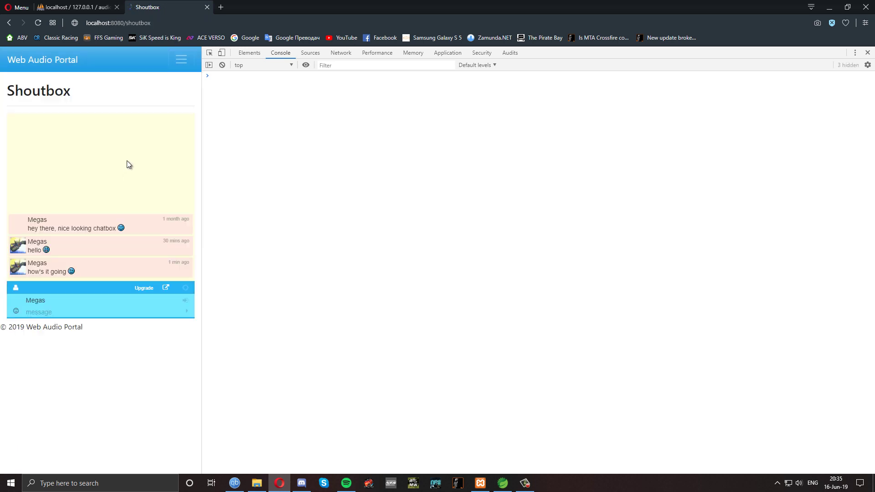
{"action": "left_click", "coordinate": [182, 66]}
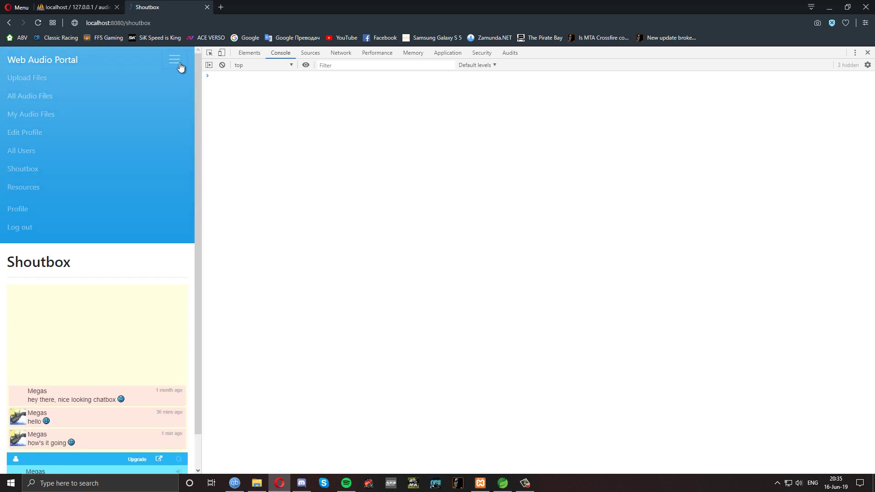
{"action": "left_click", "coordinate": [23, 211]}
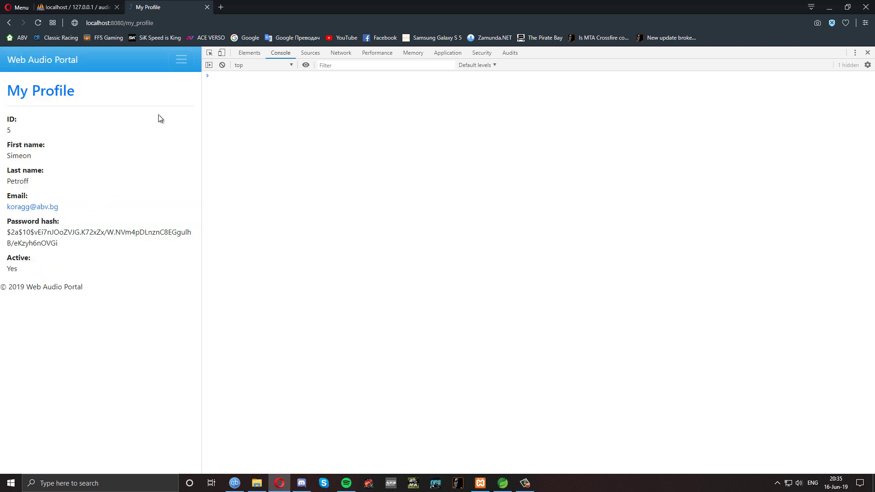
{"action": "left_click", "coordinate": [179, 65]}
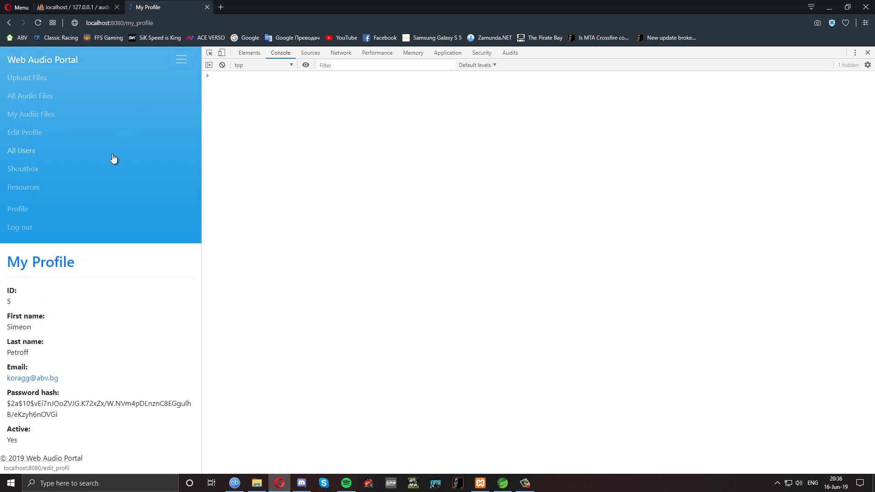
{"action": "left_click", "coordinate": [38, 64]}
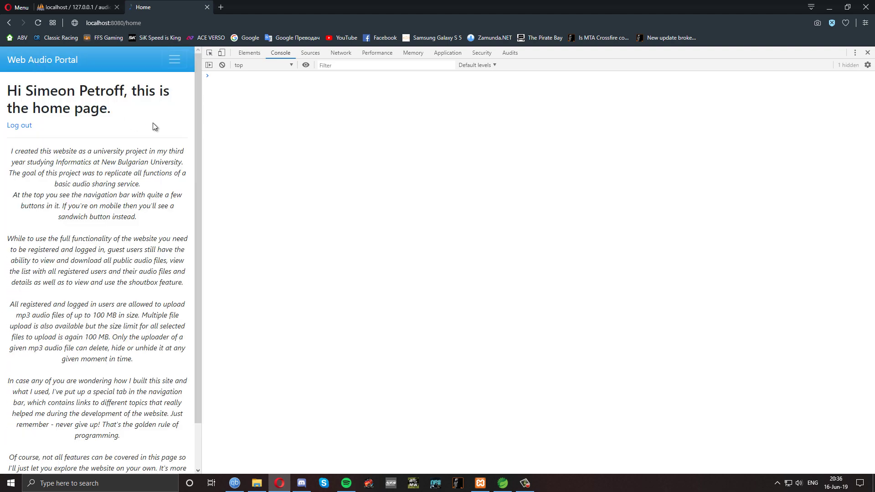
{"action": "scroll", "coordinate": [156, 123], "scroll_direction": "down", "scroll_amount": 2}
{"action": "scroll", "coordinate": [155, 123], "scroll_direction": "up", "scroll_amount": 2}
{"action": "key", "text": "ctrl+shift+i"}
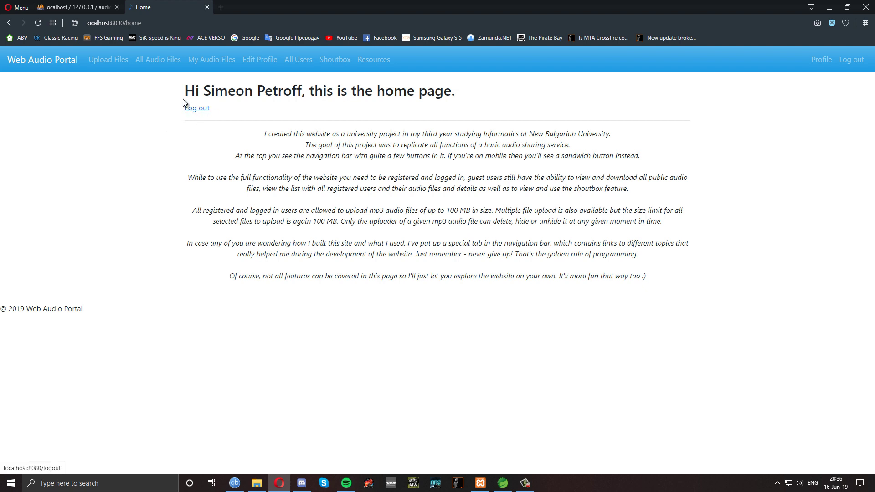
Start downloading Postcard from All Audio Files, confirm it saves as 4.mp3, then cancel
{"action": "left_click", "coordinate": [155, 64]}
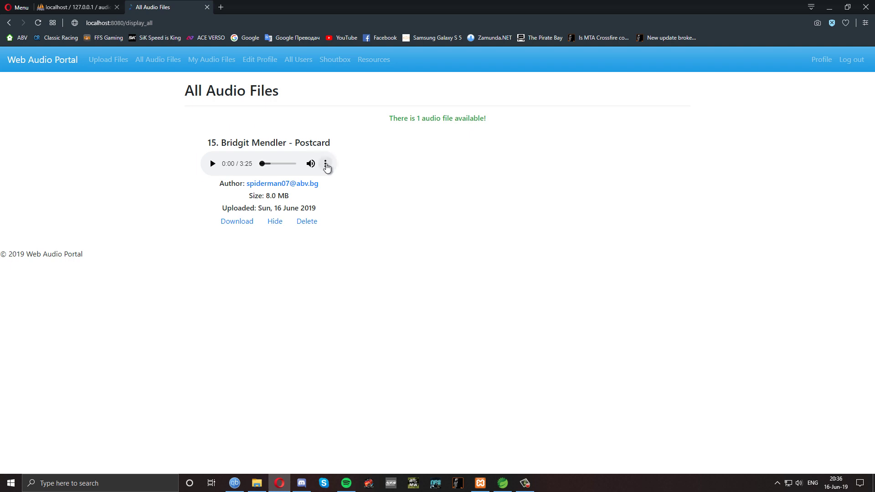
{"action": "left_click", "coordinate": [326, 165]}
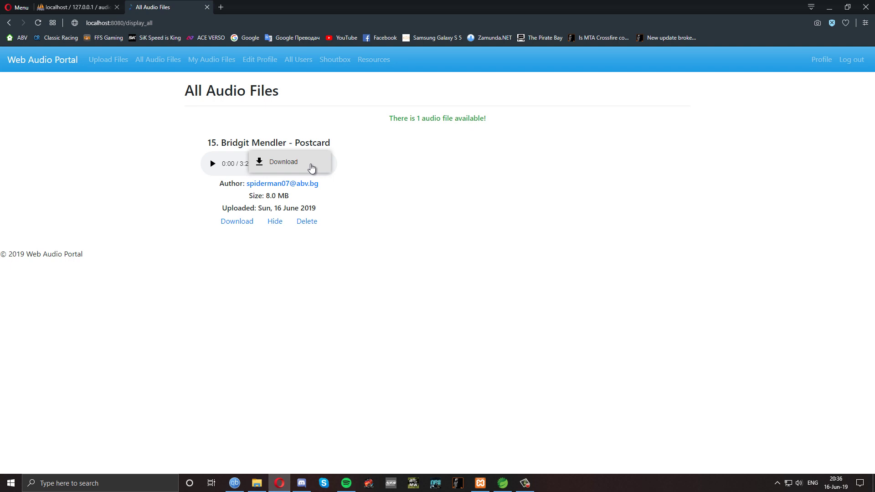
{"action": "left_click", "coordinate": [311, 168]}
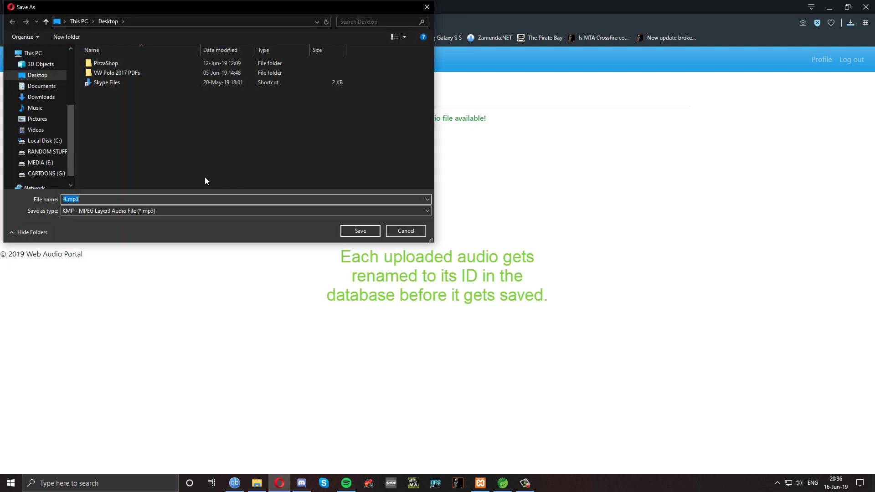
{"action": "left_click_drag", "start_coordinate": [67, 201], "coordinate": [63, 200]}
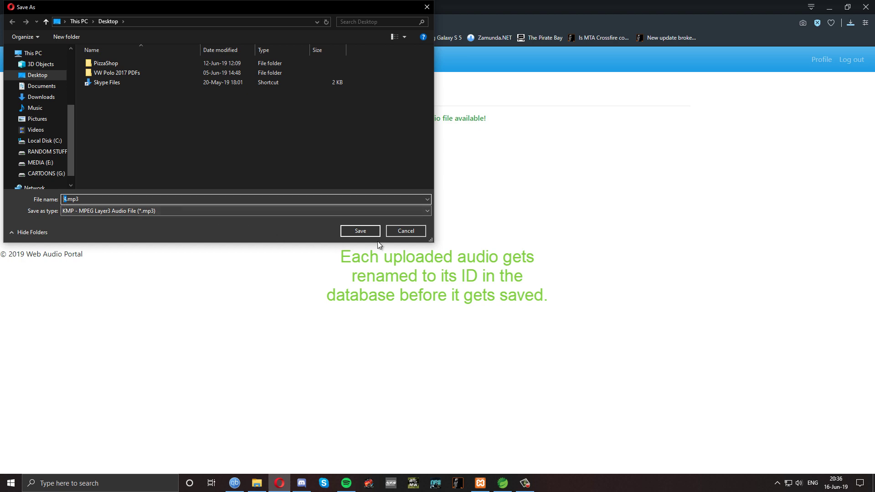
{"action": "left_click", "coordinate": [406, 231]}
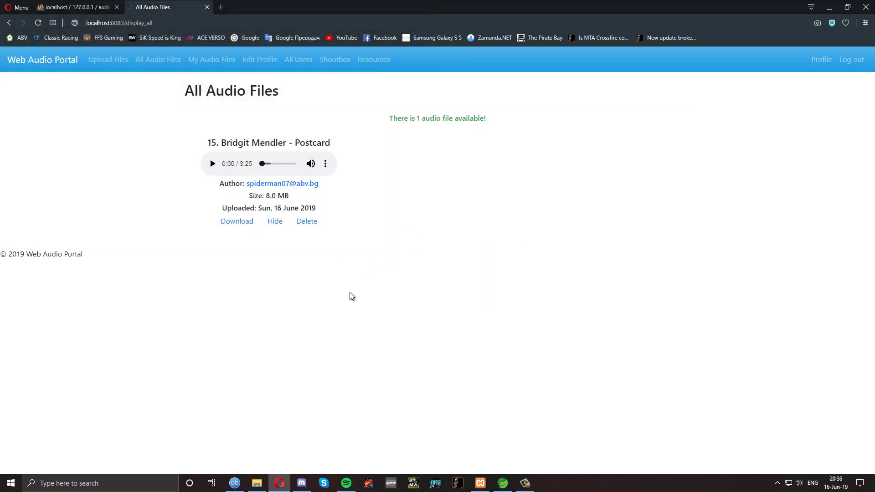
{"action": "left_click", "coordinate": [257, 483]}
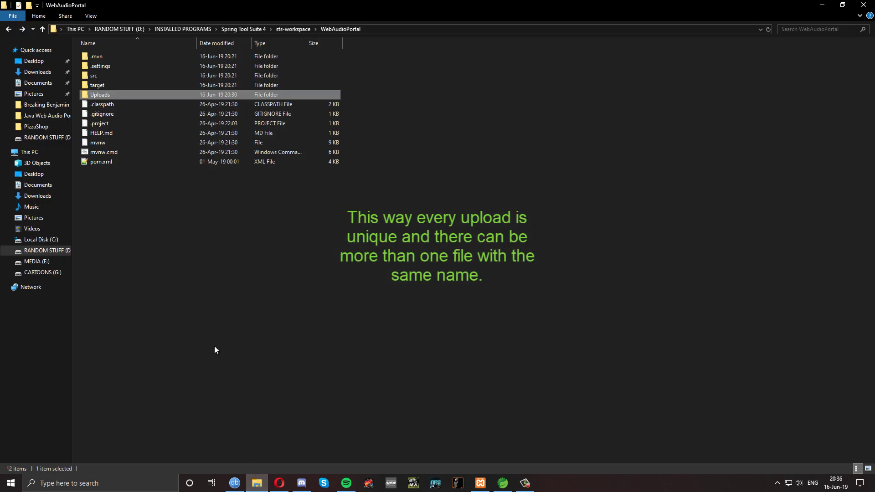
Open the Uploads folder, select 4.mp3 to check its size, then return to the browser
{"action": "double_click", "coordinate": [119, 95]}
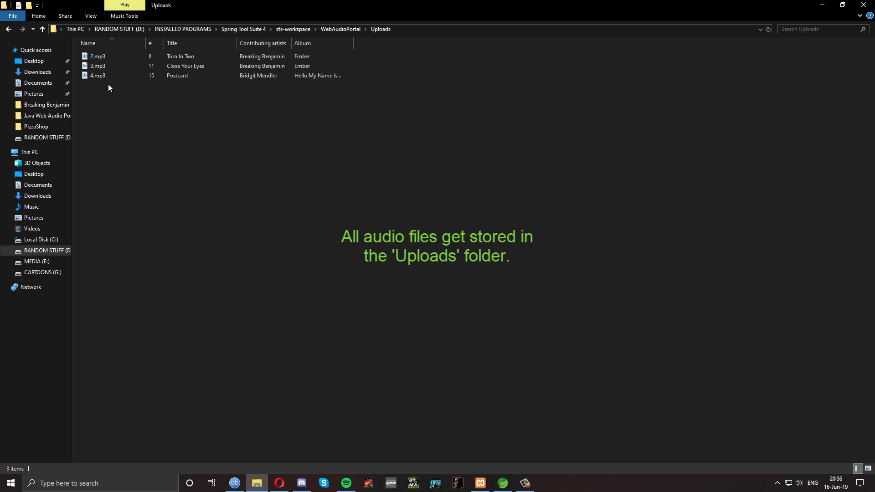
{"action": "left_click", "coordinate": [103, 77]}
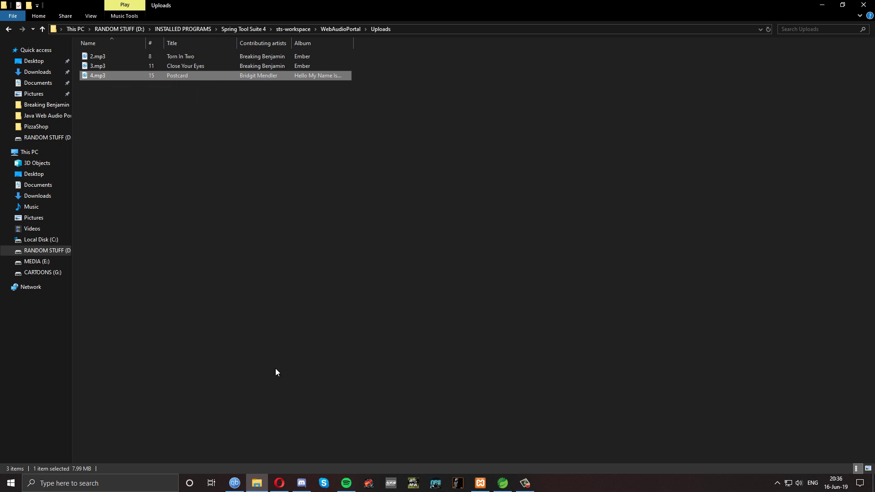
{"action": "mouse_move", "coordinate": [279, 483]}
{"action": "left_click", "coordinate": [261, 439]}
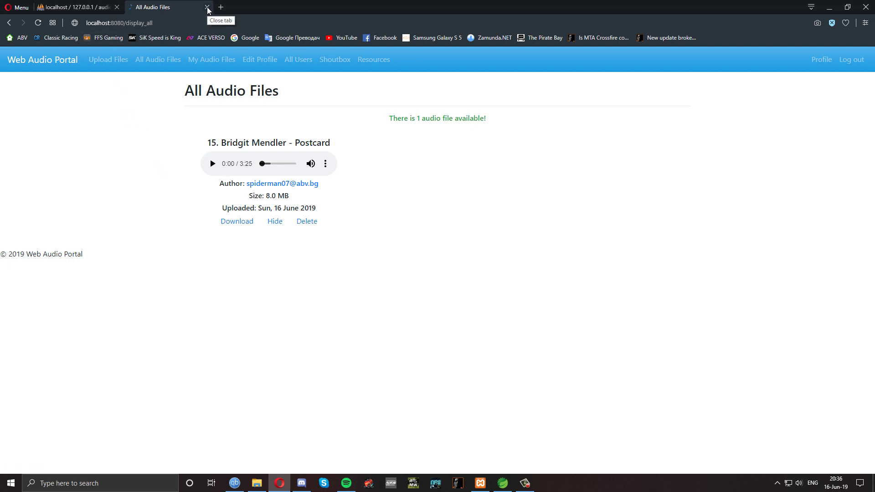
Close the All Audio Files page and browse the audio table in audio_db
{"action": "left_click", "coordinate": [207, 8]}
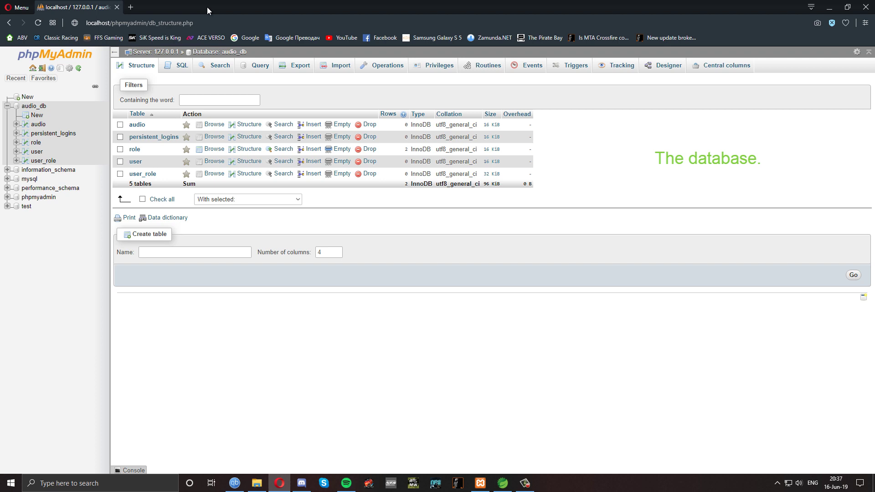
{"action": "left_click", "coordinate": [34, 107]}
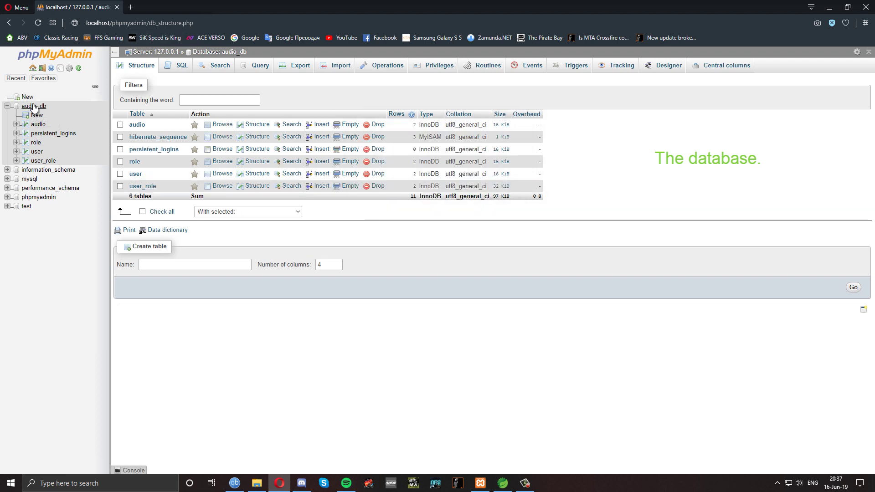
{"action": "left_click", "coordinate": [40, 126]}
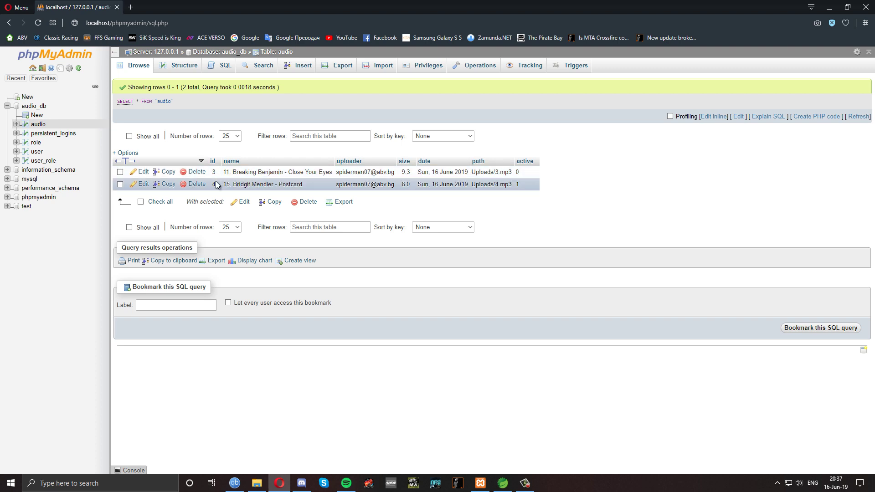
Highlight ids 3 and 4 and their paths Uploads/3.mp3 and Uploads/4.mp3 to compare them
{"action": "double_click", "coordinate": [497, 172]}
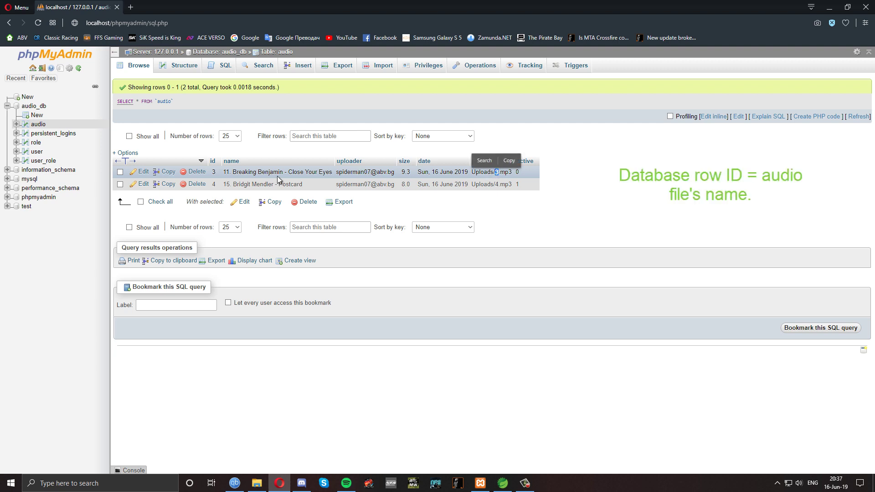
{"action": "left_click", "coordinate": [215, 173]}
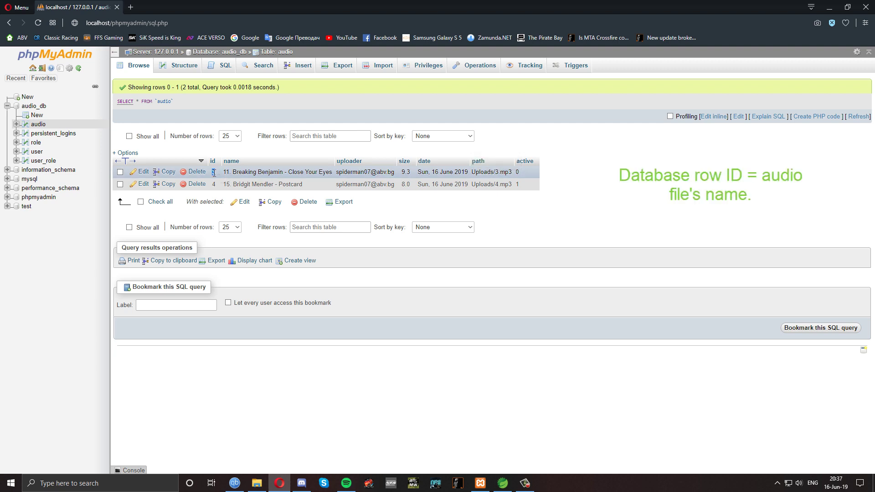
{"action": "double_click", "coordinate": [216, 173]}
{"action": "left_click", "coordinate": [214, 184]}
{"action": "double_click", "coordinate": [214, 184]}
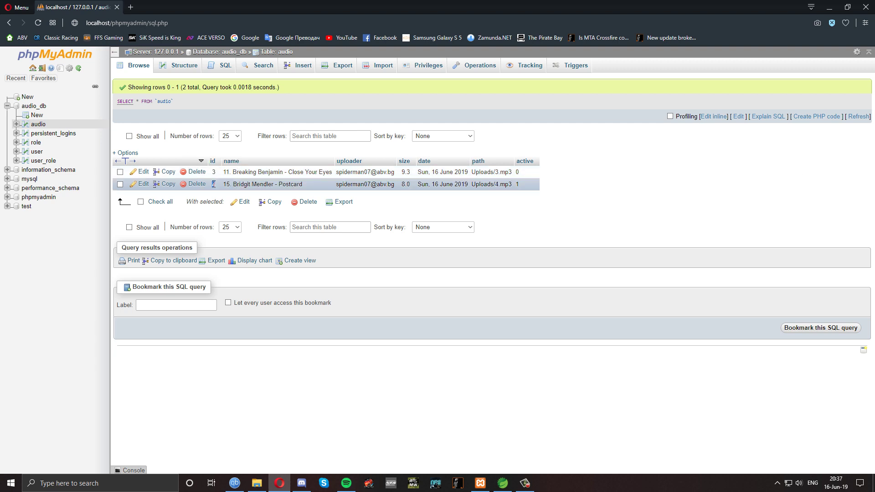
{"action": "left_click", "coordinate": [498, 187]}
{"action": "double_click", "coordinate": [497, 185]}
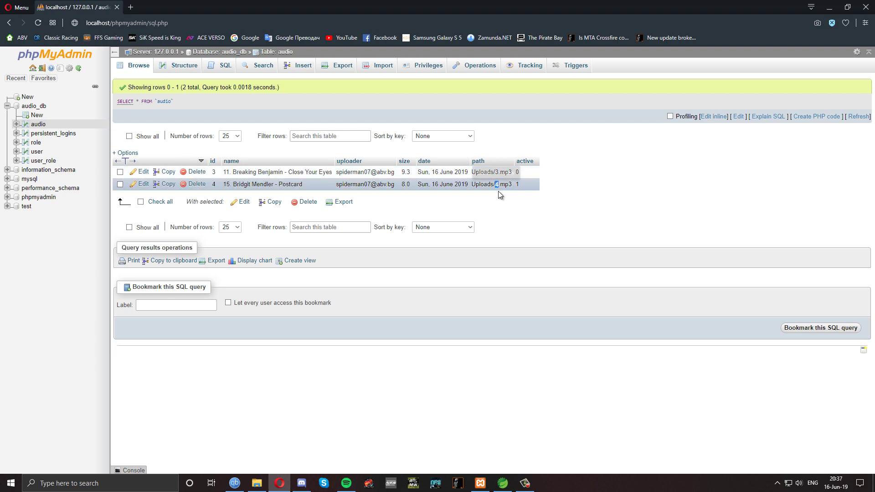
{"action": "left_click", "coordinate": [376, 198]}
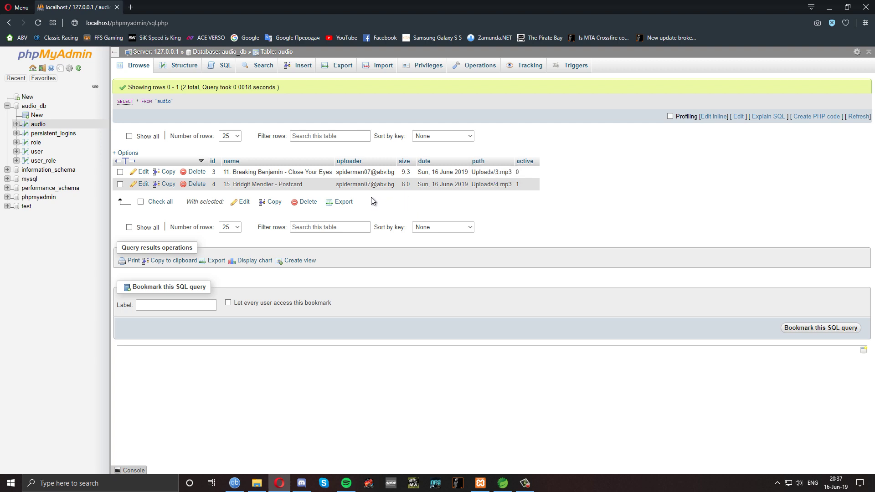
Open the persistent_logins table, then load localhost:8080 in a new browser tab
{"action": "left_click", "coordinate": [56, 135]}
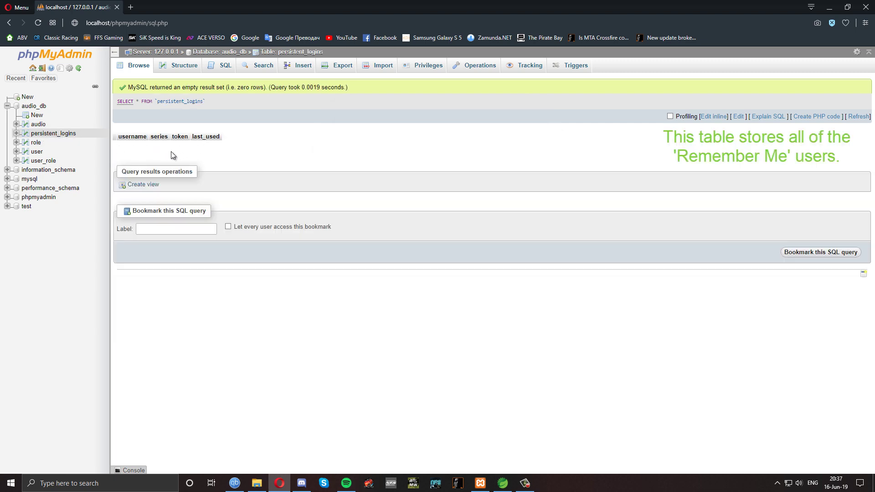
{"action": "key", "text": "ctrl+t"}
{"action": "type", "text": "lo"}
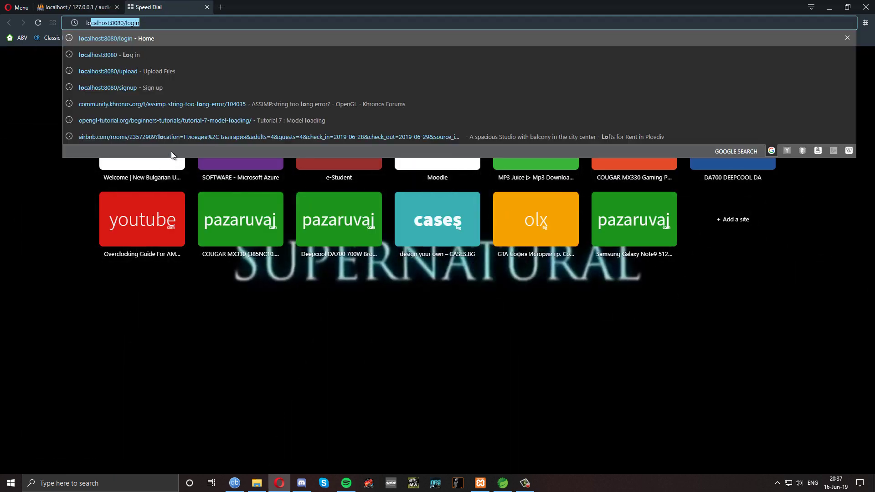
{"action": "type", "text": "calhost:8080"}
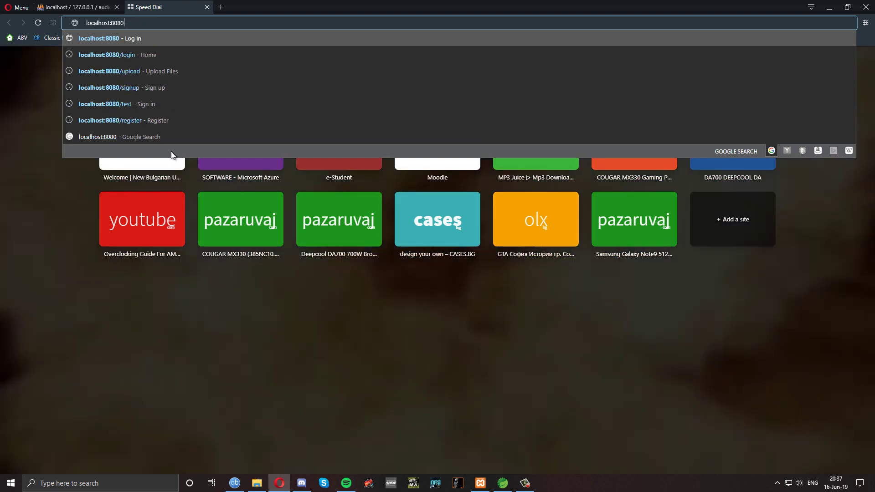
{"action": "key", "text": "Return"}
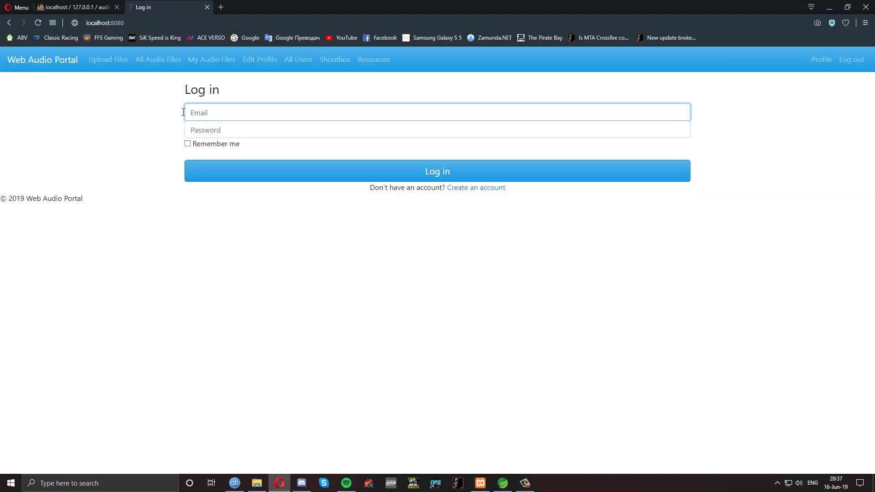
Log in with the saved email and the account password, with Remember me ticked
{"action": "left_click", "coordinate": [184, 112]}
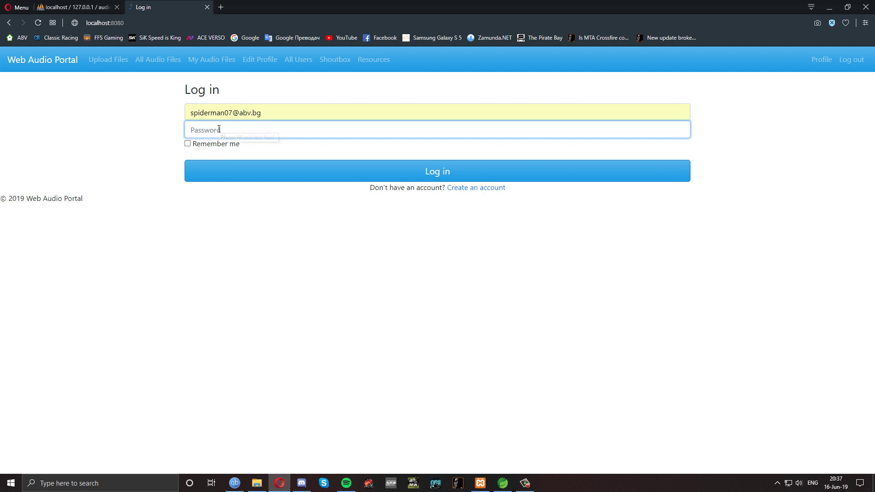
{"action": "type", "text": "•••••••"}
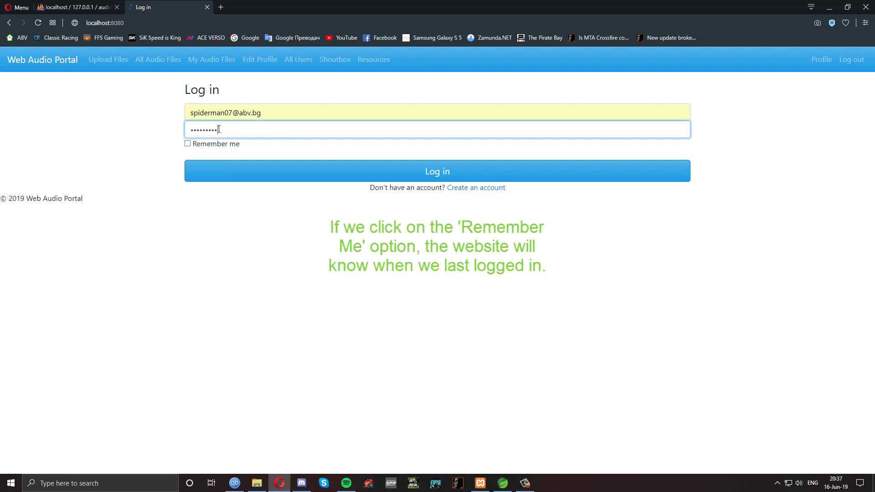
{"action": "left_click", "coordinate": [188, 144]}
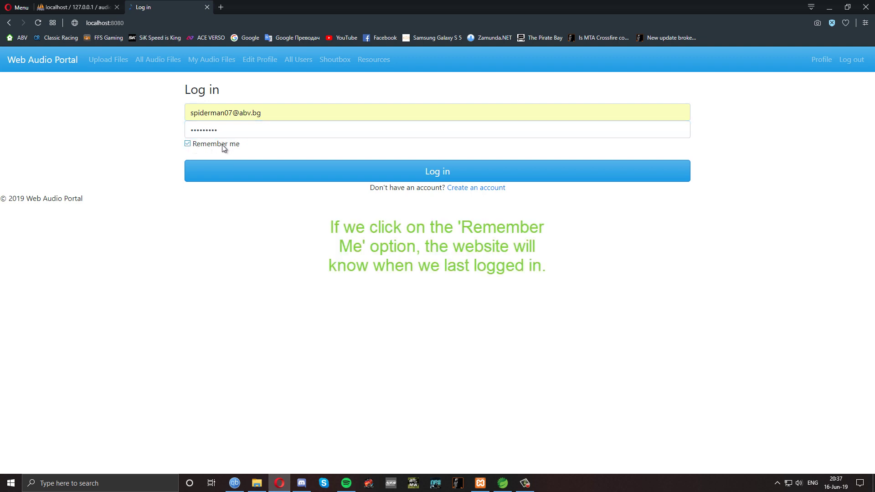
{"action": "left_click", "coordinate": [292, 174]}
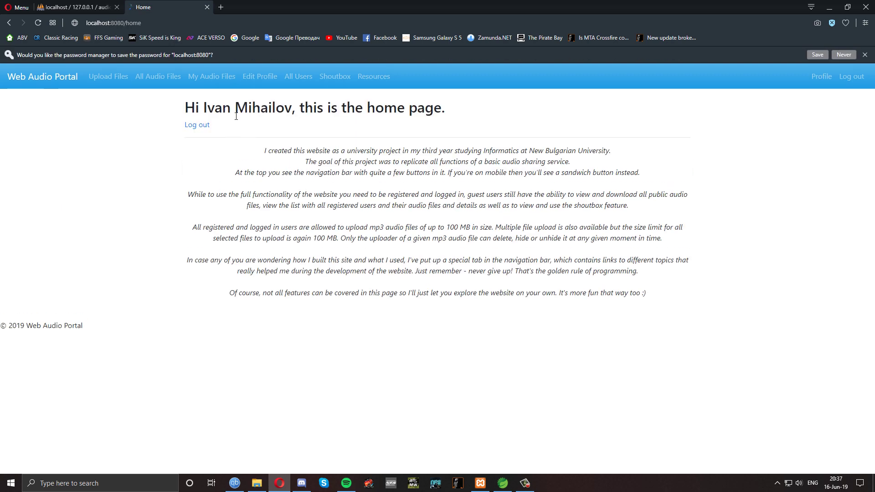
Back in phpMyAdmin, reload persistent_logins and highlight the new login's last_used timestamp
{"action": "left_click", "coordinate": [207, 7]}
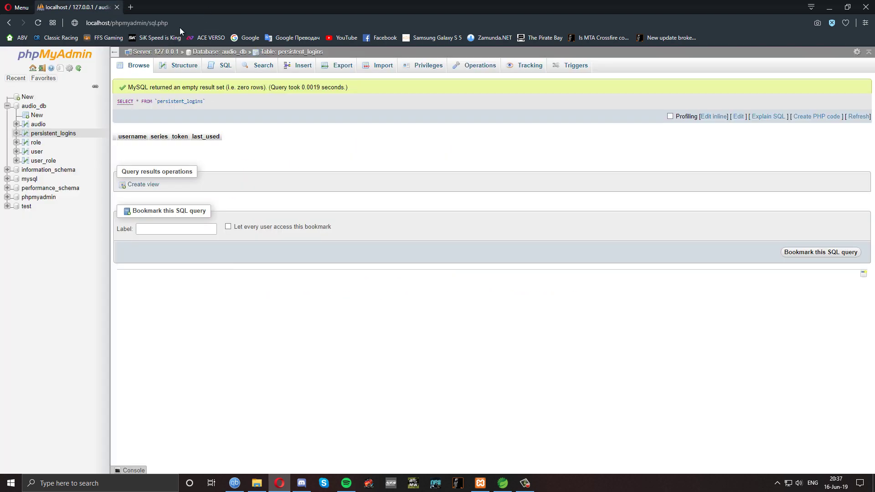
{"action": "left_click", "coordinate": [53, 137]}
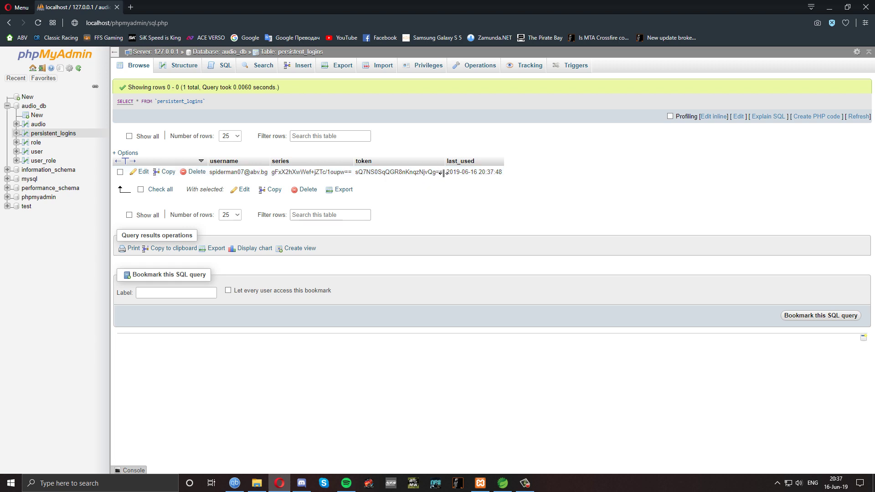
{"action": "left_click_drag", "start_coordinate": [446, 172], "coordinate": [498, 173]}
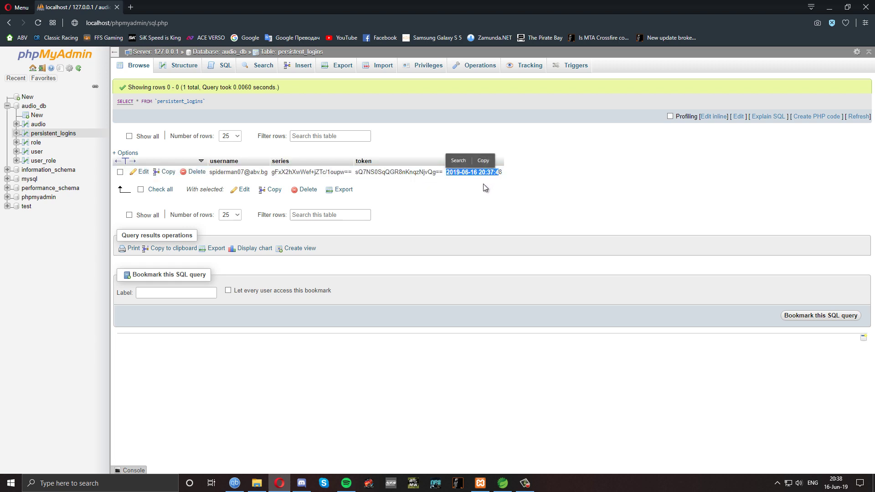
{"action": "left_click", "coordinate": [483, 184]}
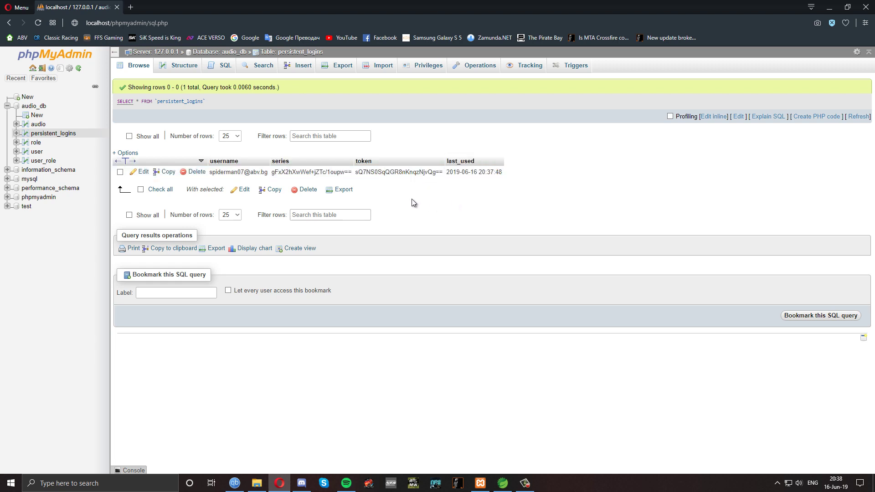
View the role, user and user_role tables and the audio_db overview, then close phpMyAdmin
{"action": "left_click", "coordinate": [36, 143]}
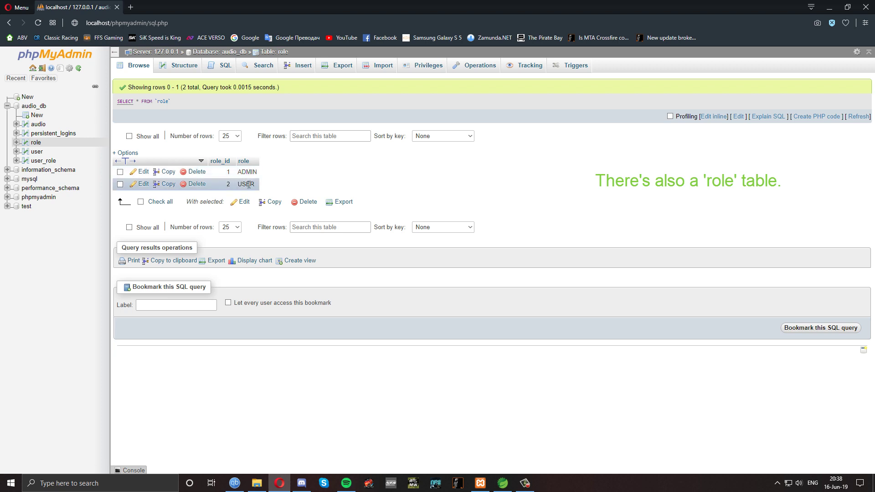
{"action": "left_click", "coordinate": [36, 153]}
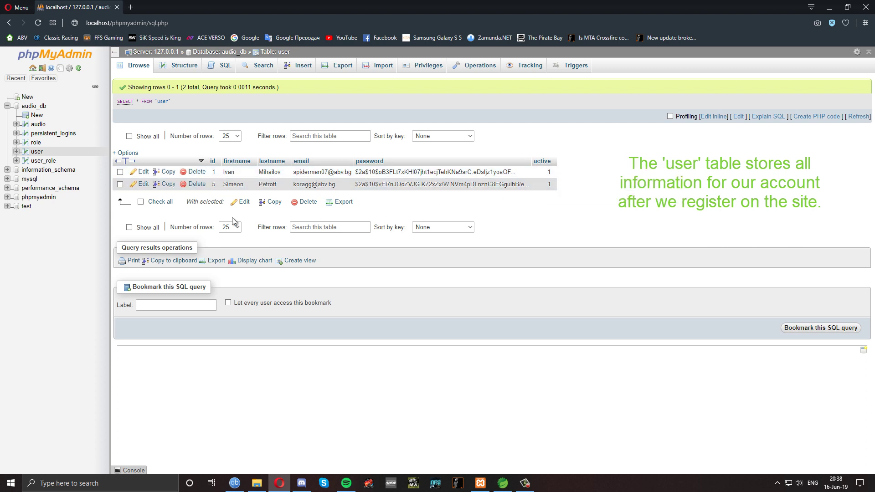
{"action": "left_click", "coordinate": [40, 162]}
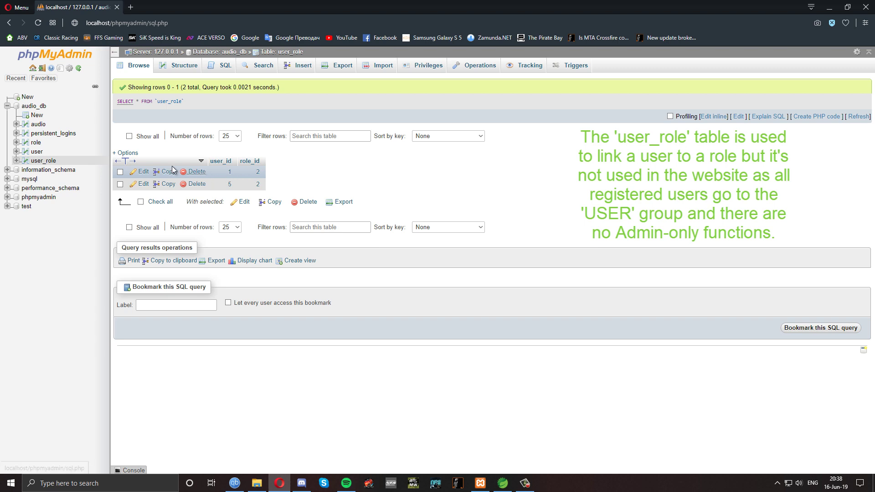
{"action": "left_click", "coordinate": [35, 108]}
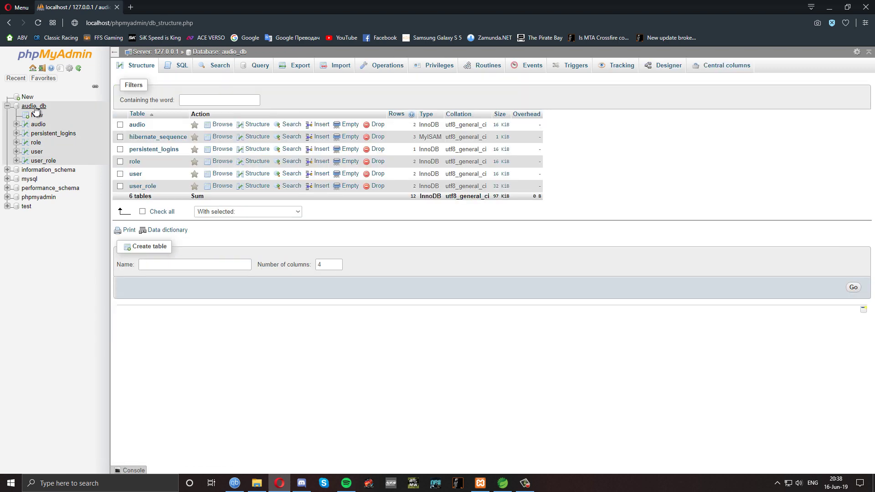
{"action": "left_click", "coordinate": [117, 10]}
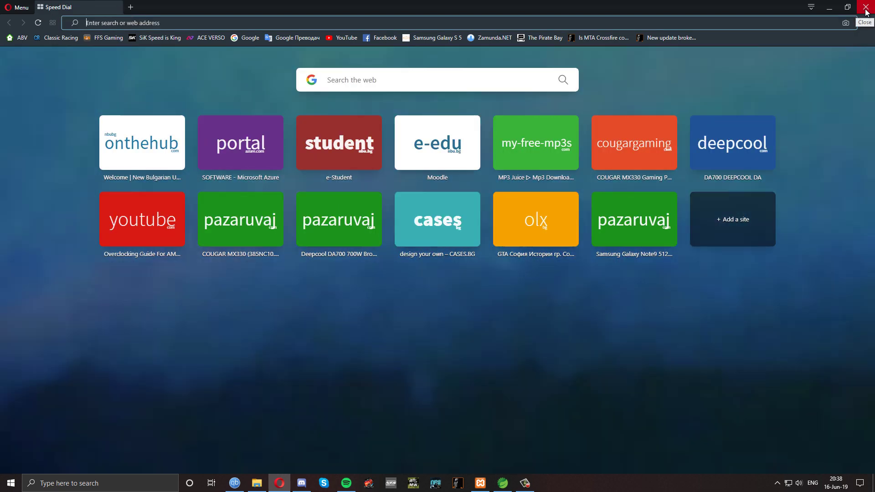
Close Opera, select 2.mp3 in Uploads without renaming it, and minimise File Explorer
{"action": "left_click", "coordinate": [866, 7]}
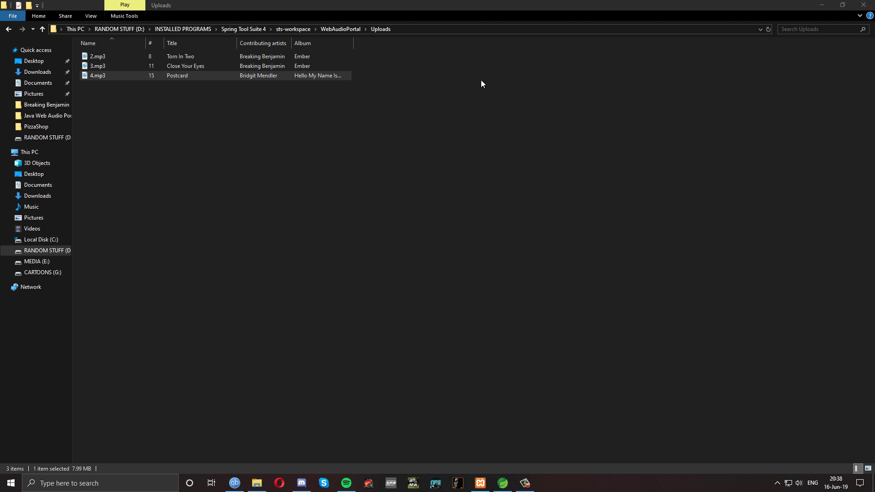
{"action": "left_click", "coordinate": [120, 56]}
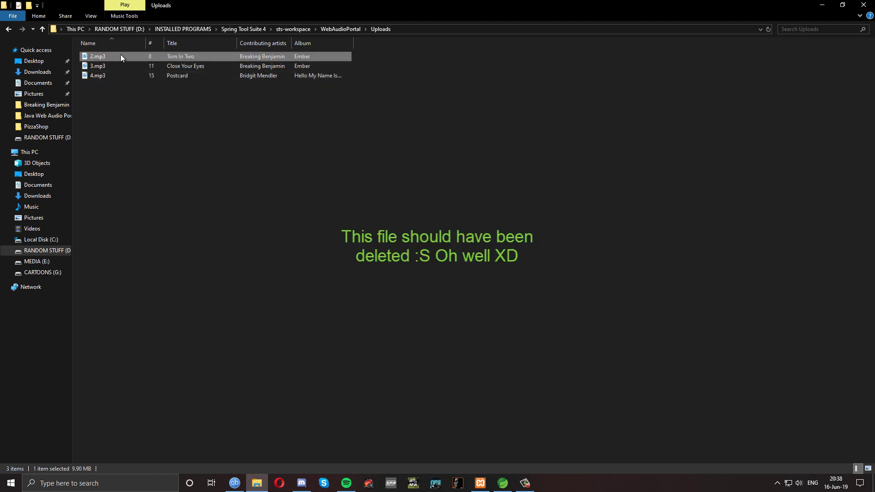
{"action": "left_click", "coordinate": [98, 59]}
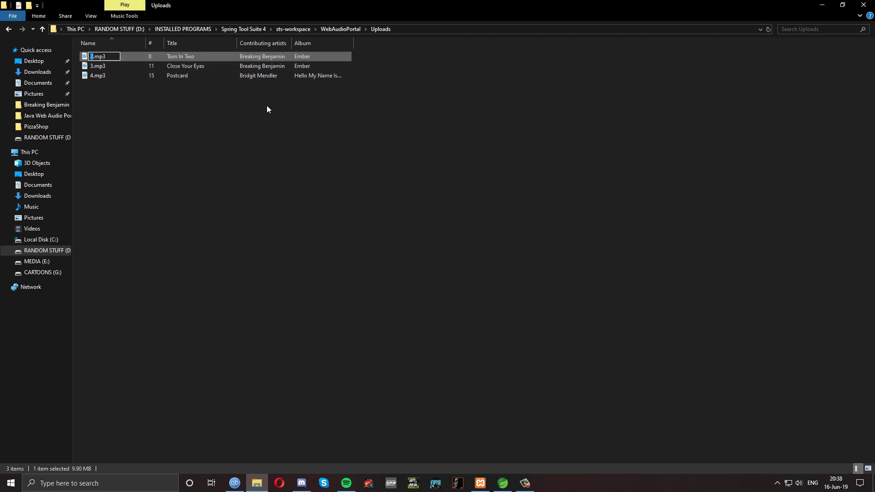
{"action": "left_click", "coordinate": [280, 107]}
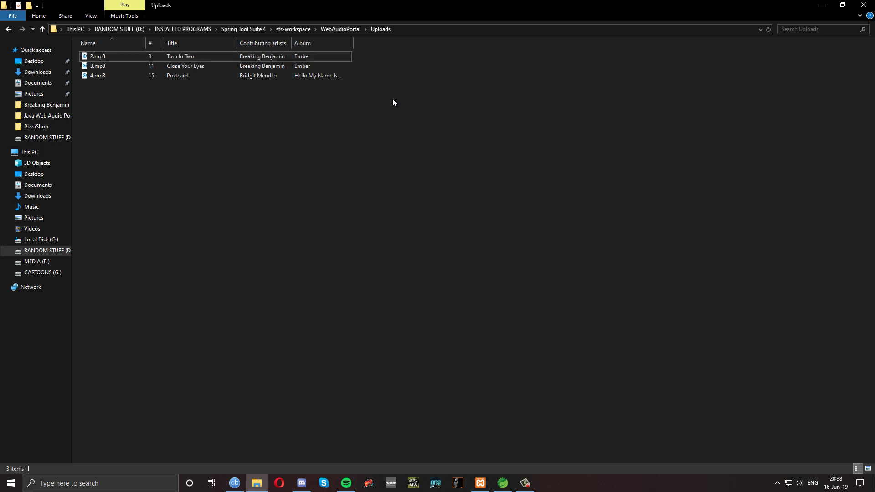
{"action": "left_click", "coordinate": [822, 6]}
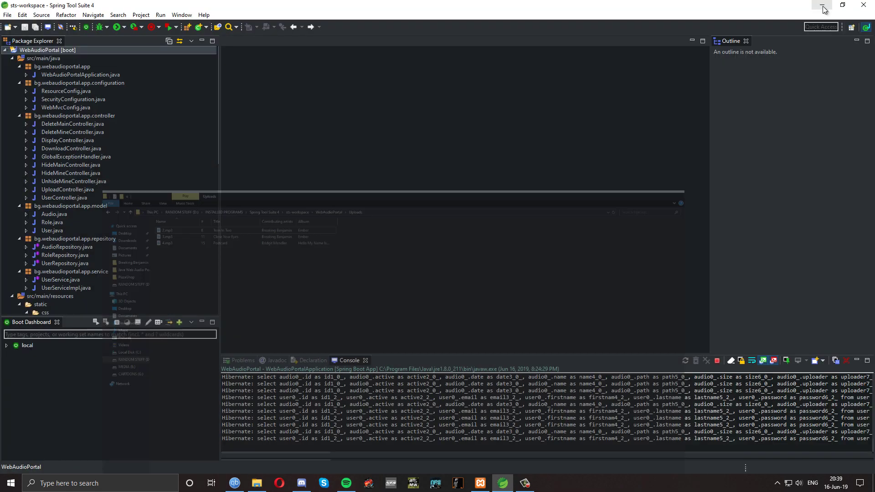